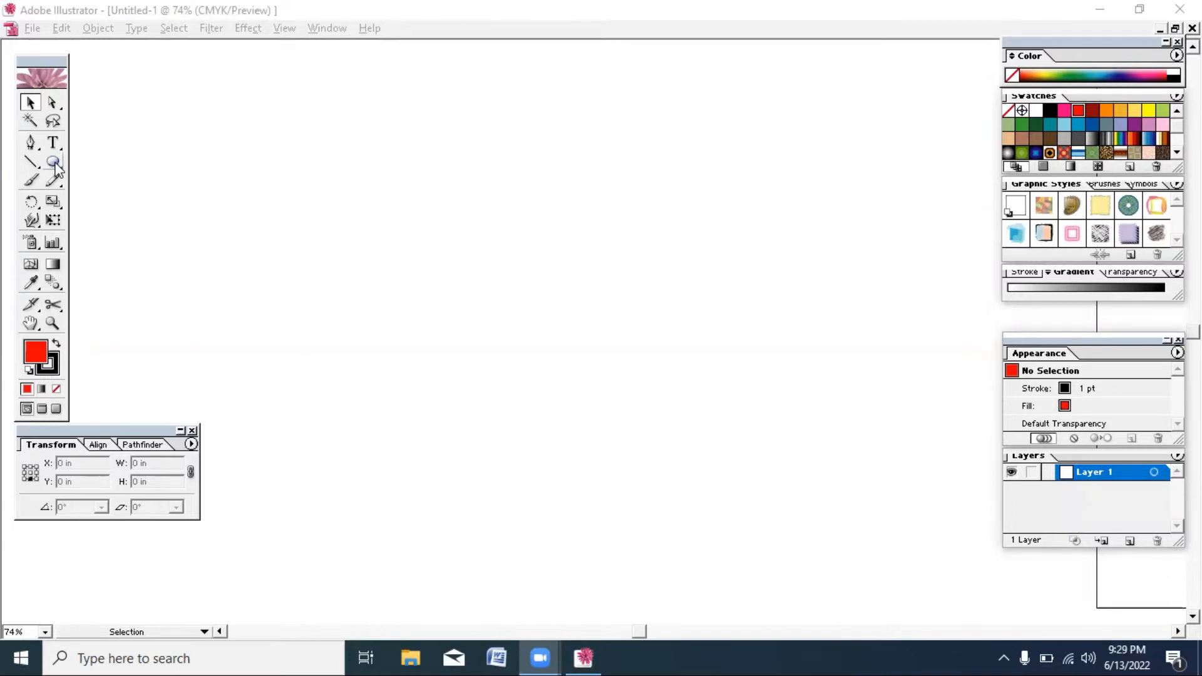
{"action": "left_click", "coordinate": [55, 163]}
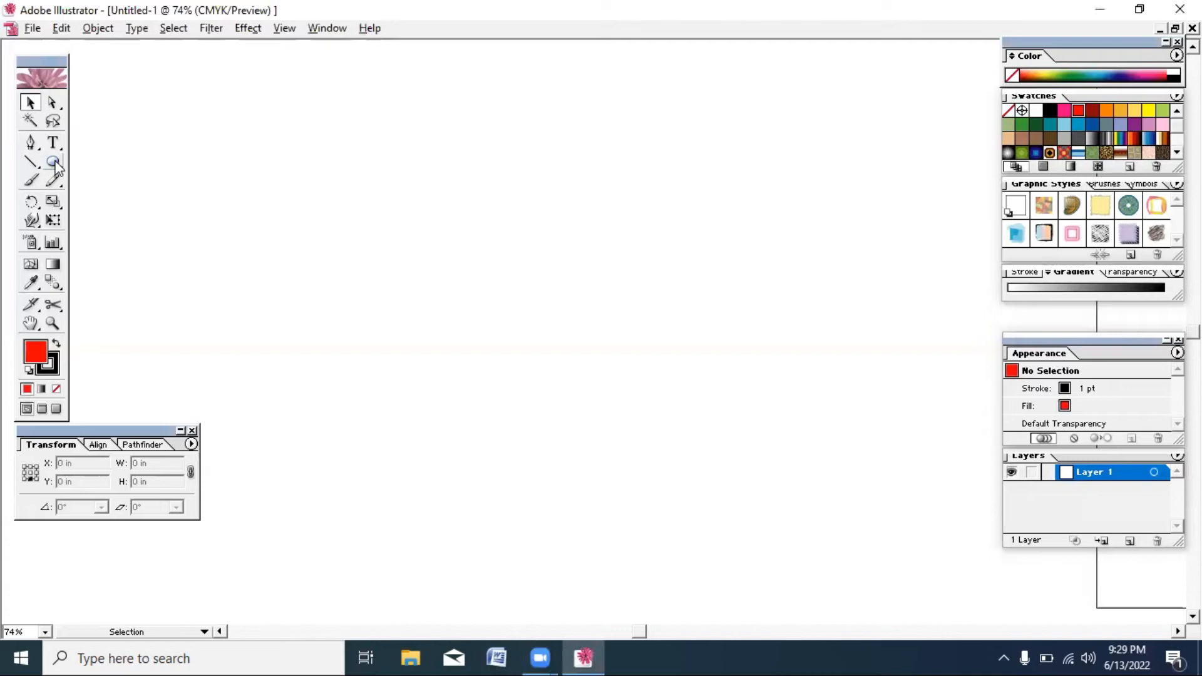
{"action": "left_click_drag", "start_coordinate": [55, 164], "coordinate": [70, 167]}
{"action": "left_click", "coordinate": [30, 102]}
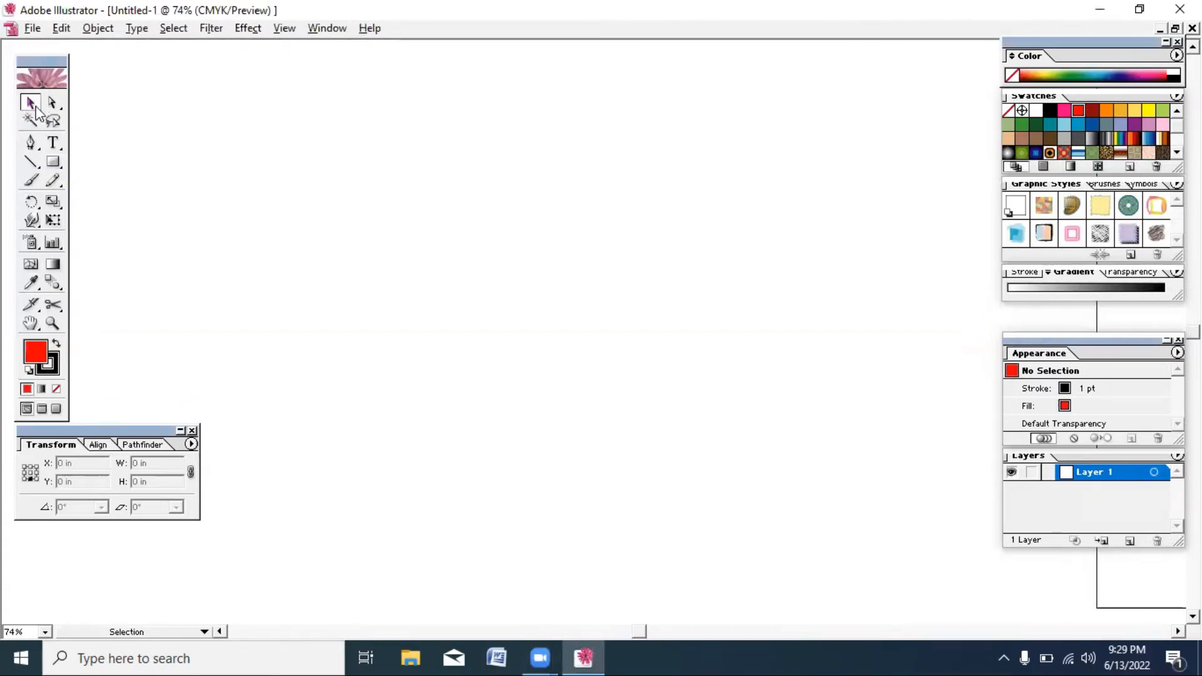
{"action": "left_click", "coordinate": [55, 161]}
{"action": "left_click_drag", "start_coordinate": [55, 164], "coordinate": [114, 168]}
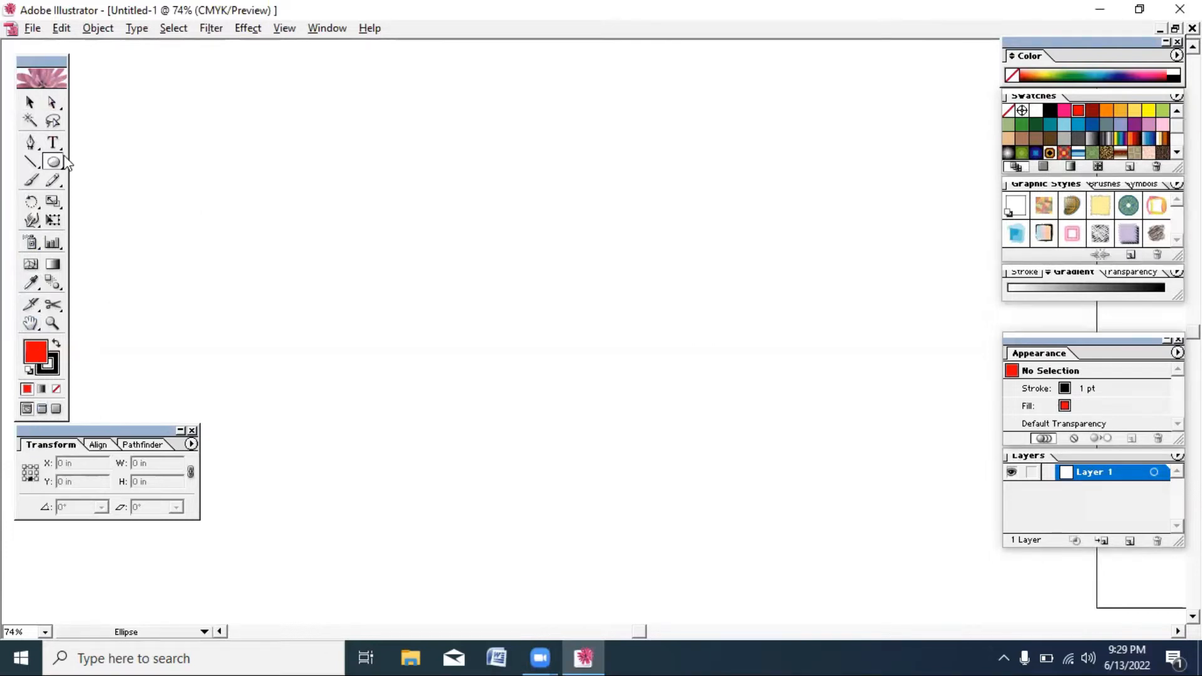
Restore the default white fill and black stroke and draw a tall, narrow rectangle about 0.23 in wide and 7.62 in high
{"action": "left_click_drag", "start_coordinate": [56, 160], "coordinate": [73, 161]}
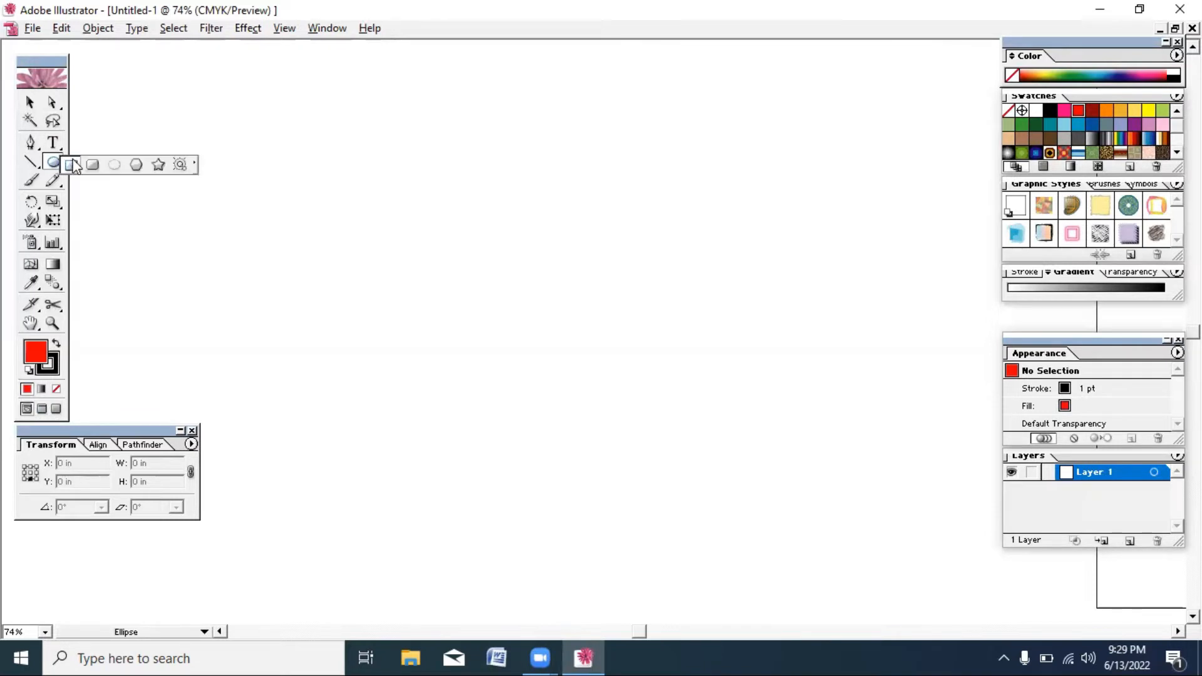
{"action": "left_click_drag", "start_coordinate": [73, 161], "coordinate": [71, 160]}
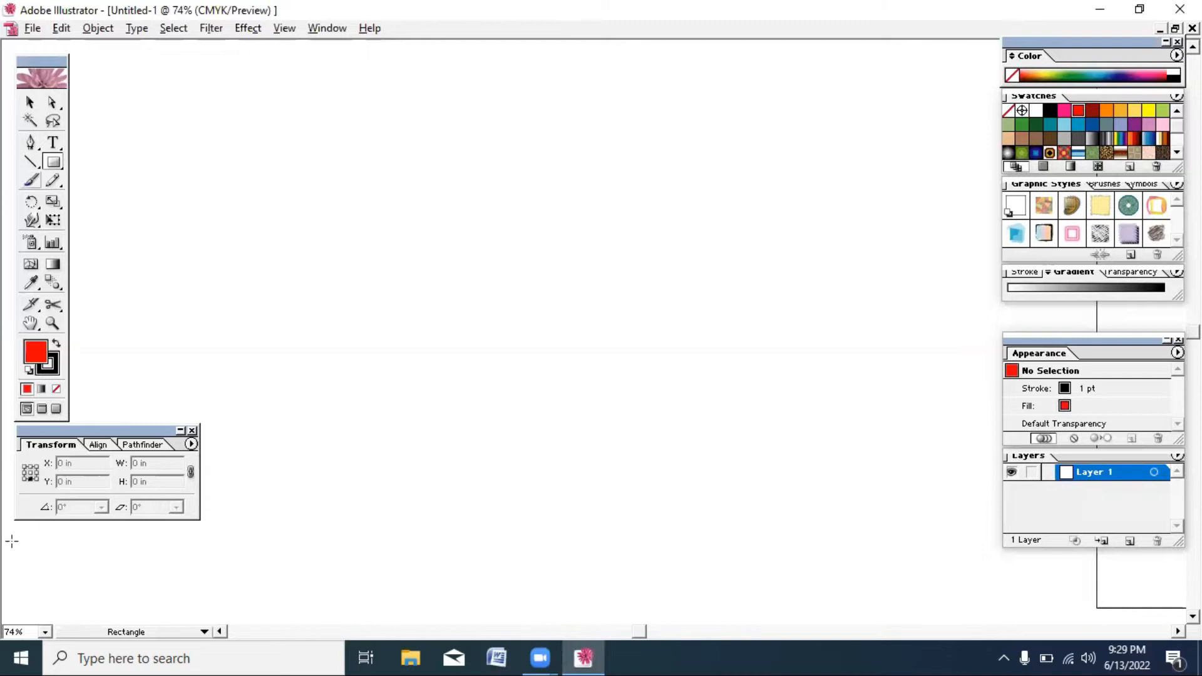
{"action": "left_click", "coordinate": [29, 375]}
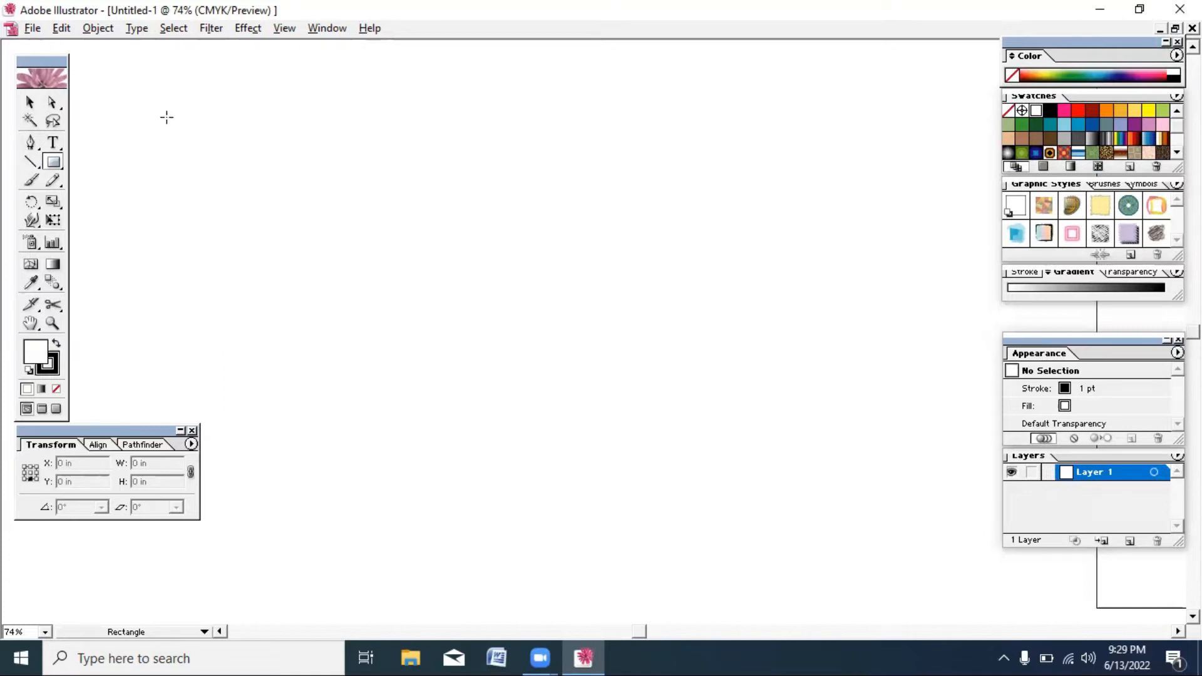
{"action": "left_click_drag", "start_coordinate": [292, 113], "coordinate": [301, 471]}
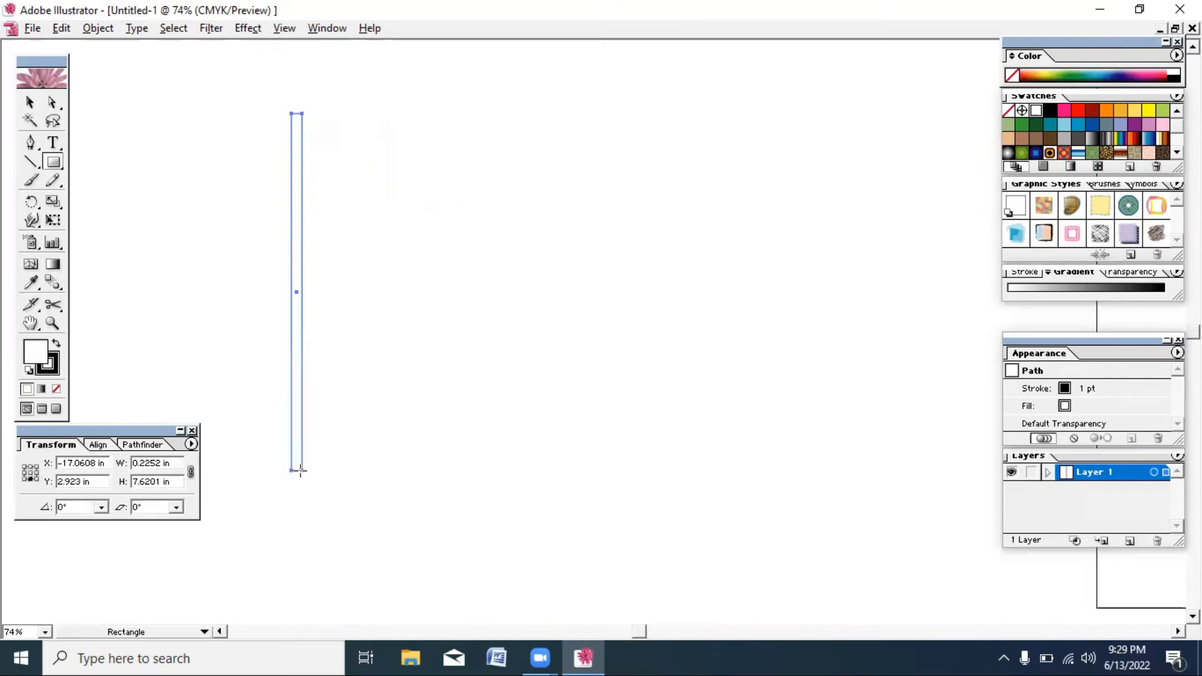
{"action": "left_click", "coordinate": [300, 471]}
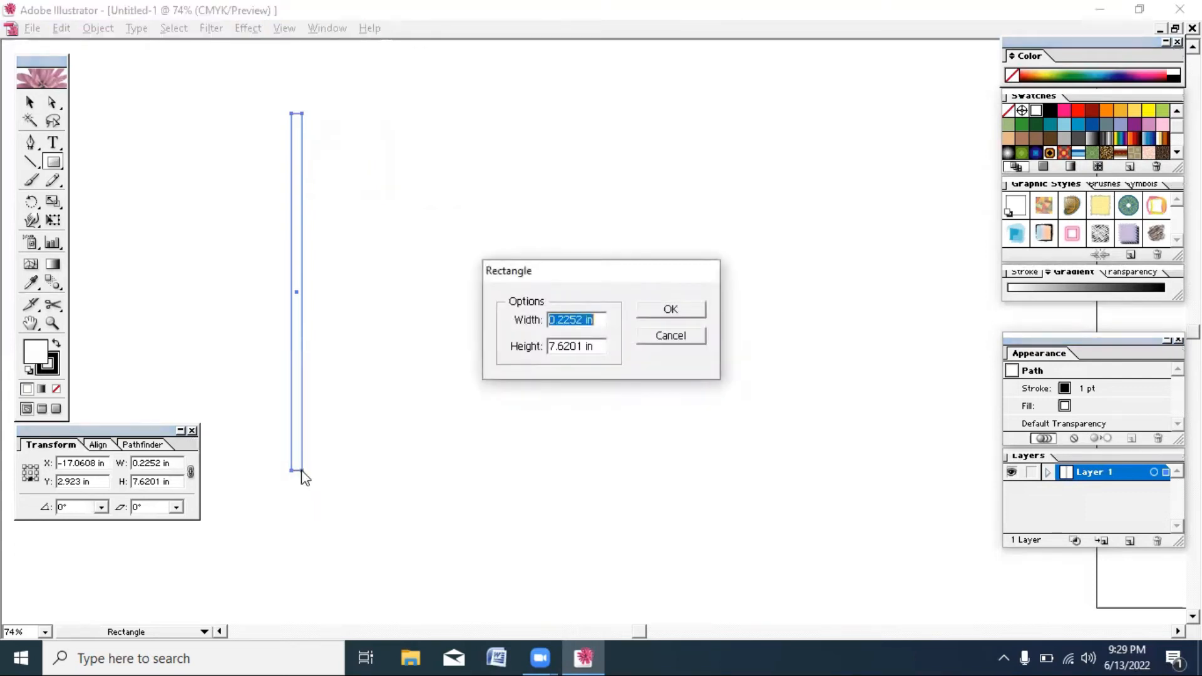
{"action": "left_click", "coordinate": [671, 336]}
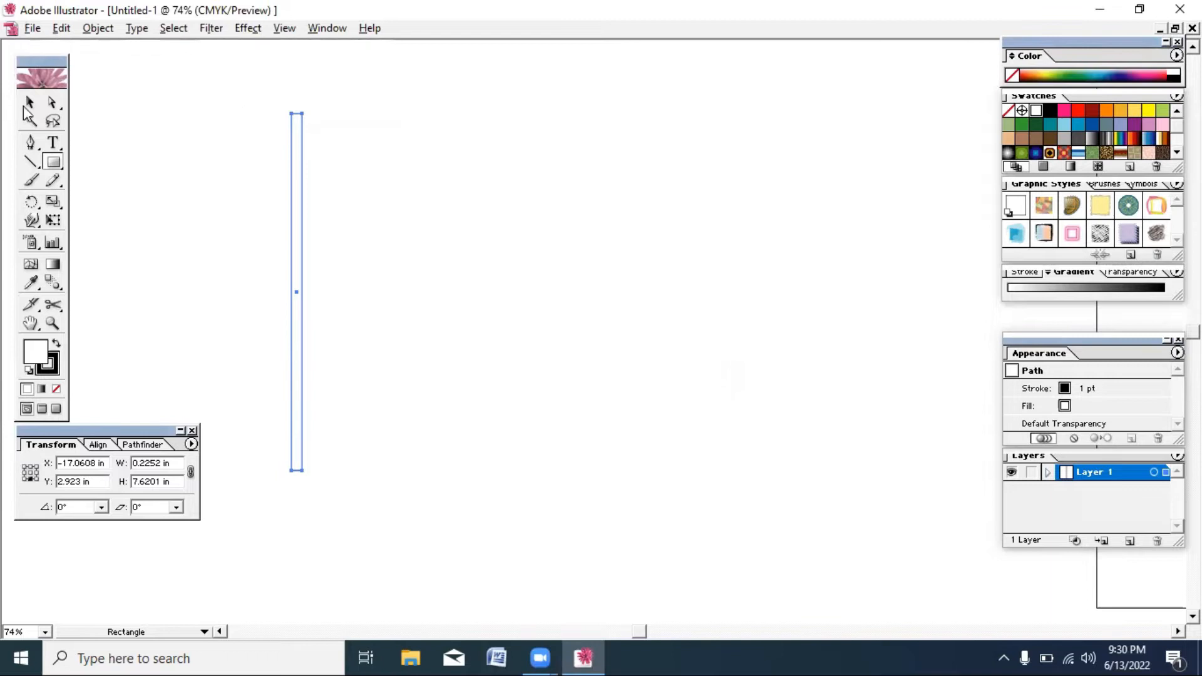
Move the narrow rectangle toward the middle of the canvas and rotate a copy of it slightly clockwise about its center point
{"action": "left_click", "coordinate": [30, 103]}
{"action": "left_click_drag", "start_coordinate": [294, 149], "coordinate": [475, 170]}
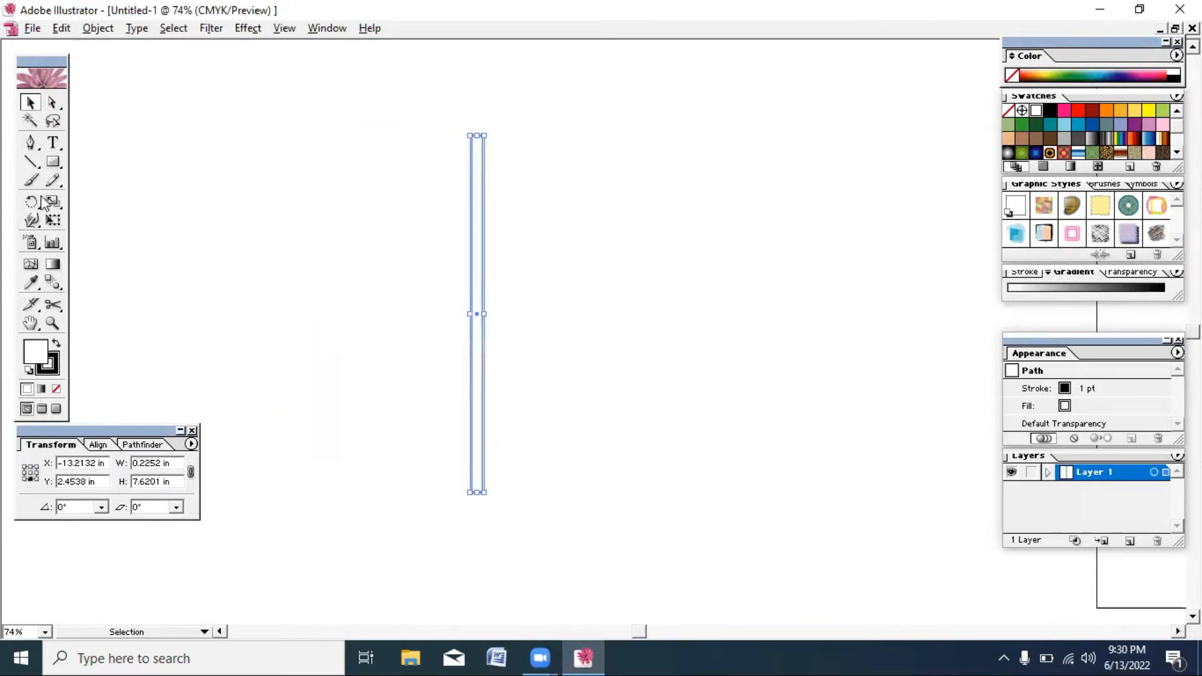
{"action": "key", "text": "r"}
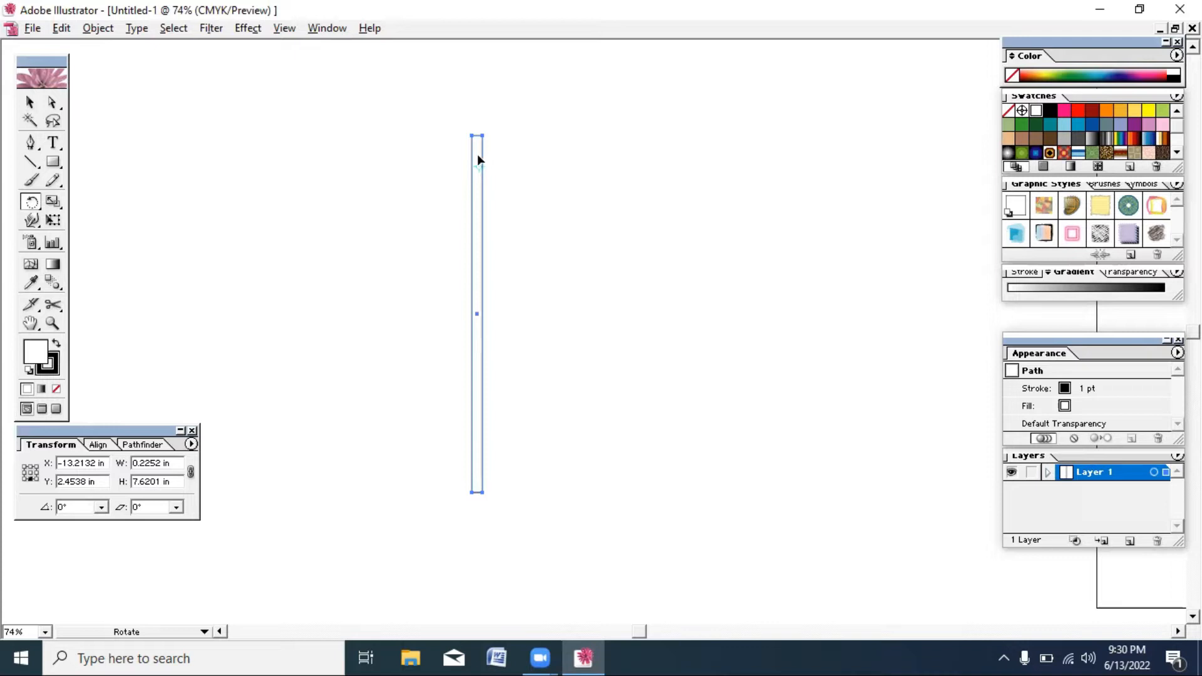
{"action": "left_click", "coordinate": [477, 314]}
{"action": "left_click_drag", "start_coordinate": [477, 181], "coordinate": [516, 191]}
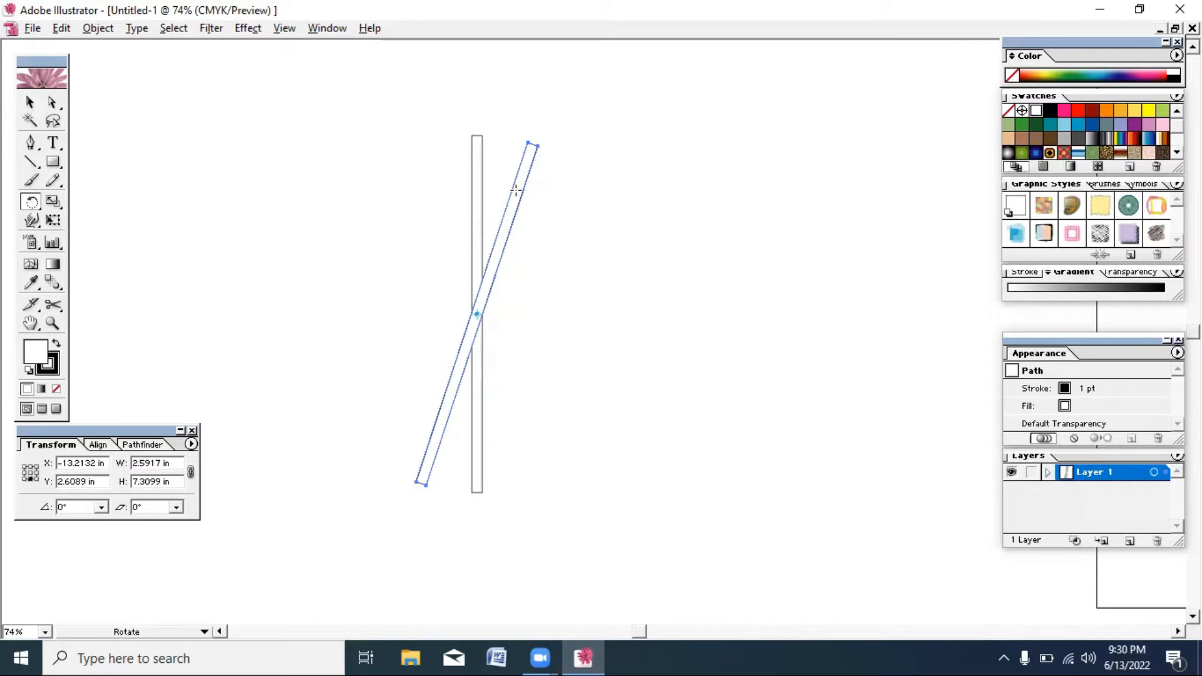
{"action": "key", "text": "v"}
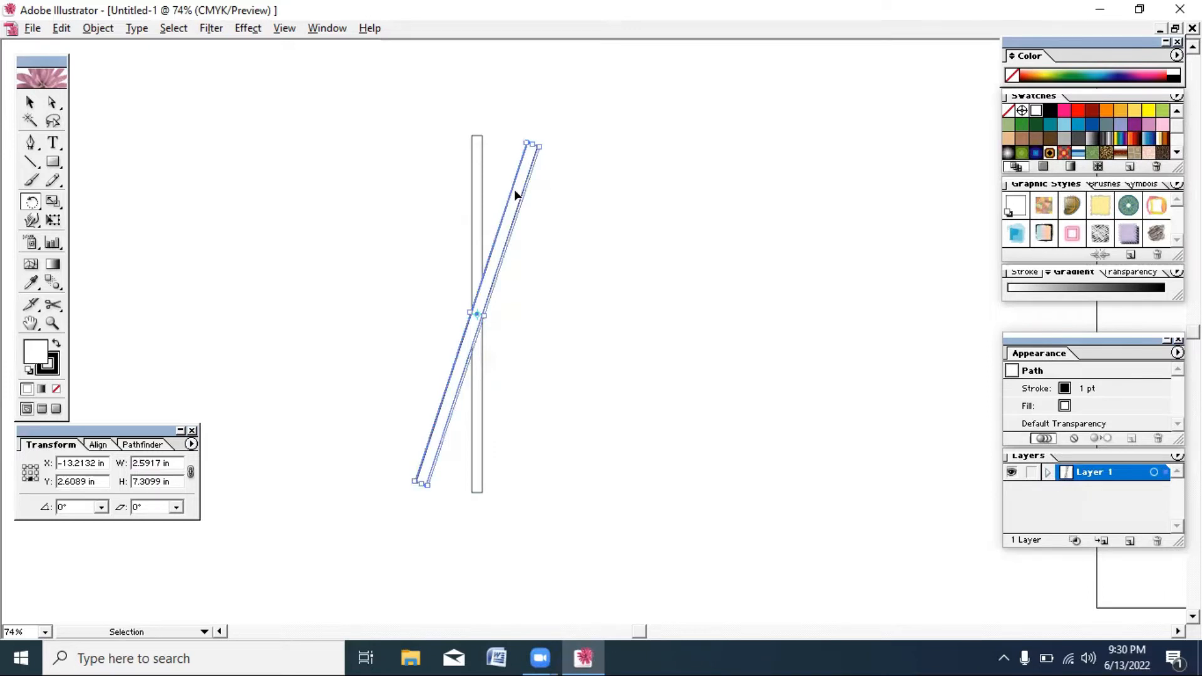
Repeat the rotated copy eight times to complete a full ring of evenly spaced spokes, leaving nothing selected
{"action": "key", "text": "ctrl+d"}
{"action": "key", "text": "ctrl+d"}
{"action": "key", "text": "ctrl+d"}
{"action": "key", "text": "ctrl+d"}
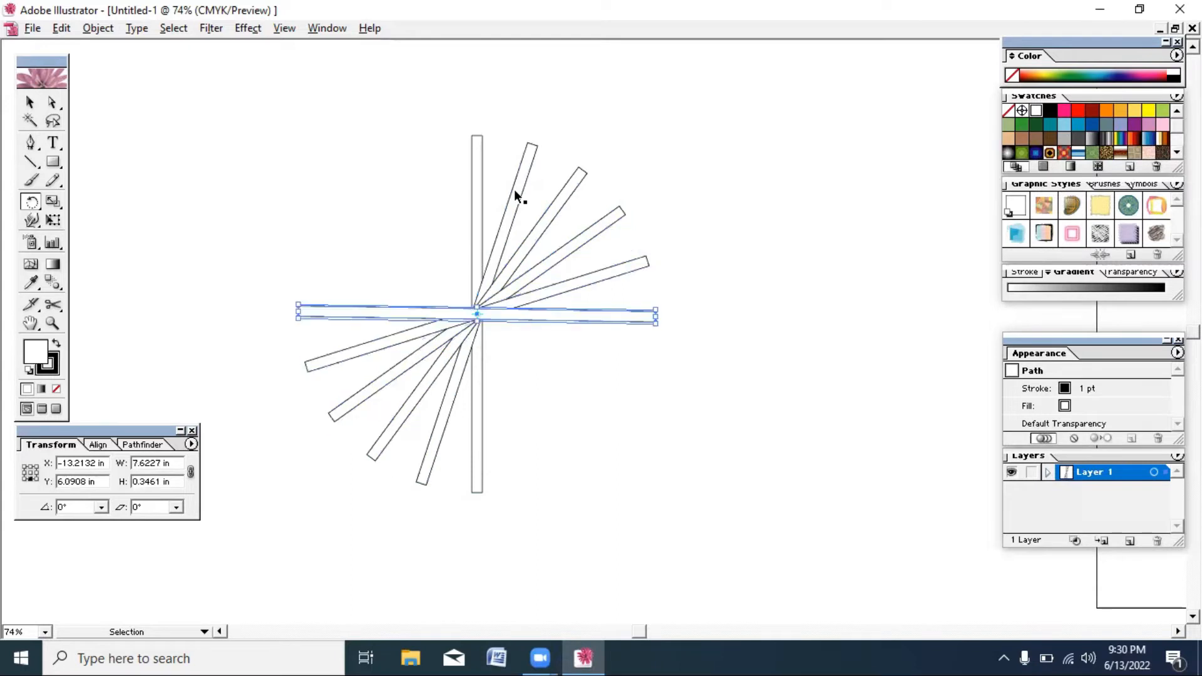
{"action": "key", "text": "ctrl+d"}
{"action": "key", "text": "ctrl+d"}
{"action": "key", "text": "ctrl+d"}
{"action": "key", "text": "ctrl+d"}
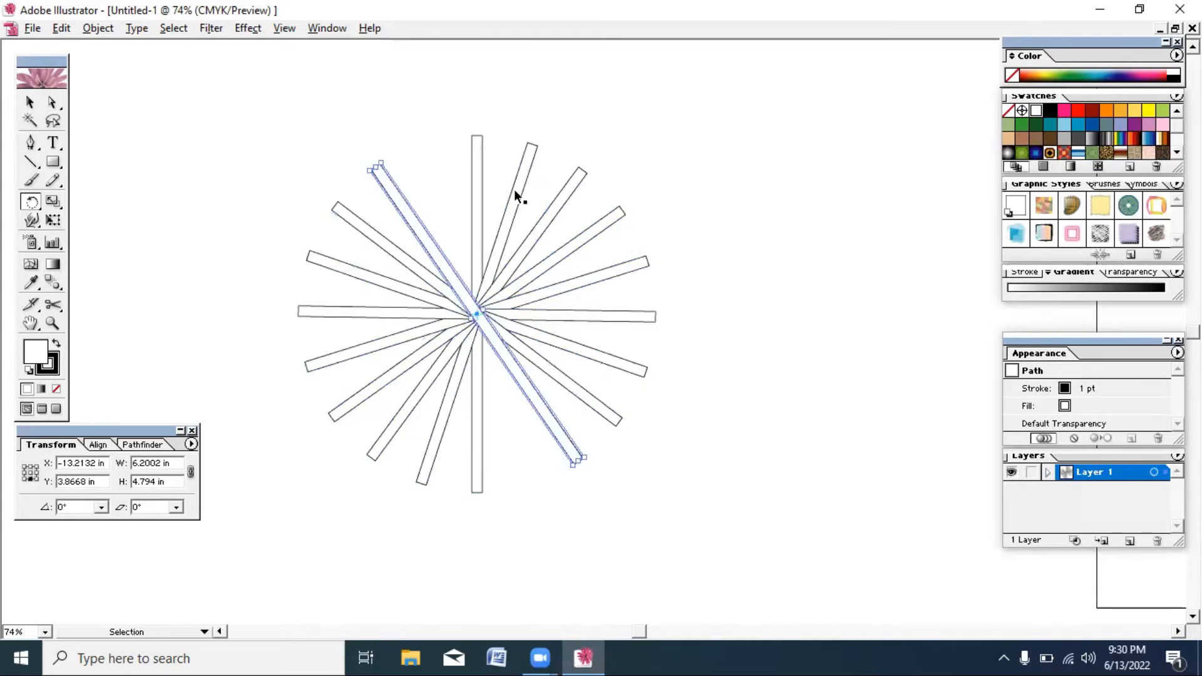
{"action": "key", "text": "r"}
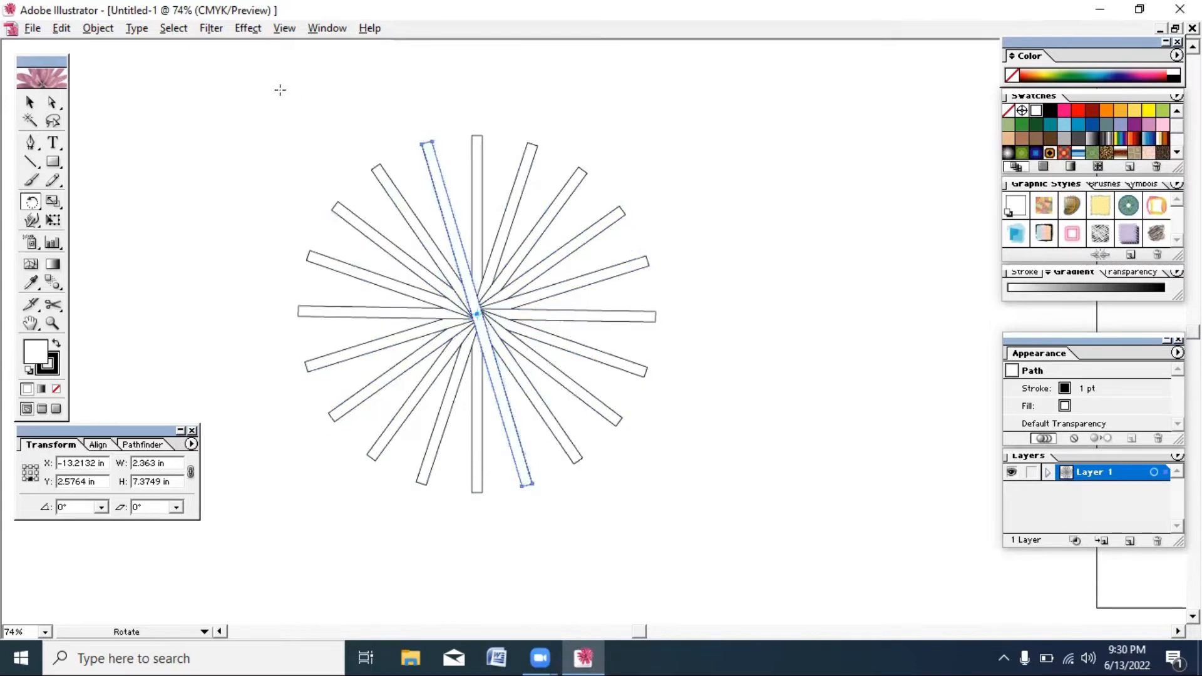
{"action": "left_click", "coordinate": [29, 102]}
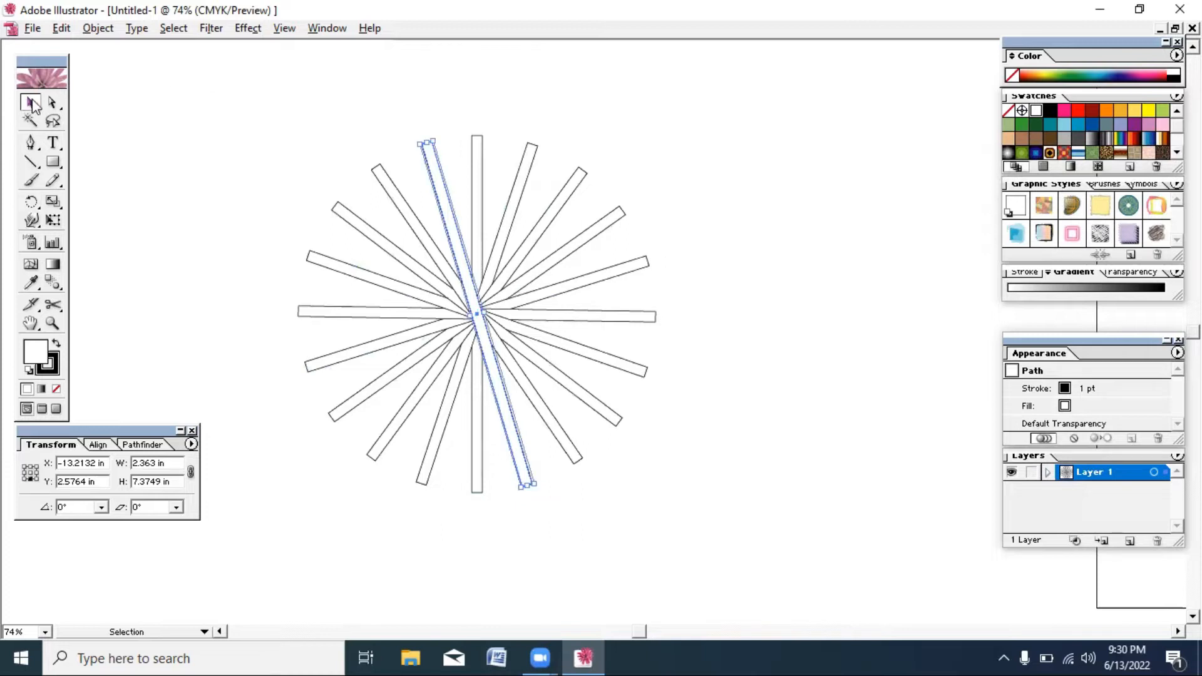
{"action": "left_click", "coordinate": [199, 124]}
Select all the spoke rectangles and group them into one object
{"action": "left_click_drag", "start_coordinate": [333, 175], "coordinate": [775, 506]}
{"action": "left_click", "coordinate": [779, 446]}
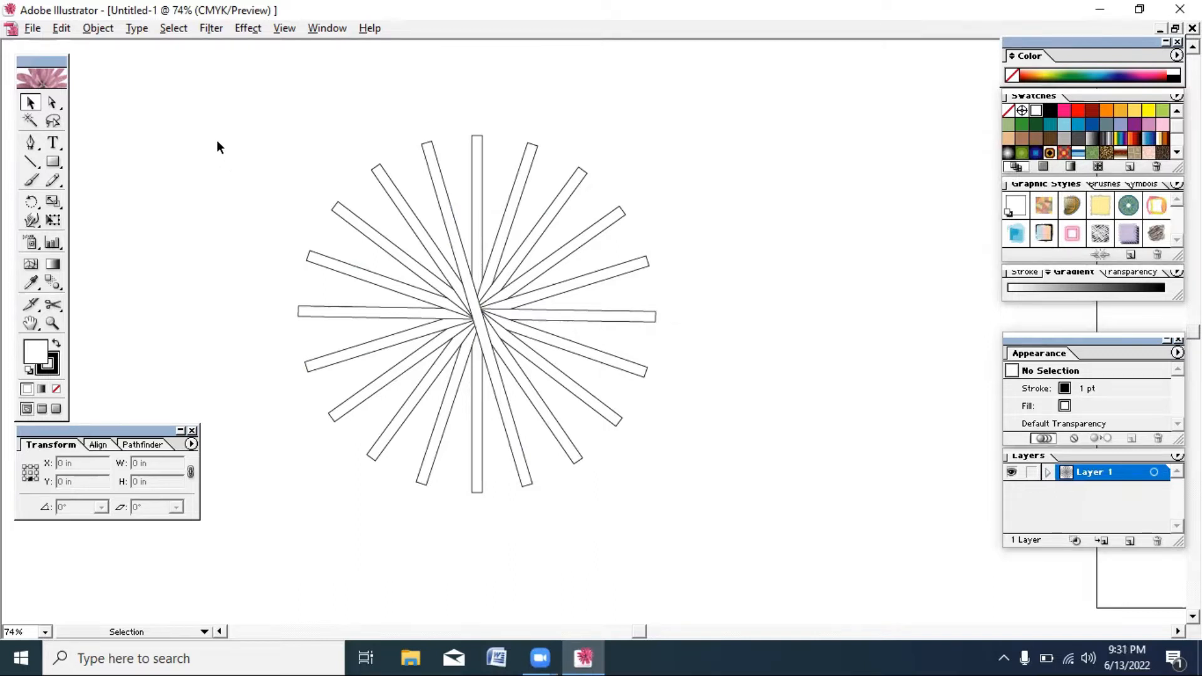
{"action": "left_click_drag", "start_coordinate": [213, 132], "coordinate": [623, 465]}
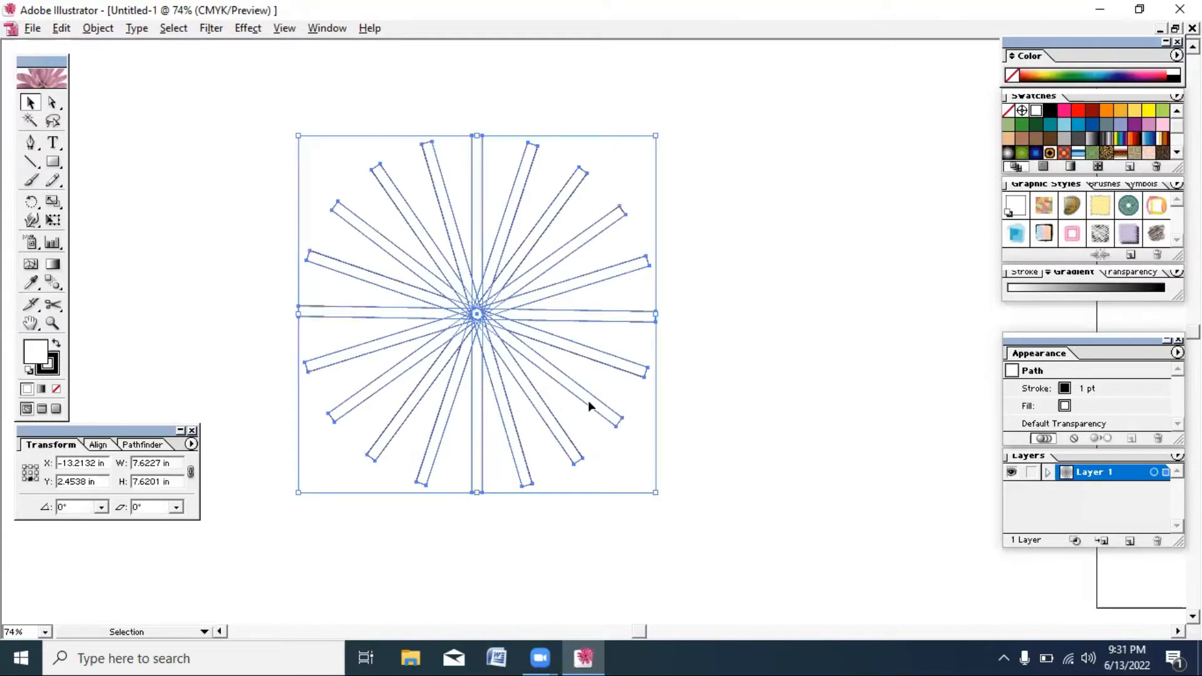
{"action": "right_click", "coordinate": [524, 274]}
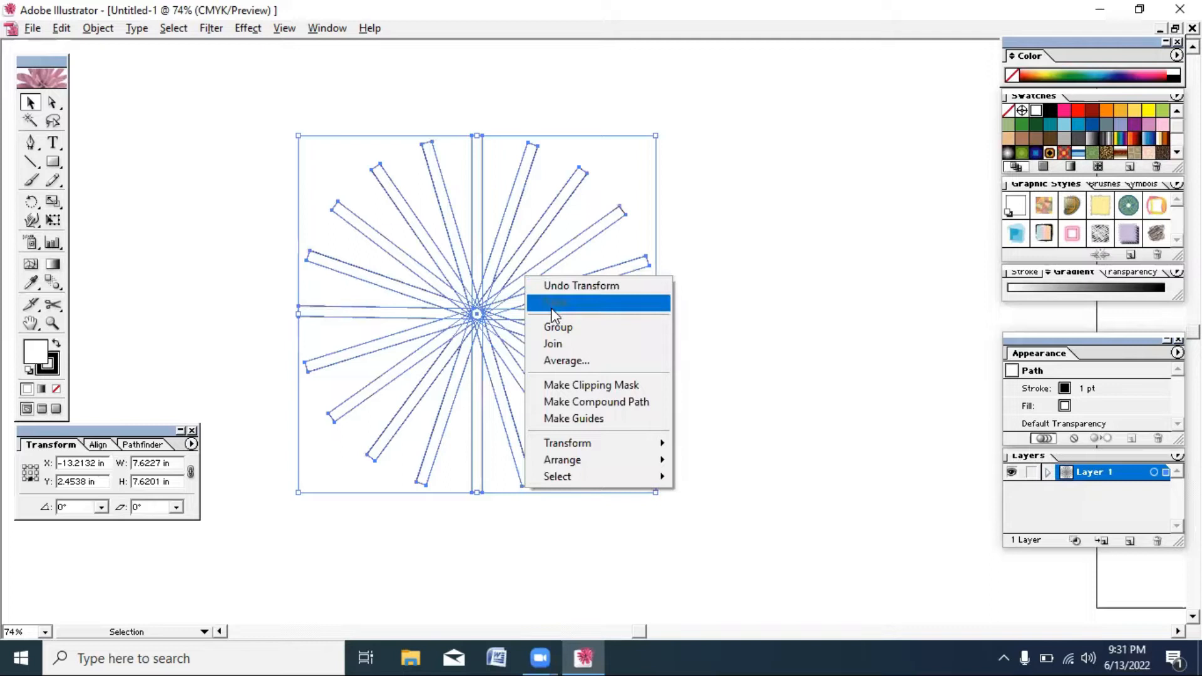
{"action": "left_click", "coordinate": [558, 324]}
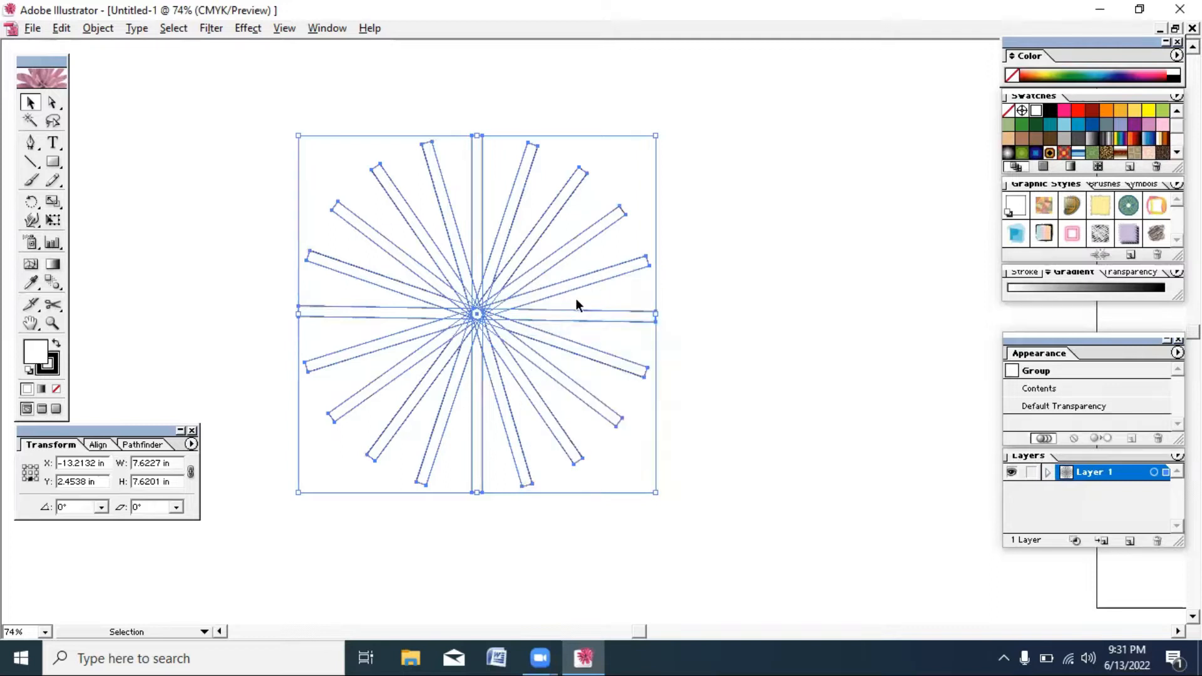
Move the grouped spokes slightly up and to the right, then deselect them
{"action": "left_click", "coordinate": [908, 227]}
{"action": "left_click_drag", "start_coordinate": [525, 243], "coordinate": [573, 228]}
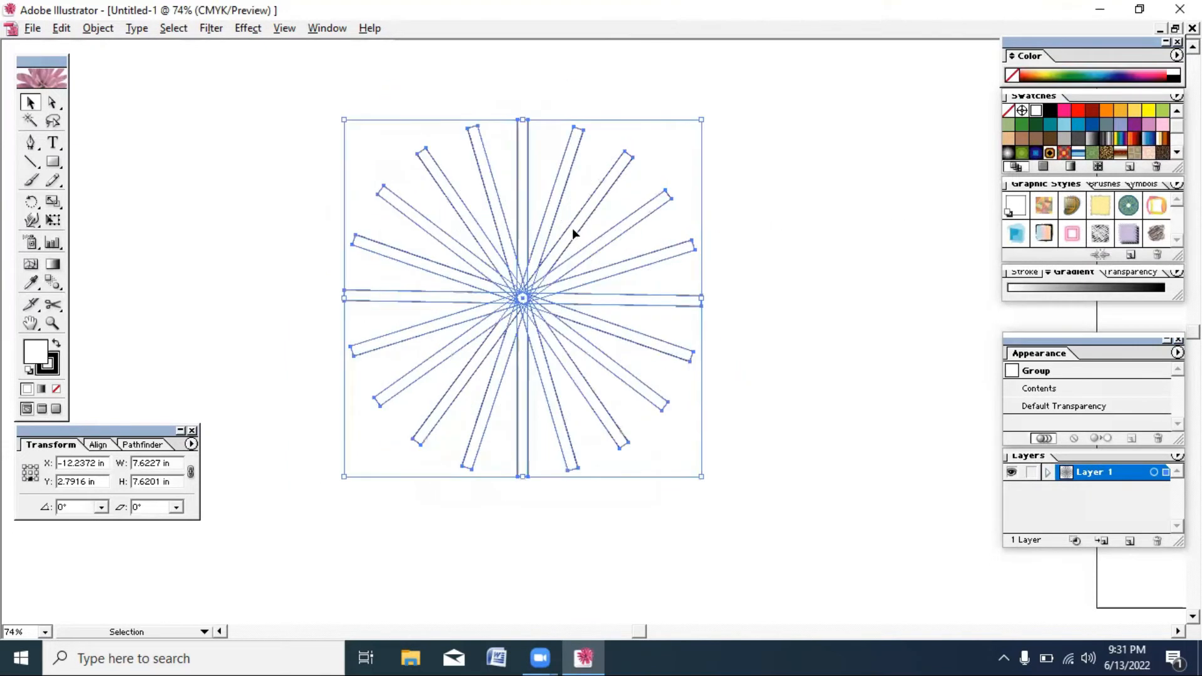
{"action": "left_click", "coordinate": [750, 187]}
{"action": "left_click", "coordinate": [508, 232]}
{"action": "left_click", "coordinate": [246, 134]}
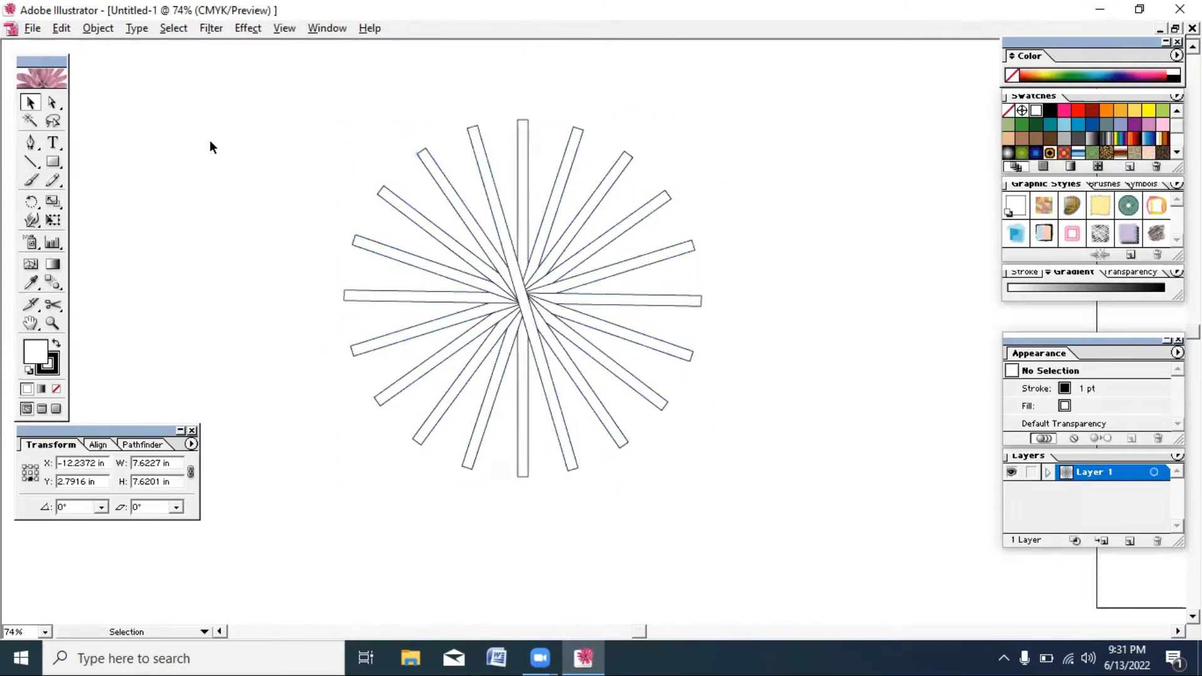
Draw a circle about 7.49 in in diameter with the Ellipse tool and center it over the grouped spokes
{"action": "left_click_drag", "start_coordinate": [51, 162], "coordinate": [114, 165]}
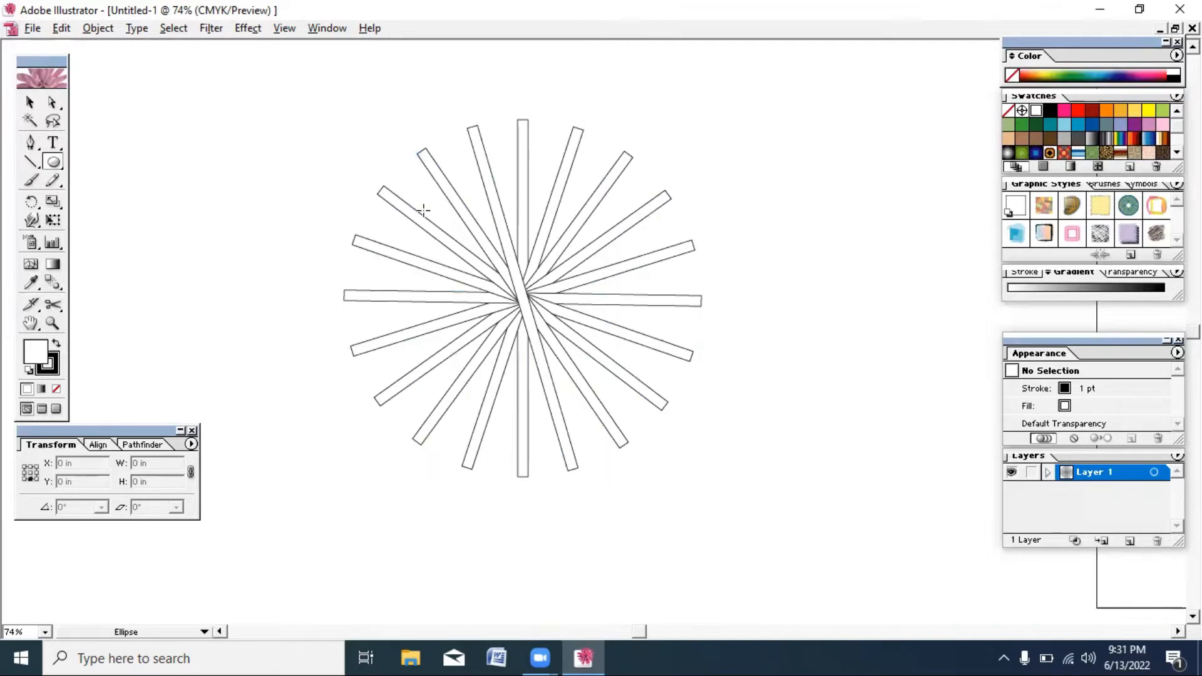
{"action": "left_click_drag", "start_coordinate": [423, 211], "coordinate": [774, 499]}
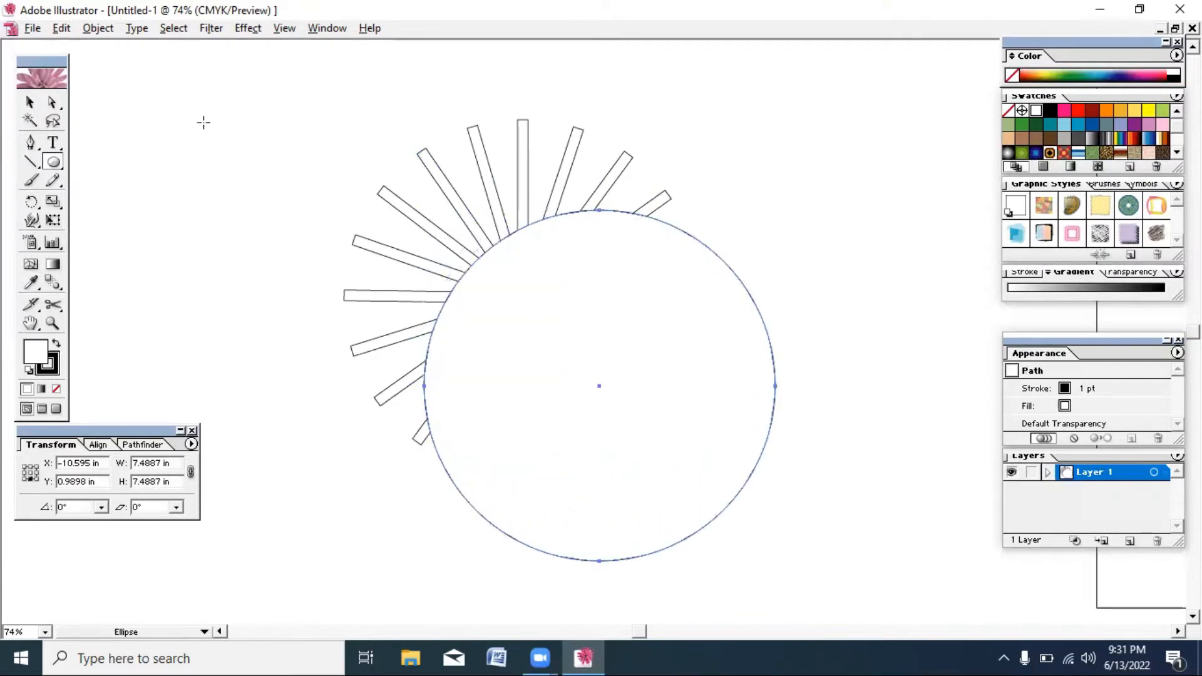
{"action": "left_click", "coordinate": [31, 103]}
{"action": "left_click_drag", "start_coordinate": [682, 338], "coordinate": [604, 248]}
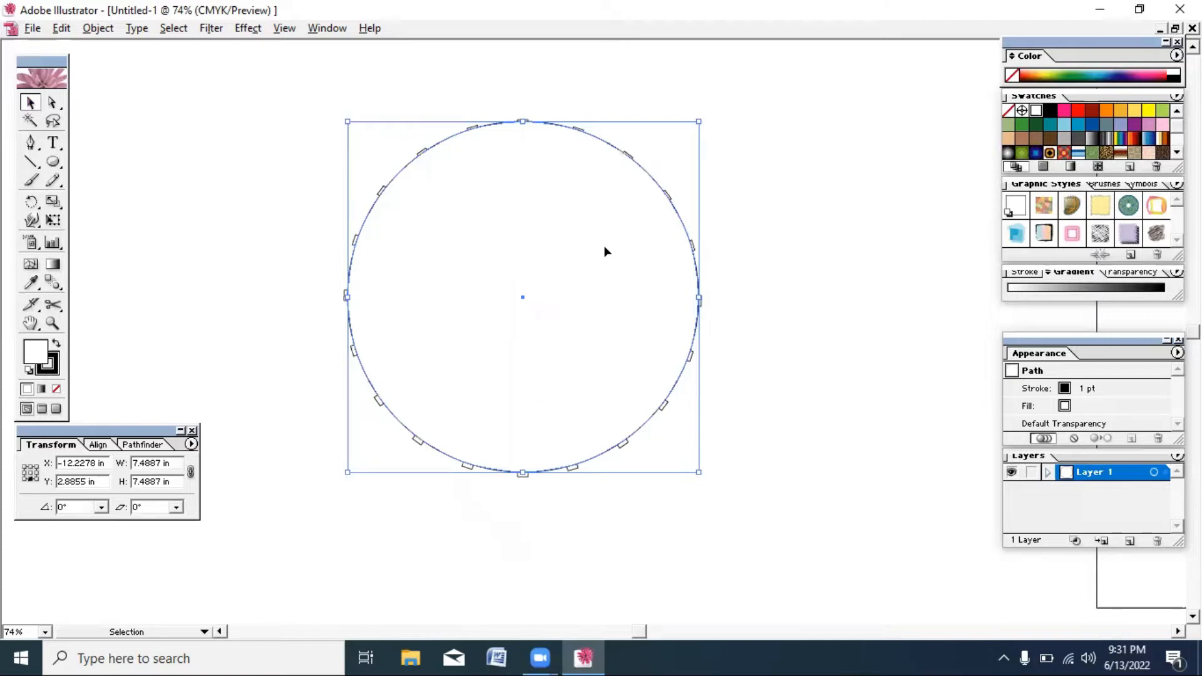
{"action": "key", "text": "Left"}
{"action": "key", "text": "Down"}
{"action": "key", "text": "Down"}
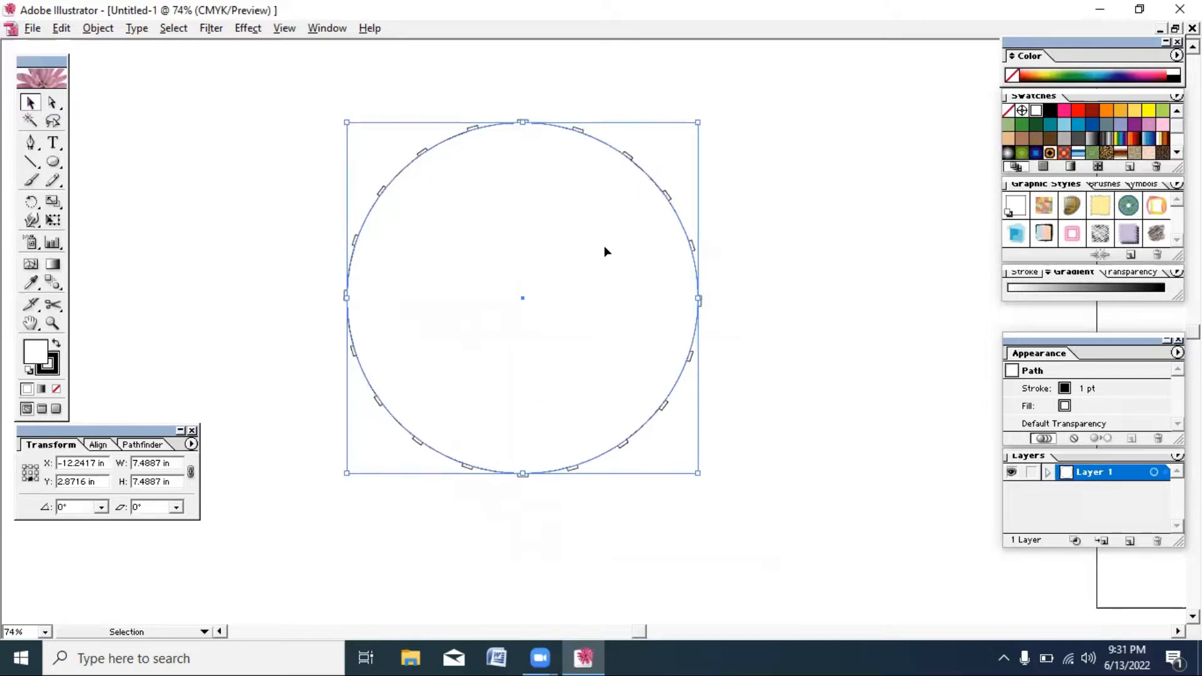
{"action": "key", "text": "Down"}
{"action": "left_click", "coordinate": [862, 299]}
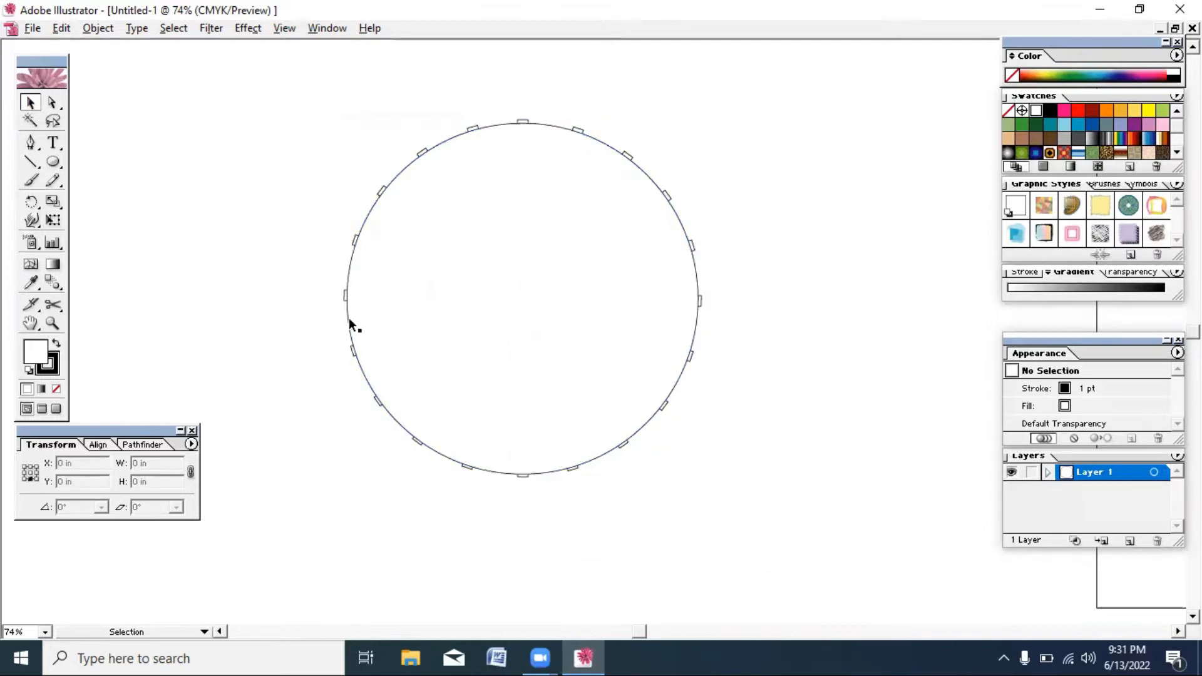
Enlarge the circle proportionally from its center to about 7.64 in in diameter so it reaches the spoke ends
{"action": "left_click", "coordinate": [633, 216]}
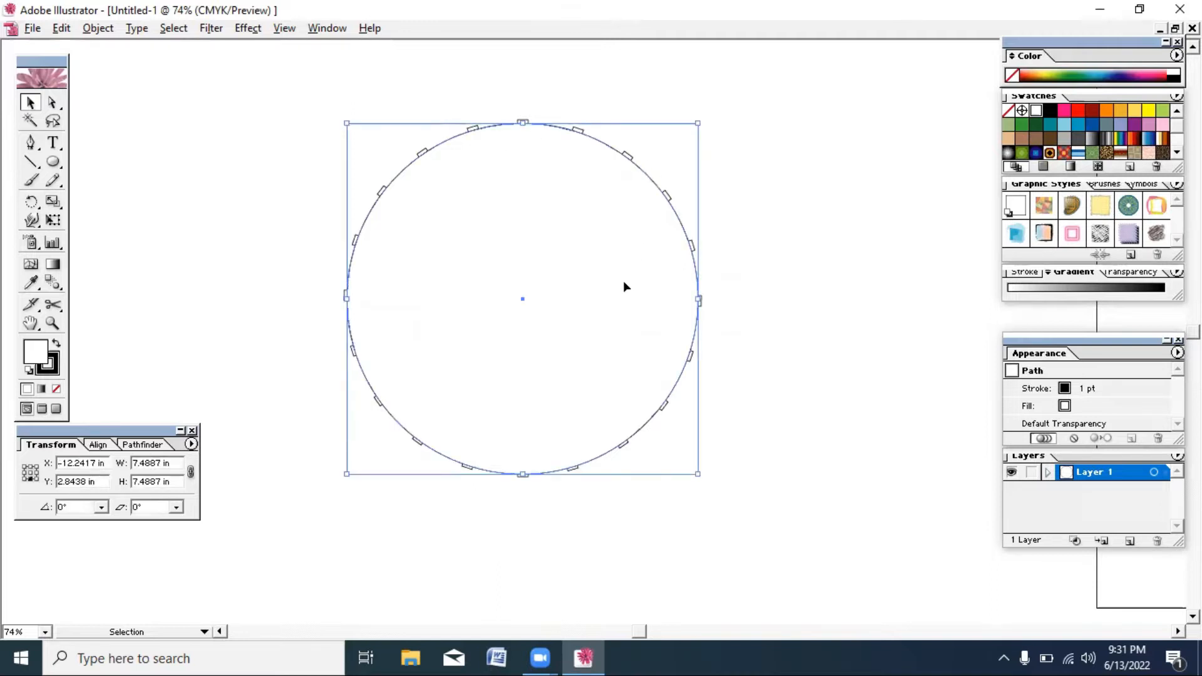
{"action": "key", "text": "shift"}
{"action": "left_click_drag", "start_coordinate": [698, 475], "coordinate": [704, 480]}
{"action": "left_click_drag", "start_coordinate": [702, 479], "coordinate": [702, 478]}
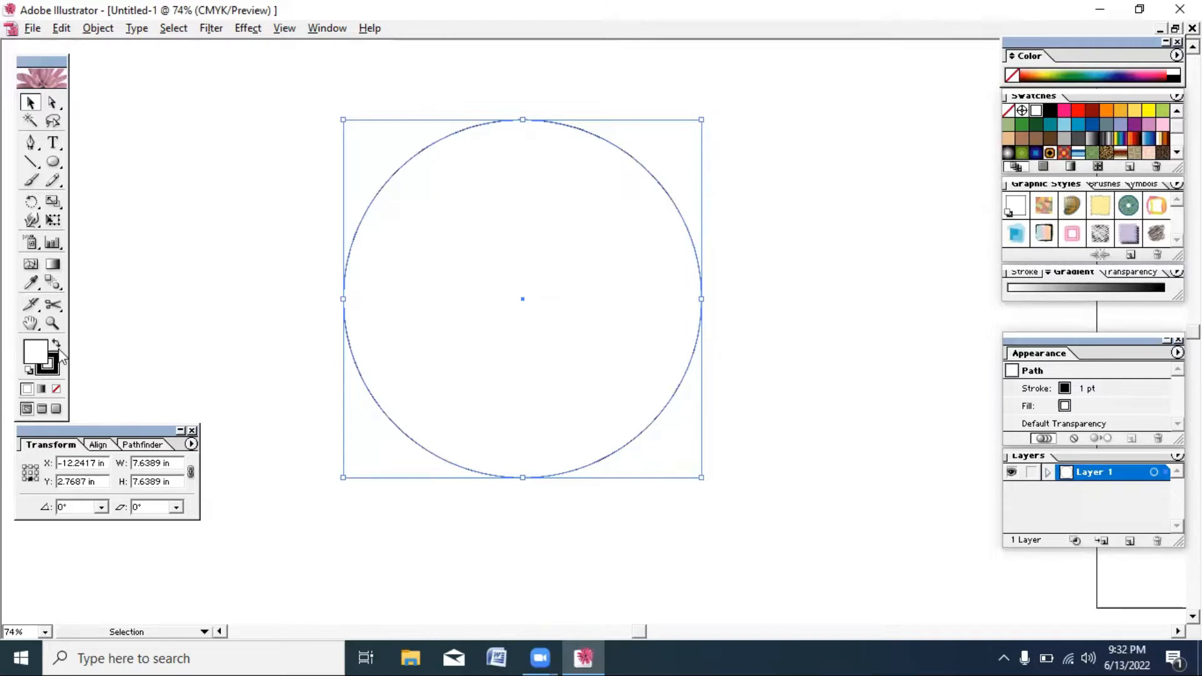
{"action": "left_click", "coordinate": [1054, 289]}
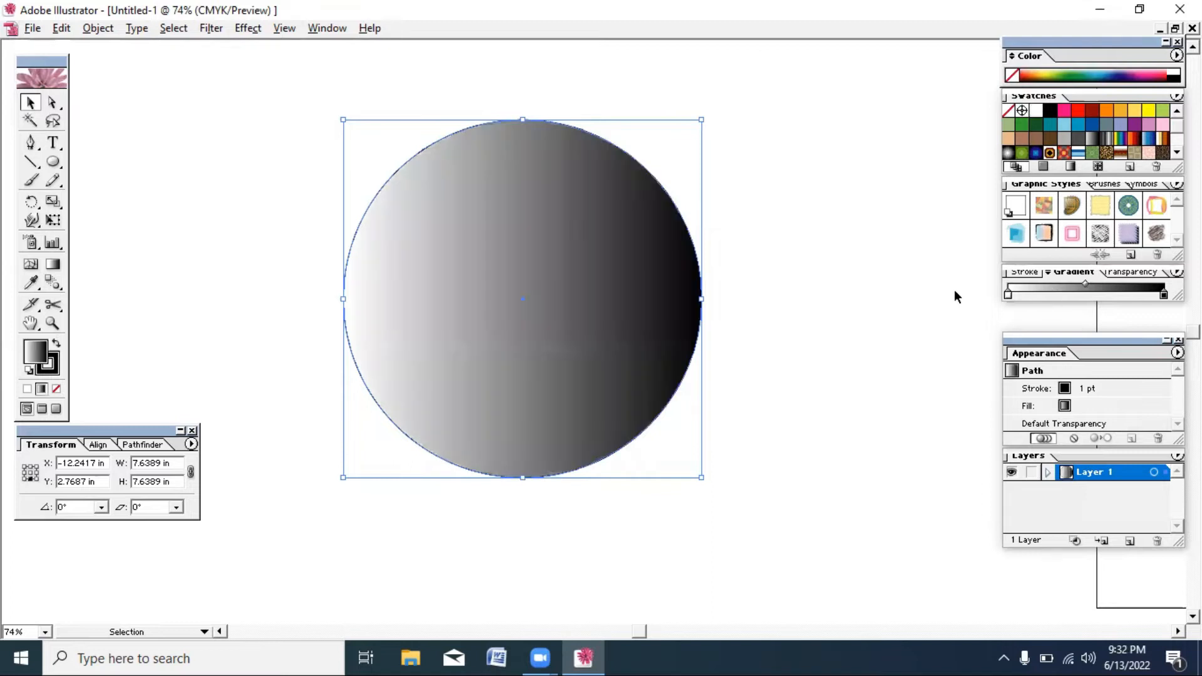
{"action": "key", "text": "ctrl+z"}
{"action": "left_click", "coordinate": [914, 279]}
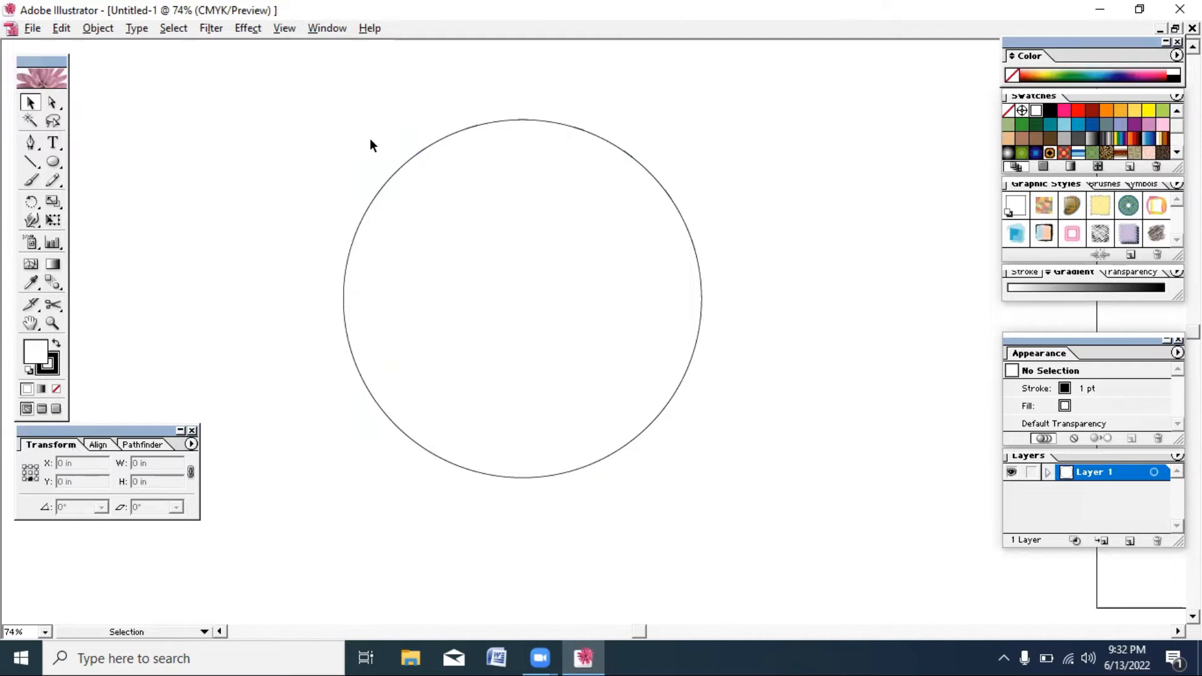
Remove the circle's fill, keeping its black stroke, and deselect it
{"action": "key", "text": "ctrl+a"}
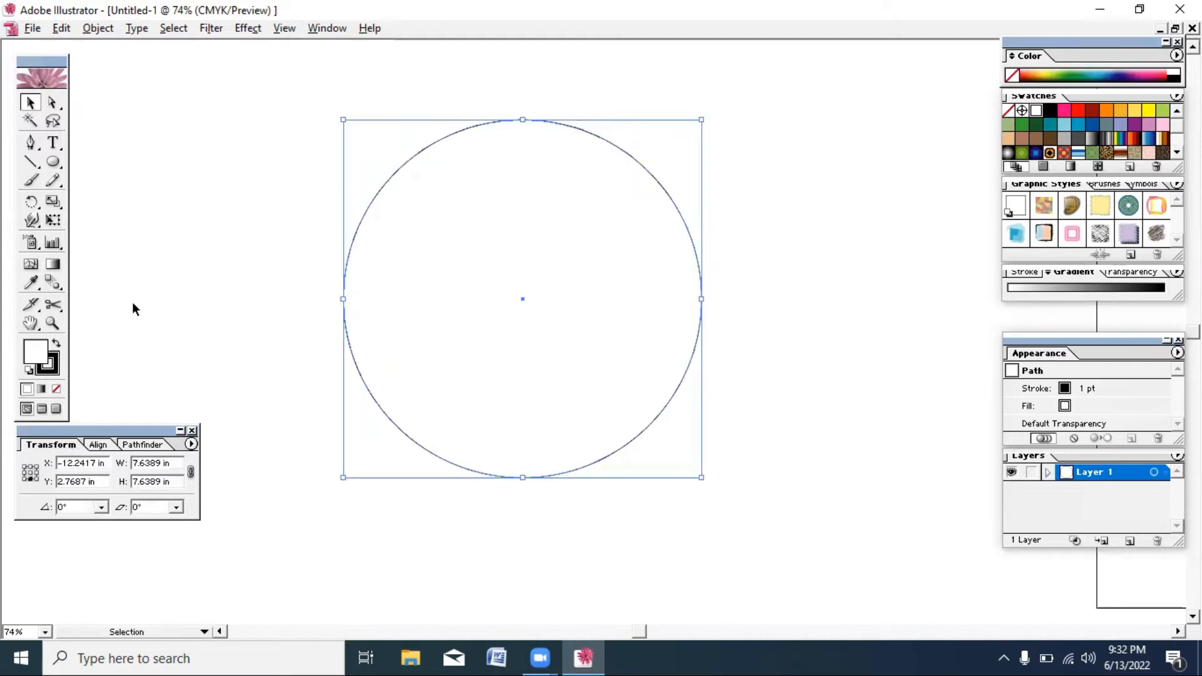
{"action": "left_click", "coordinate": [57, 389]}
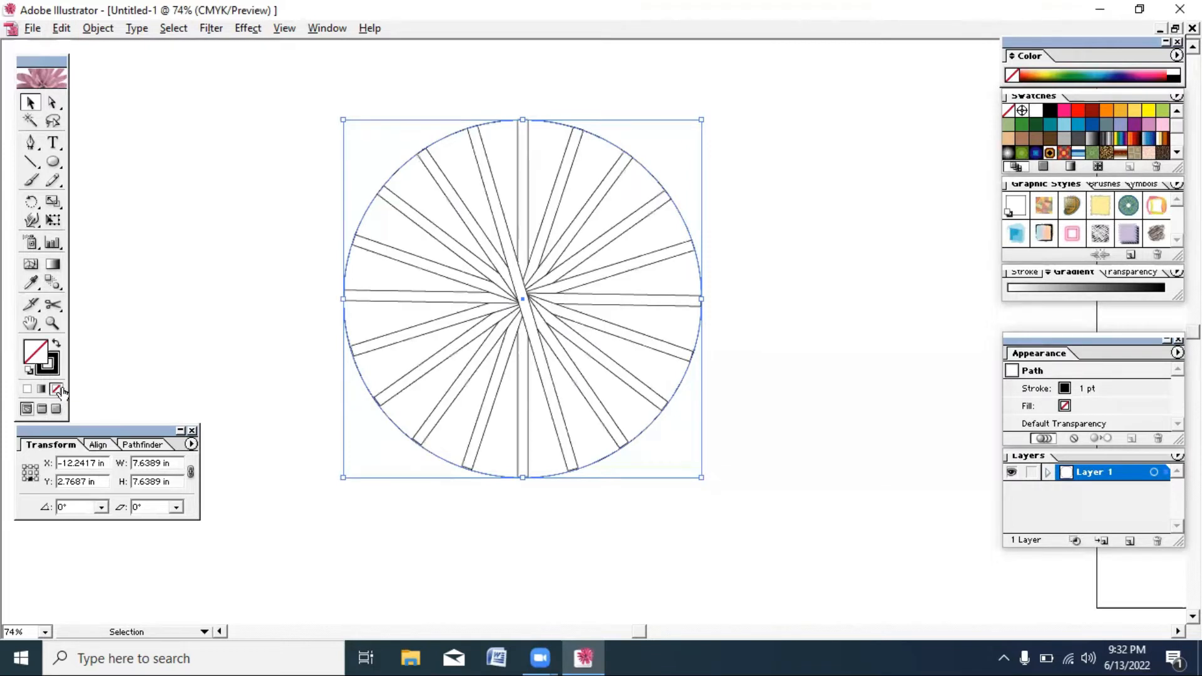
{"action": "left_click", "coordinate": [205, 293]}
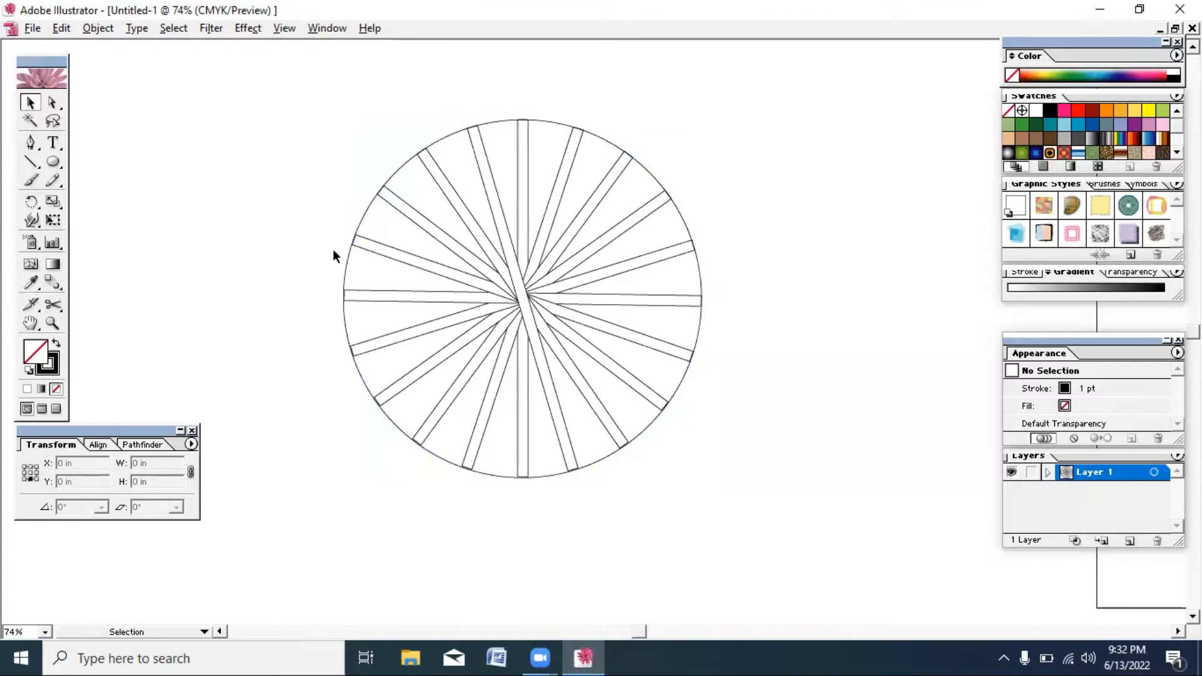
Select the unfilled circle around the spokes and set its stroke weight to 10 pt
{"action": "left_click", "coordinate": [363, 257]}
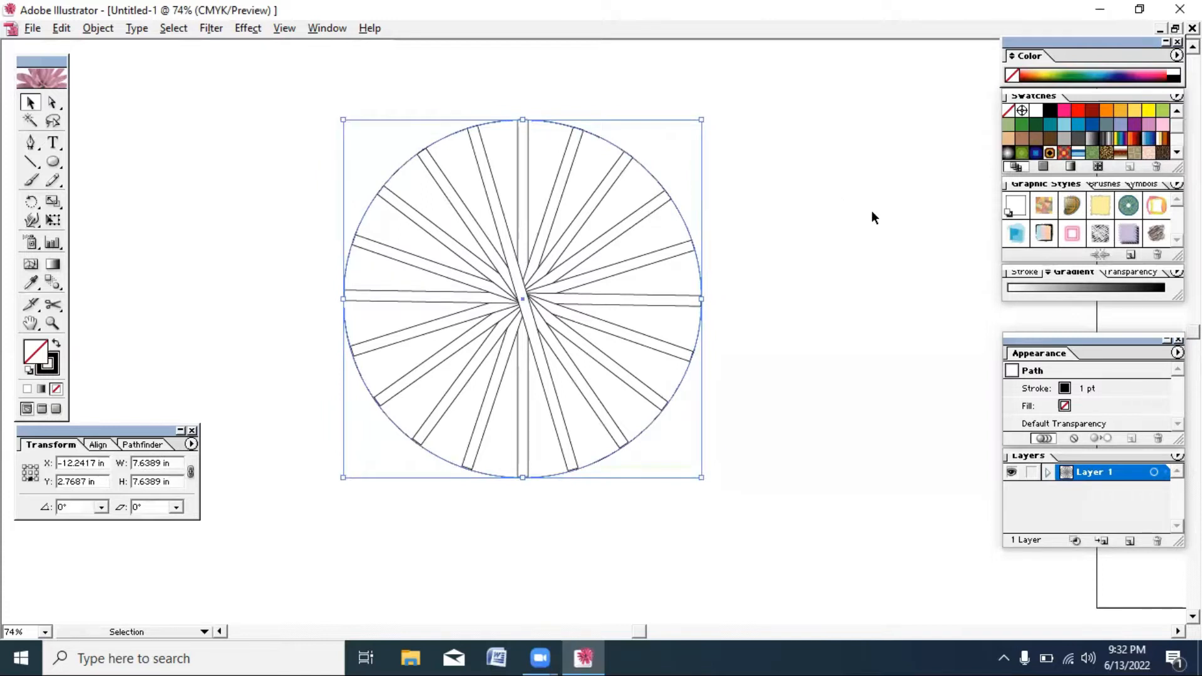
{"action": "left_click", "coordinate": [1022, 273]}
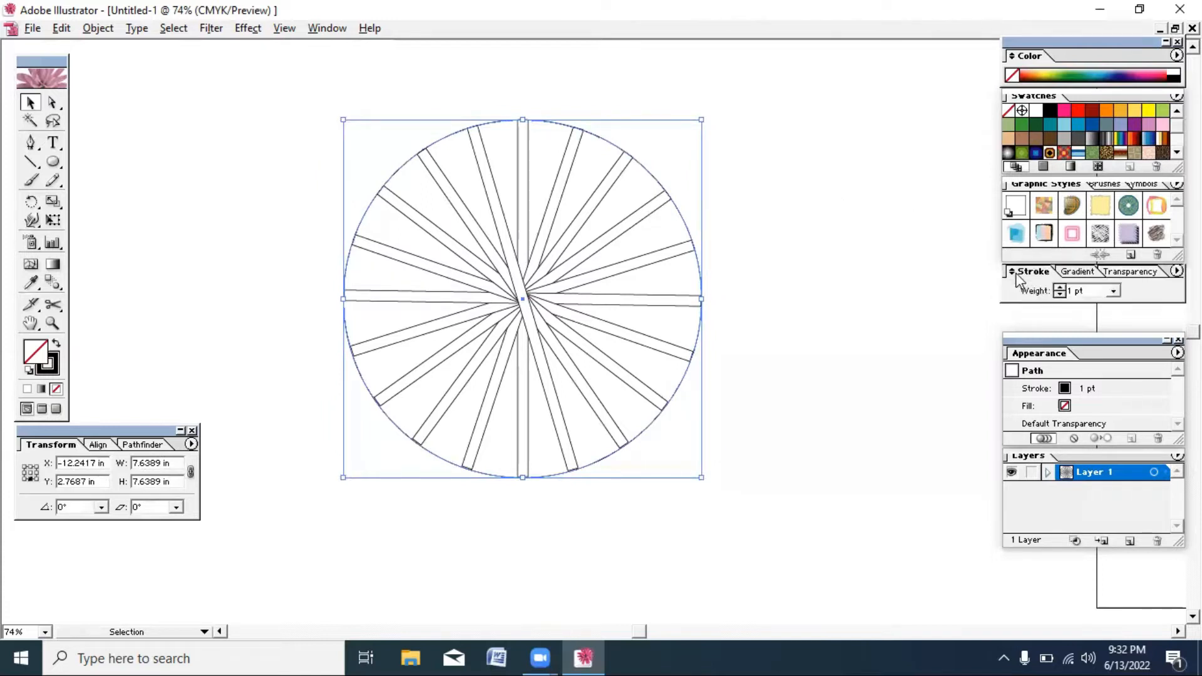
{"action": "left_click", "coordinate": [1114, 292]}
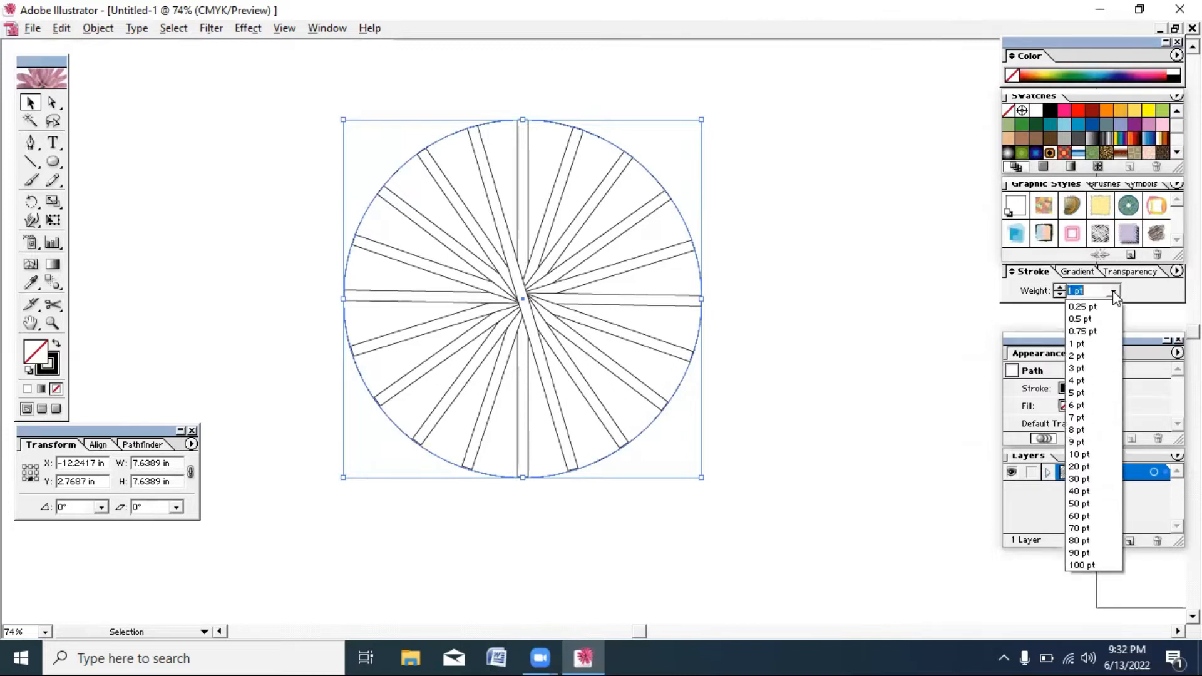
{"action": "left_click", "coordinate": [1096, 455]}
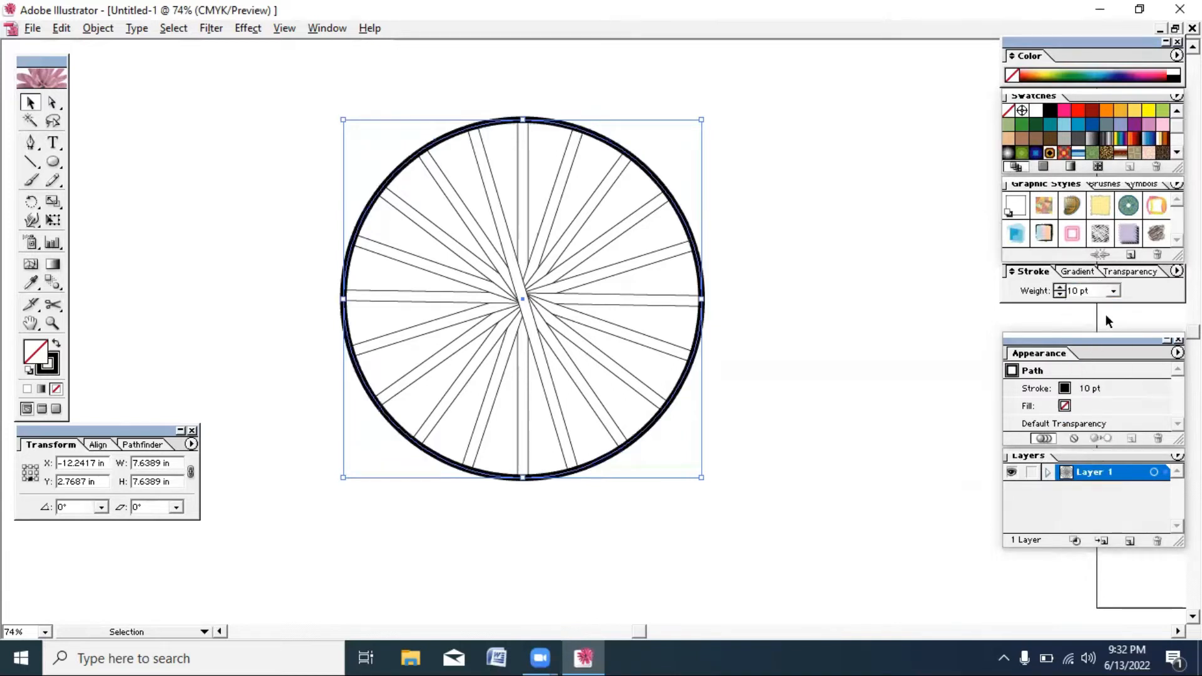
{"action": "left_click", "coordinate": [1114, 291]}
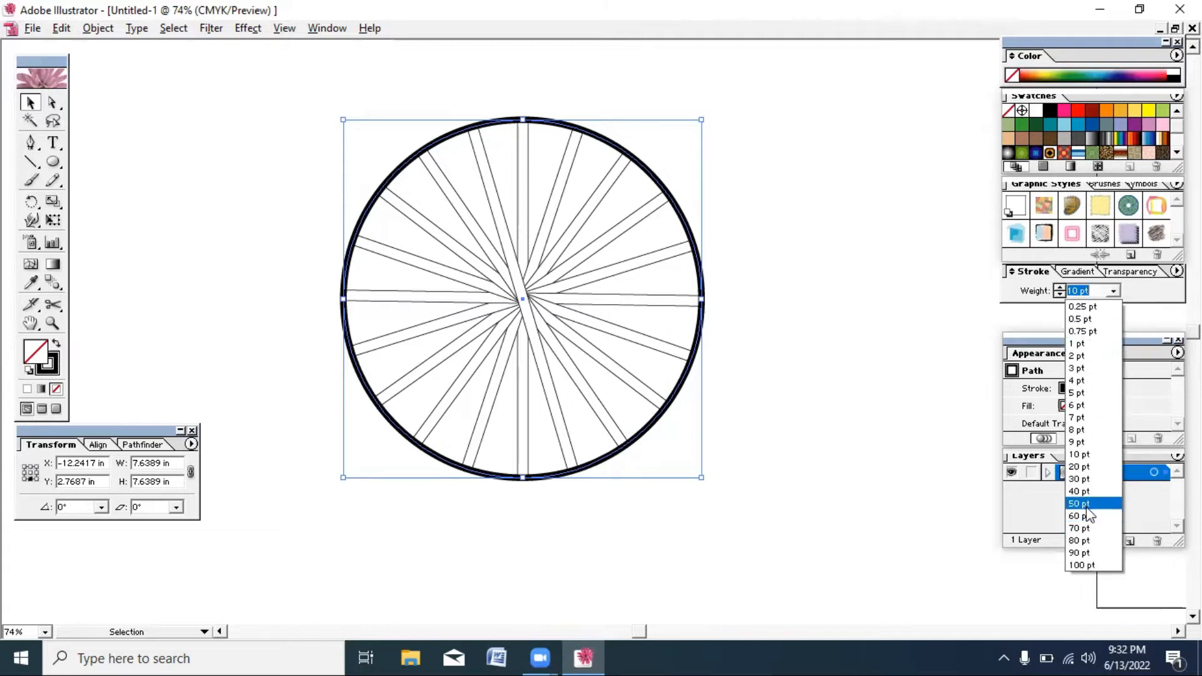
{"action": "left_click", "coordinate": [1085, 455]}
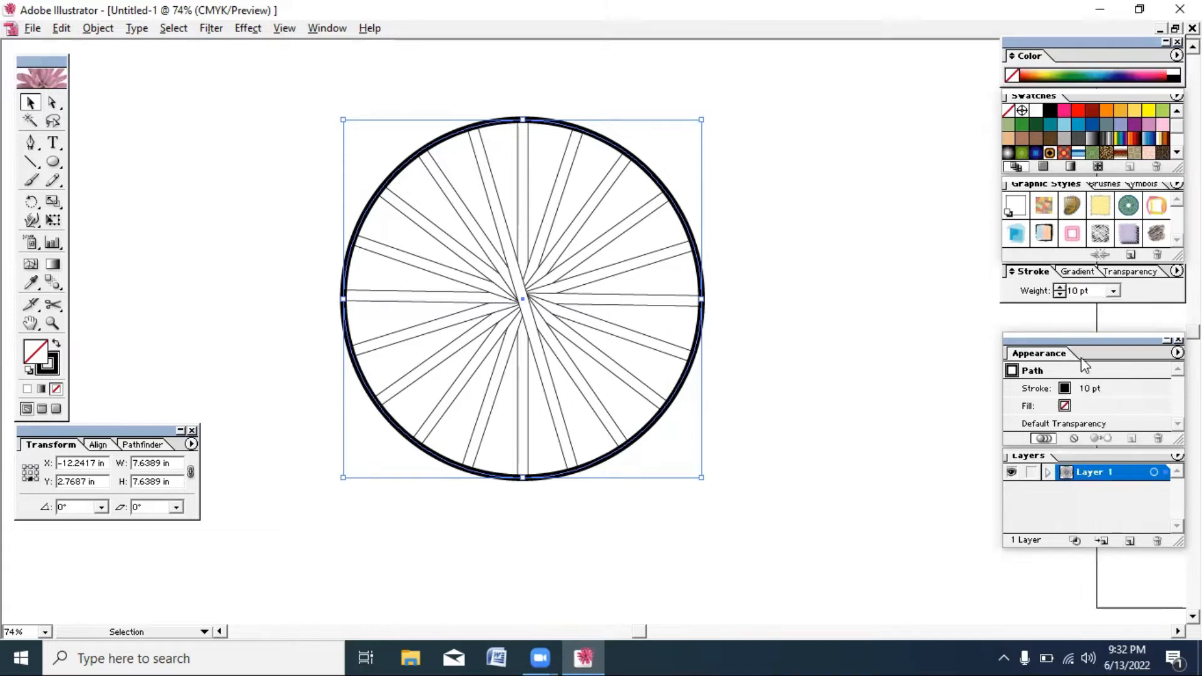
Thicken the outer circle's stroke to a custom weight of 15 pt and deselect it
{"action": "left_click", "coordinate": [1115, 291]}
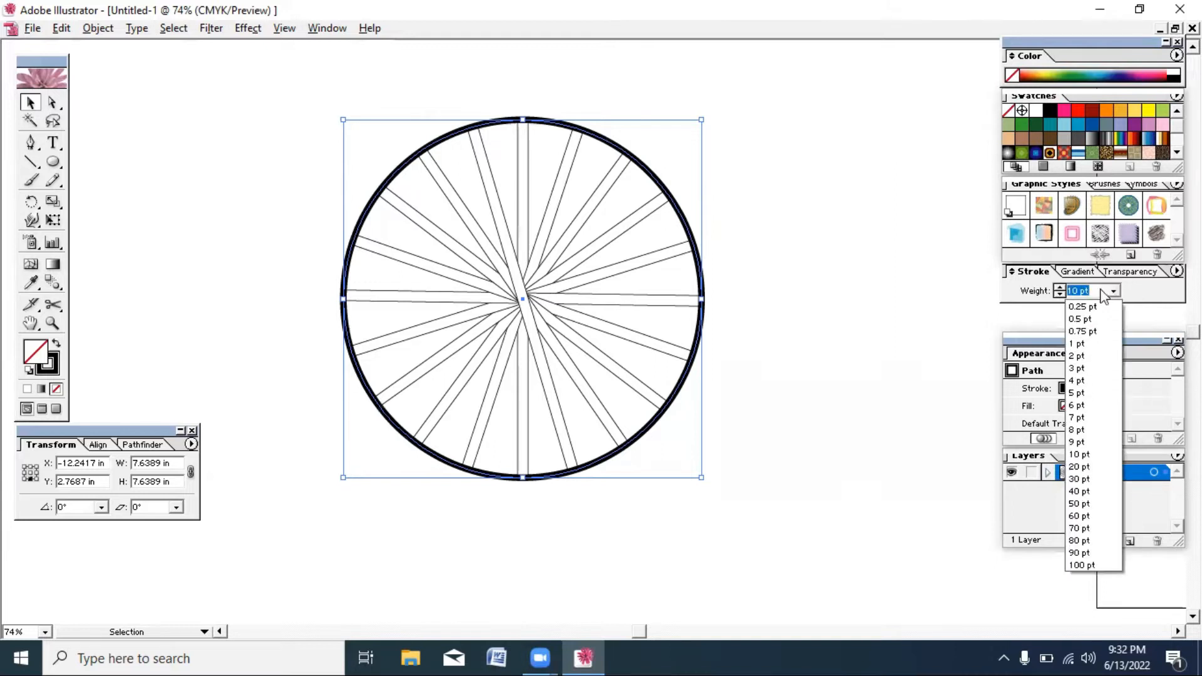
{"action": "left_click", "coordinate": [1096, 292]}
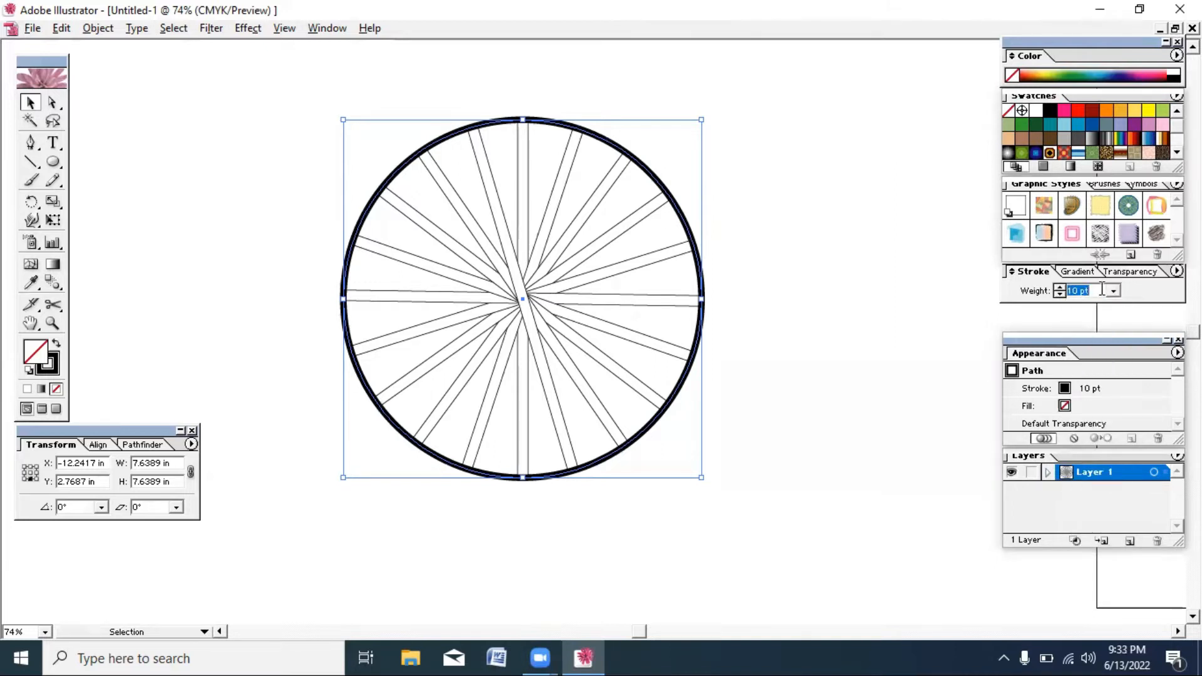
{"action": "key", "text": "BackSpace"}
{"action": "type", "text": "15"}
{"action": "key", "text": "Return"}
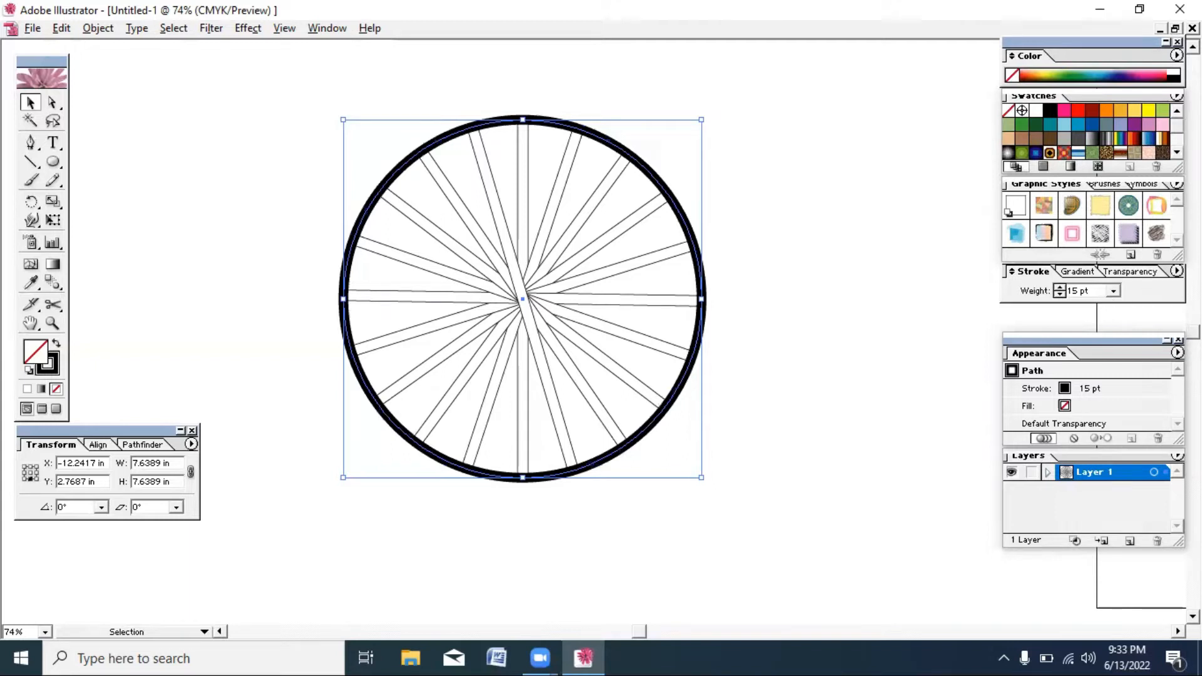
{"action": "left_click", "coordinate": [890, 238]}
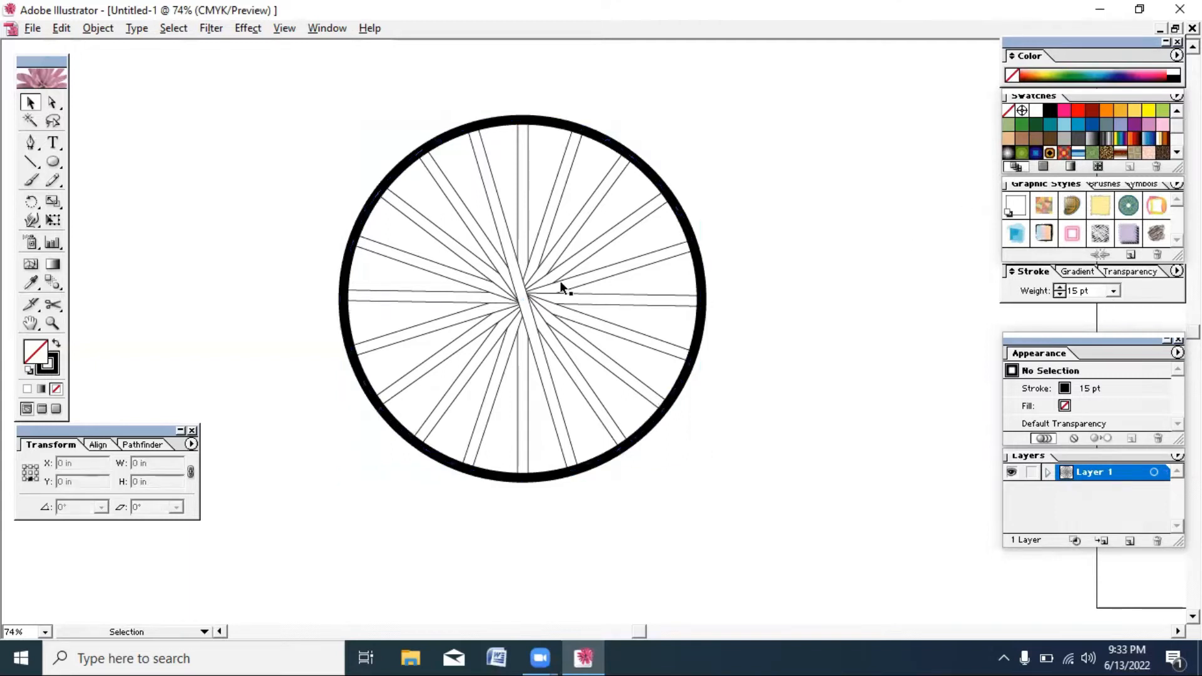
Try an orange fill on the outer circle, and set its fill back to none
{"action": "left_click", "coordinate": [523, 299]}
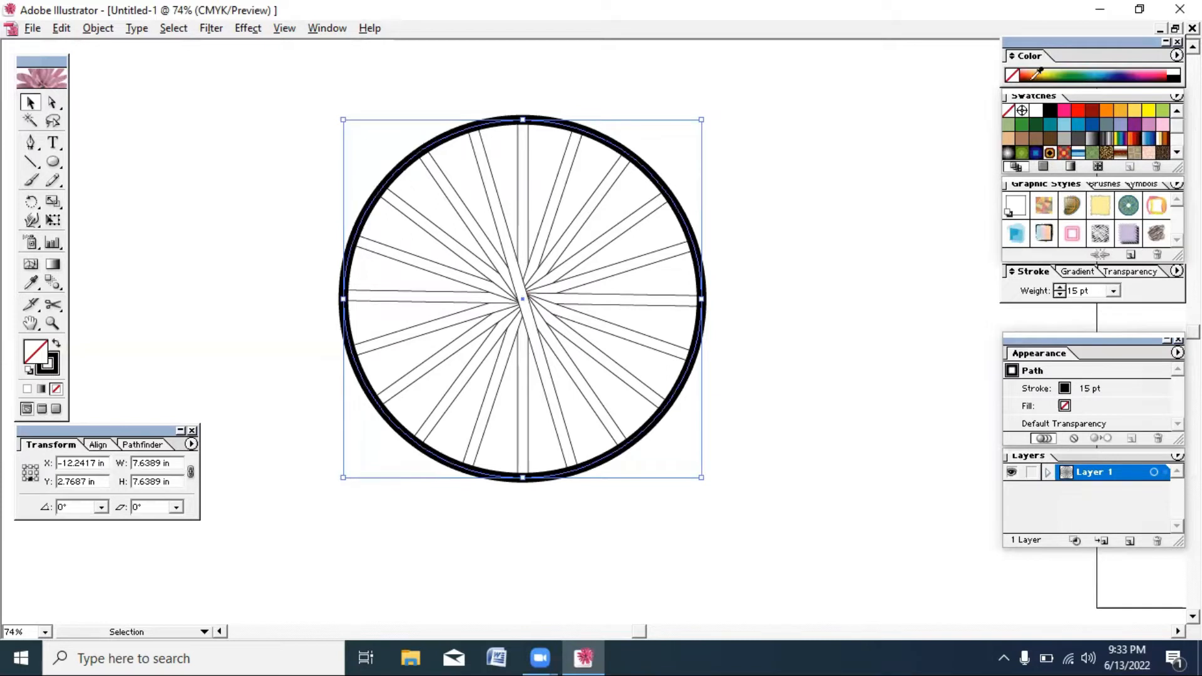
{"action": "left_click", "coordinate": [1109, 113]}
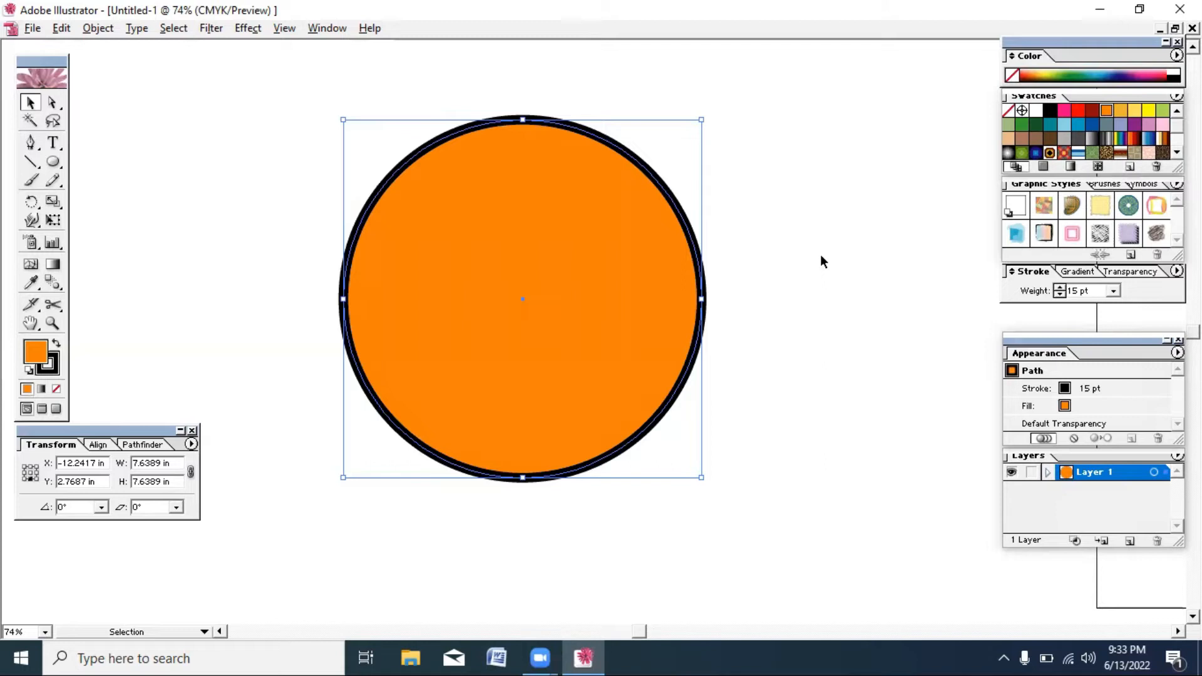
{"action": "key", "text": "slash"}
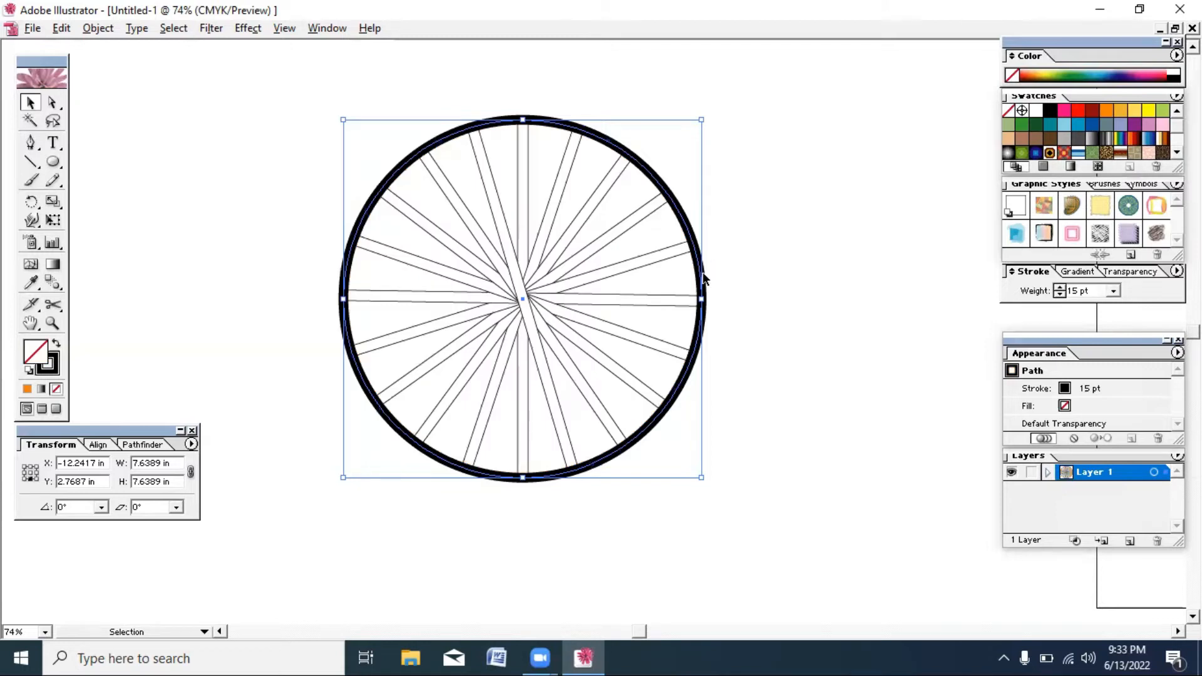
Try filling all the artwork with yellow-orange and Custard swatches, undo both fills, and deselect everything
{"action": "key", "text": "ctrl+a"}
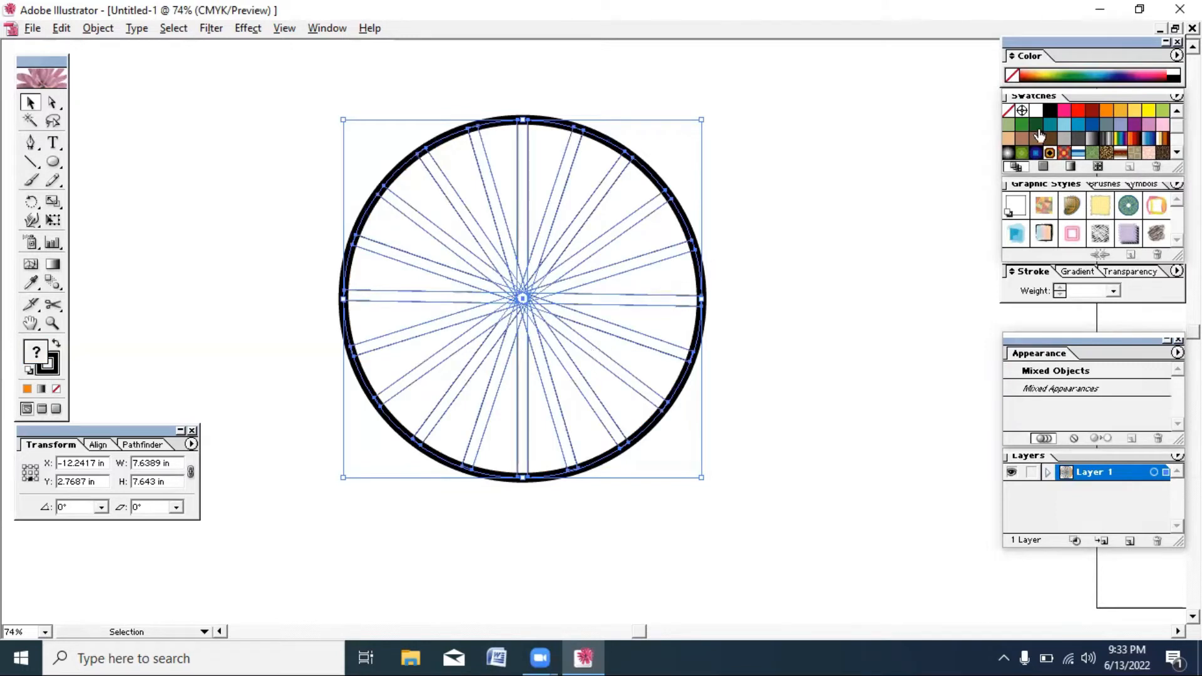
{"action": "left_click", "coordinate": [1122, 112]}
{"action": "left_click", "coordinate": [1137, 112]}
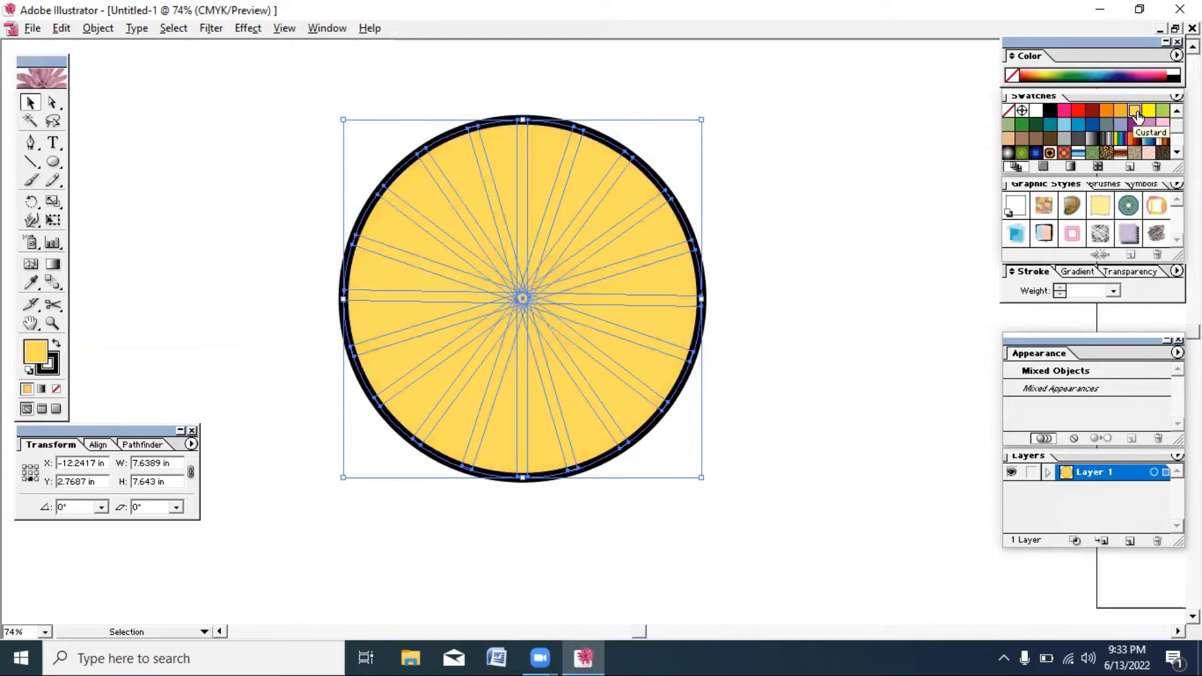
{"action": "left_click", "coordinate": [839, 183]}
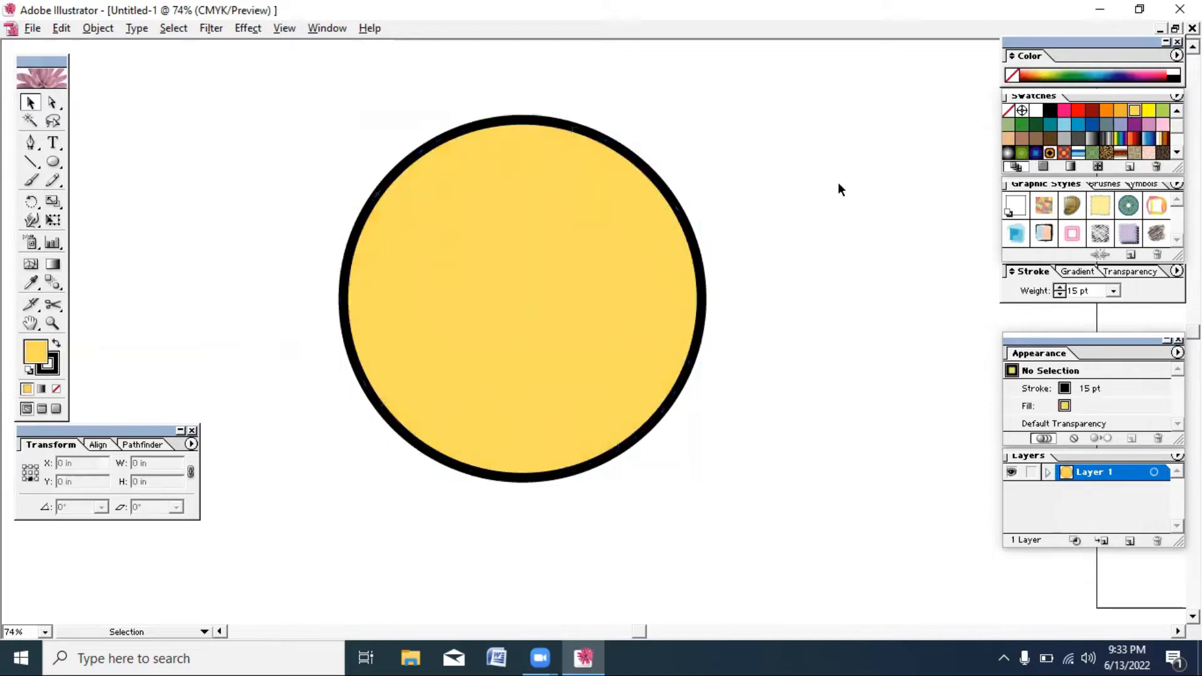
{"action": "key", "text": "ctrl+z"}
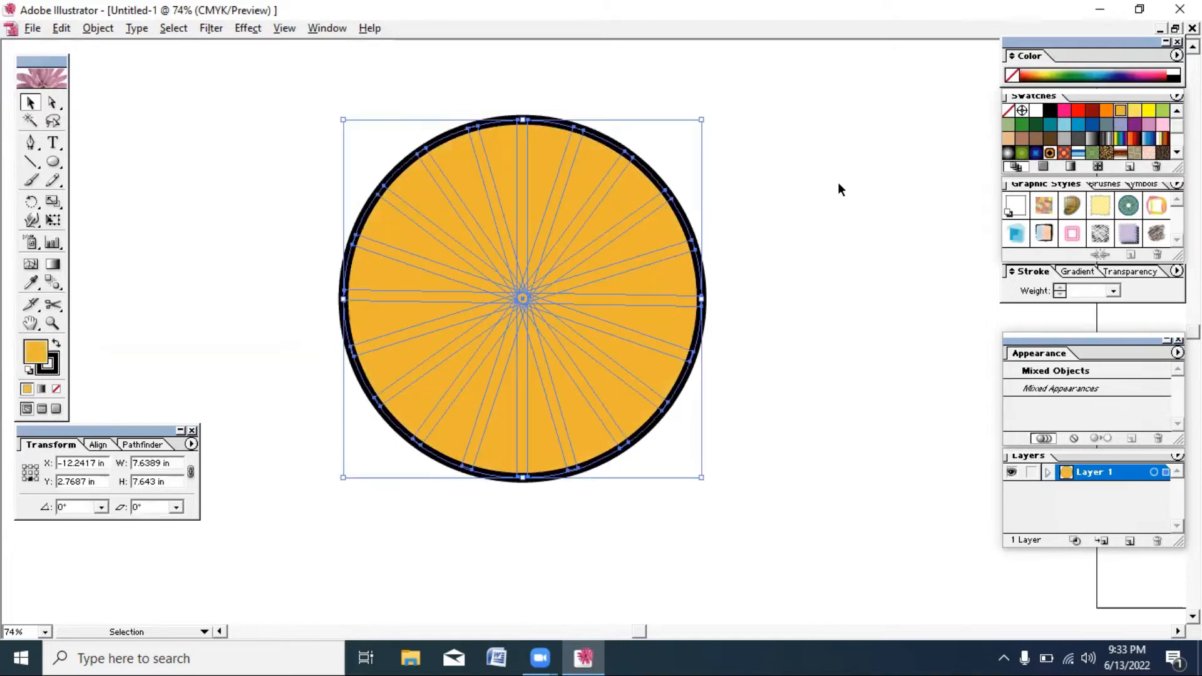
{"action": "key", "text": "ctrl+z"}
{"action": "left_click", "coordinate": [789, 196]}
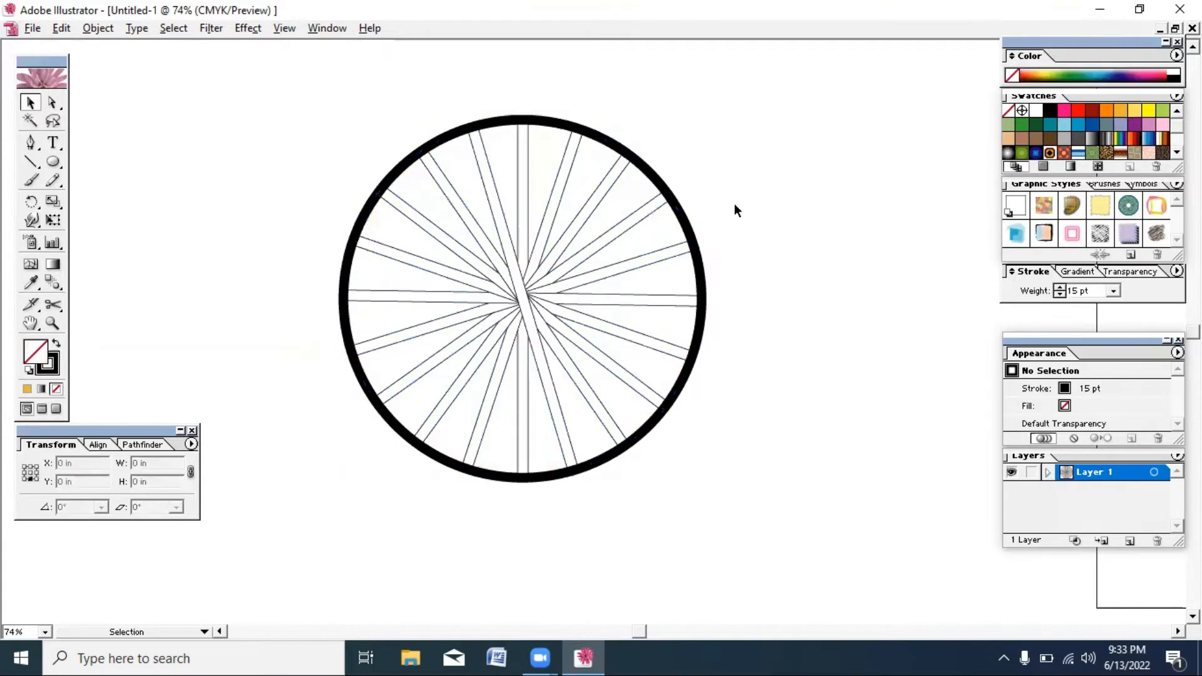
Move the outer circle down and left off the spokes, and fill the grouped spokes with the yellow-orange swatch
{"action": "left_click_drag", "start_coordinate": [688, 223], "coordinate": [623, 287]}
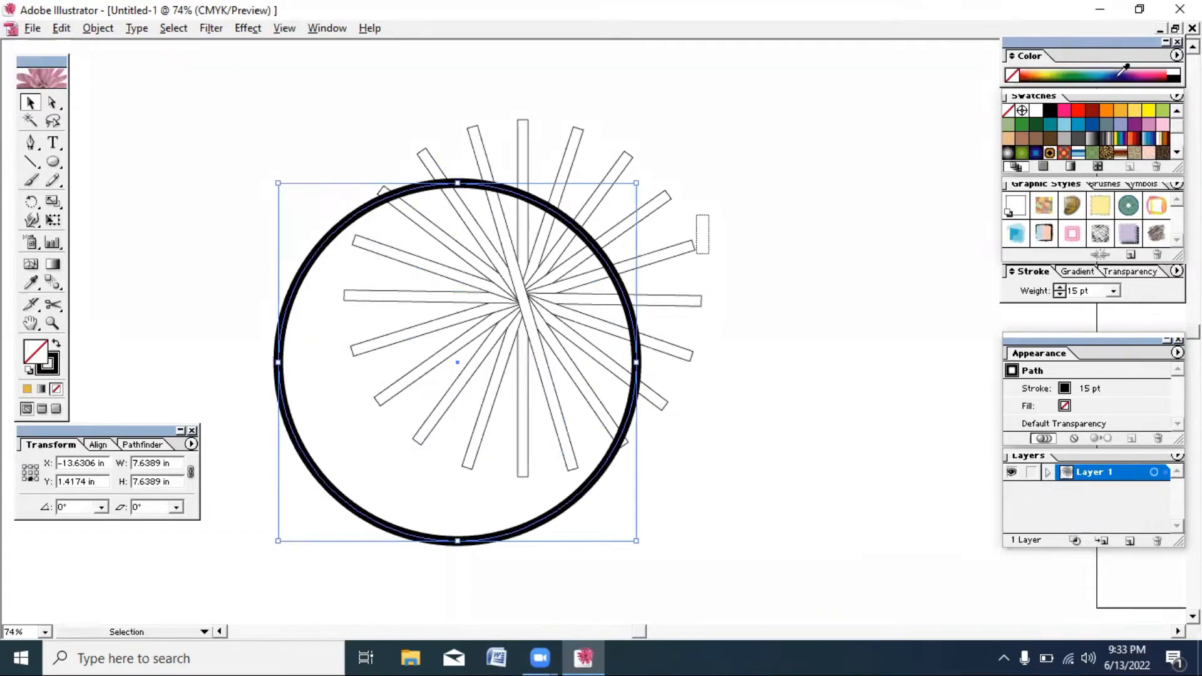
{"action": "left_click", "coordinate": [1121, 112]}
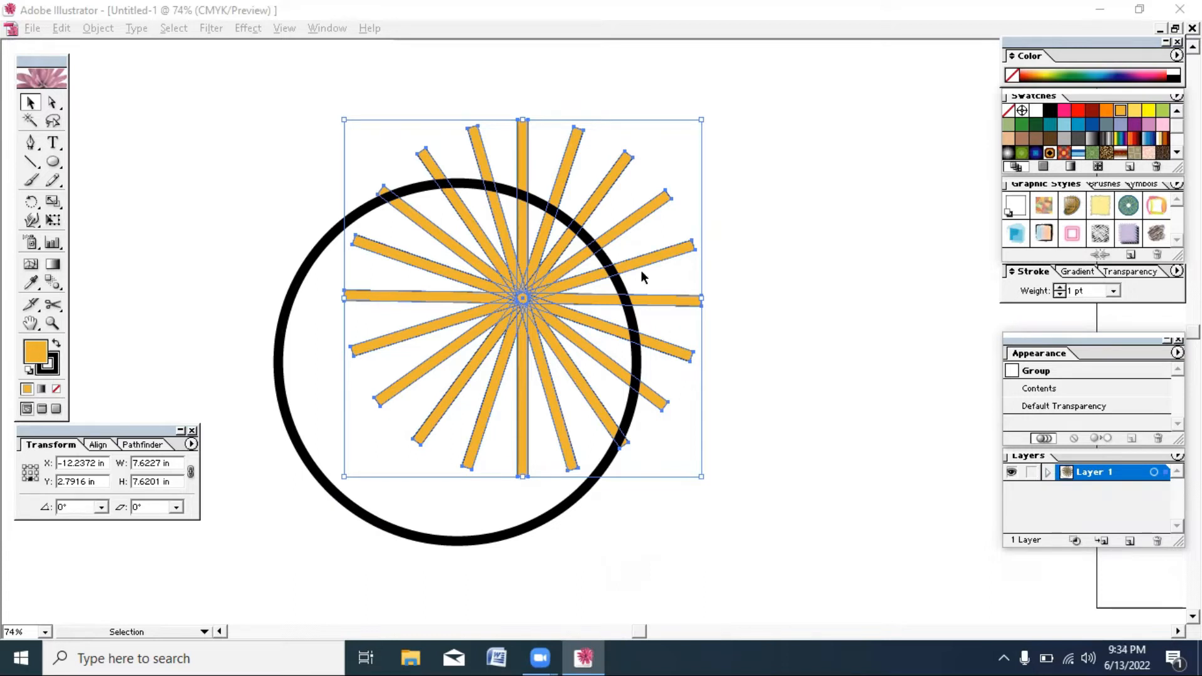
{"action": "left_click", "coordinate": [561, 558]}
Move the outer circle back over the spokes, group it with them as one wheel, and deselect
{"action": "mouse_move", "coordinate": [566, 501]}
{"action": "left_mouse_down"}
{"action": "mouse_move", "coordinate": [634, 431]}
{"action": "mouse_move", "coordinate": [628, 439]}
{"action": "left_mouse_up"}
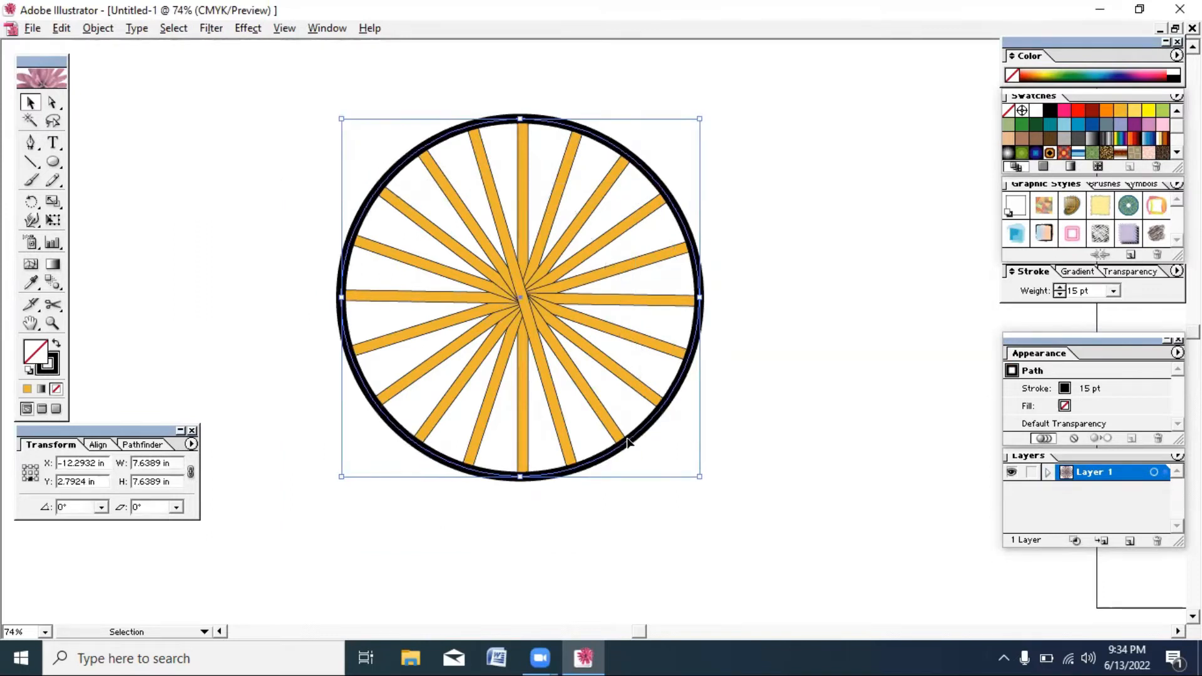
{"action": "left_click", "coordinate": [777, 449]}
{"action": "left_click_drag", "start_coordinate": [776, 448], "coordinate": [445, 254]}
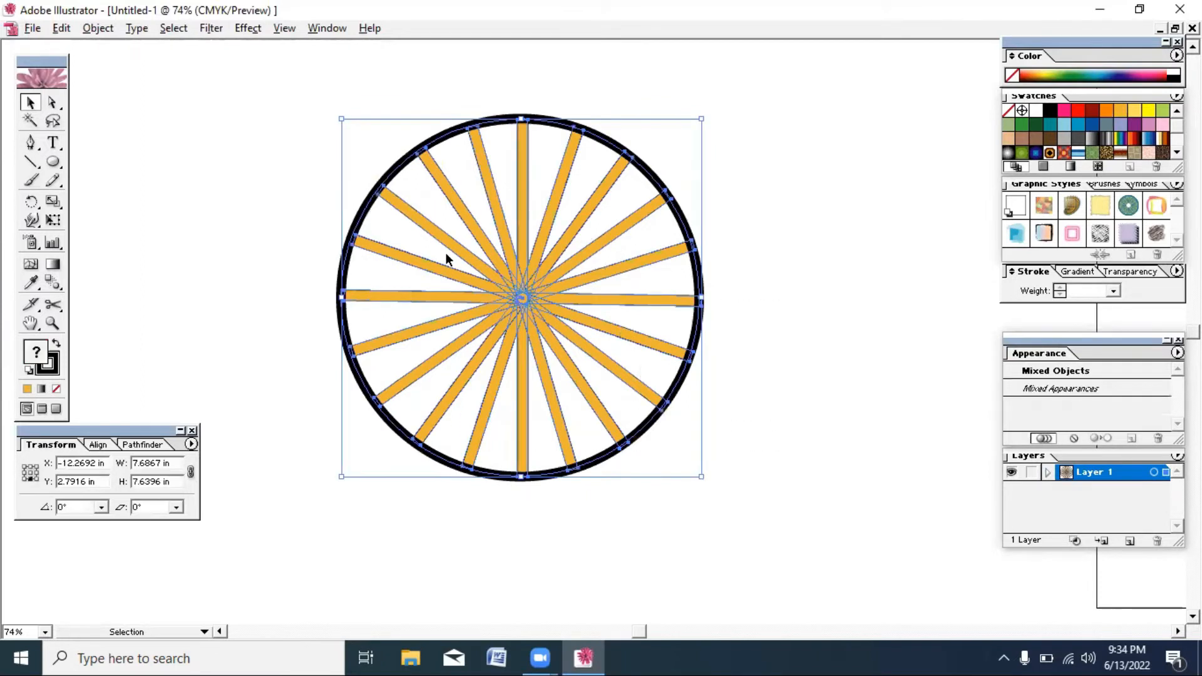
{"action": "right_click", "coordinate": [445, 253]}
{"action": "left_click", "coordinate": [476, 305]}
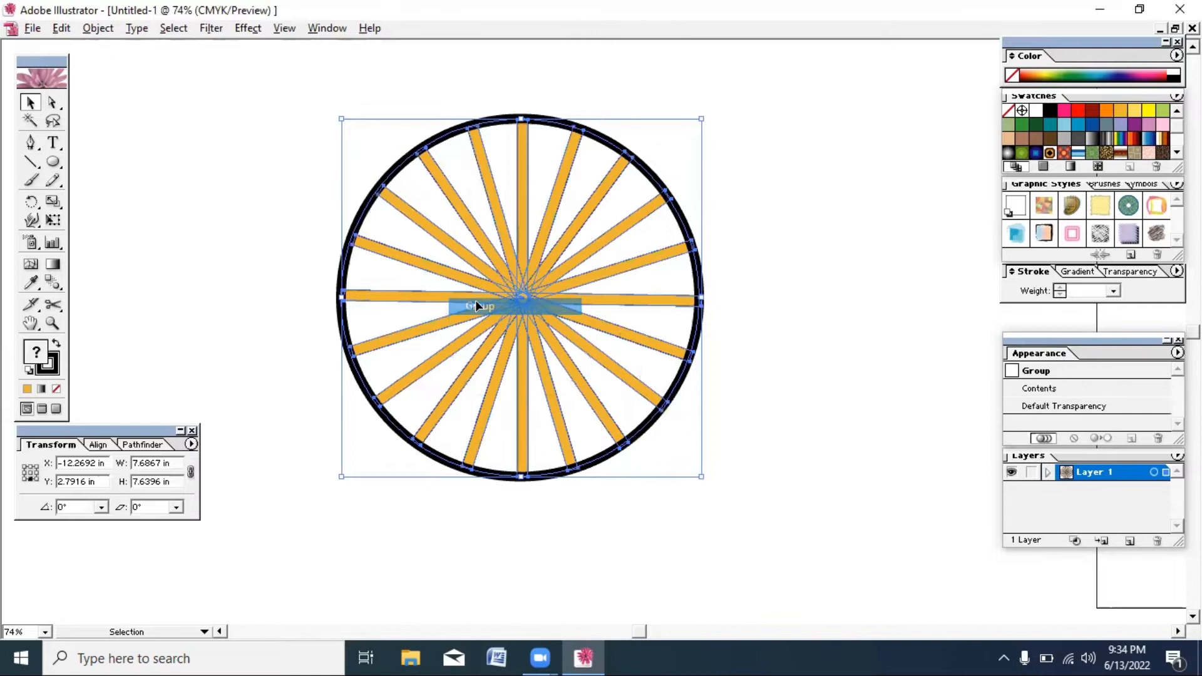
{"action": "left_click", "coordinate": [815, 160]}
Move the grouped wheel up and left, try a duplicate below and to the right of it, and undo the duplicate
{"action": "key", "text": "ctrl+minus"}
{"action": "key", "text": "ctrl+minus"}
{"action": "key", "text": "ctrl+minus"}
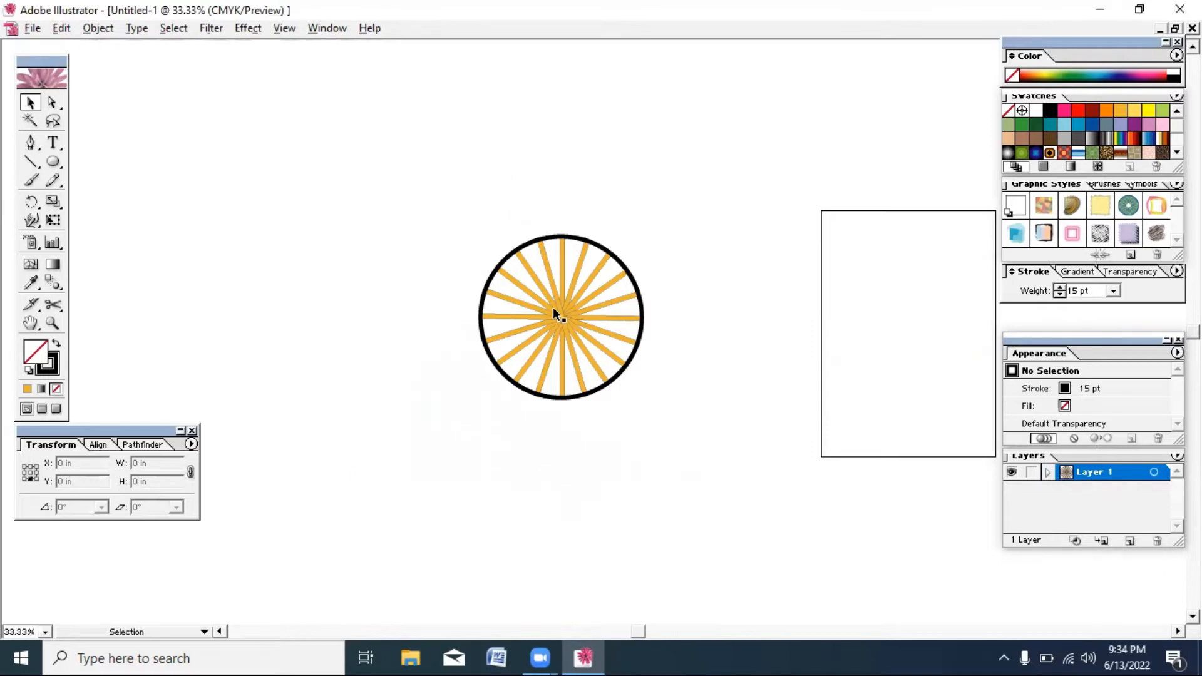
{"action": "left_click_drag", "start_coordinate": [629, 268], "coordinate": [531, 380]}
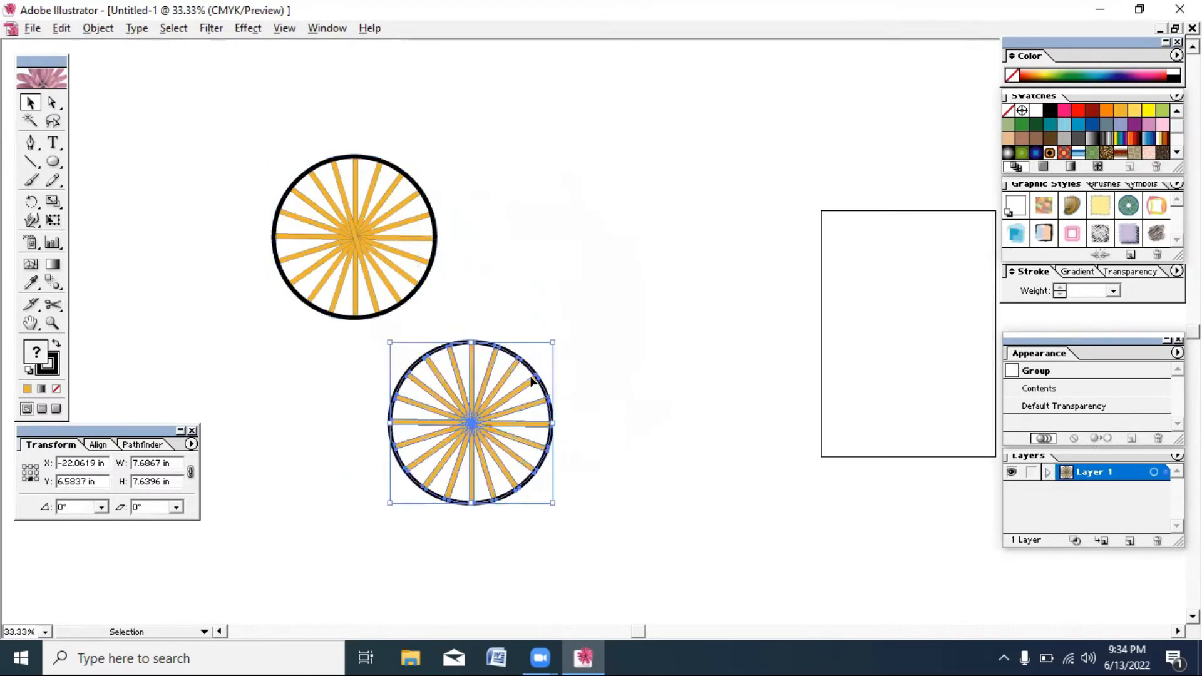
{"action": "left_click", "coordinate": [543, 239]}
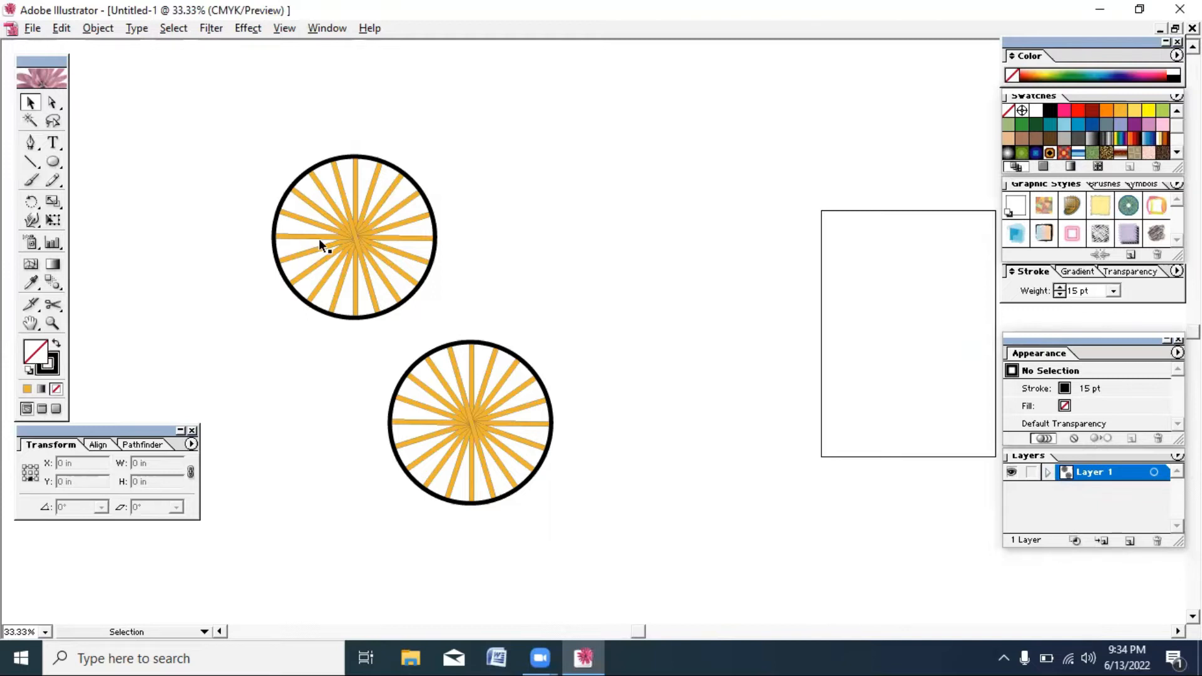
{"action": "key", "text": "ctrl+z"}
{"action": "key", "text": "ctrl+z"}
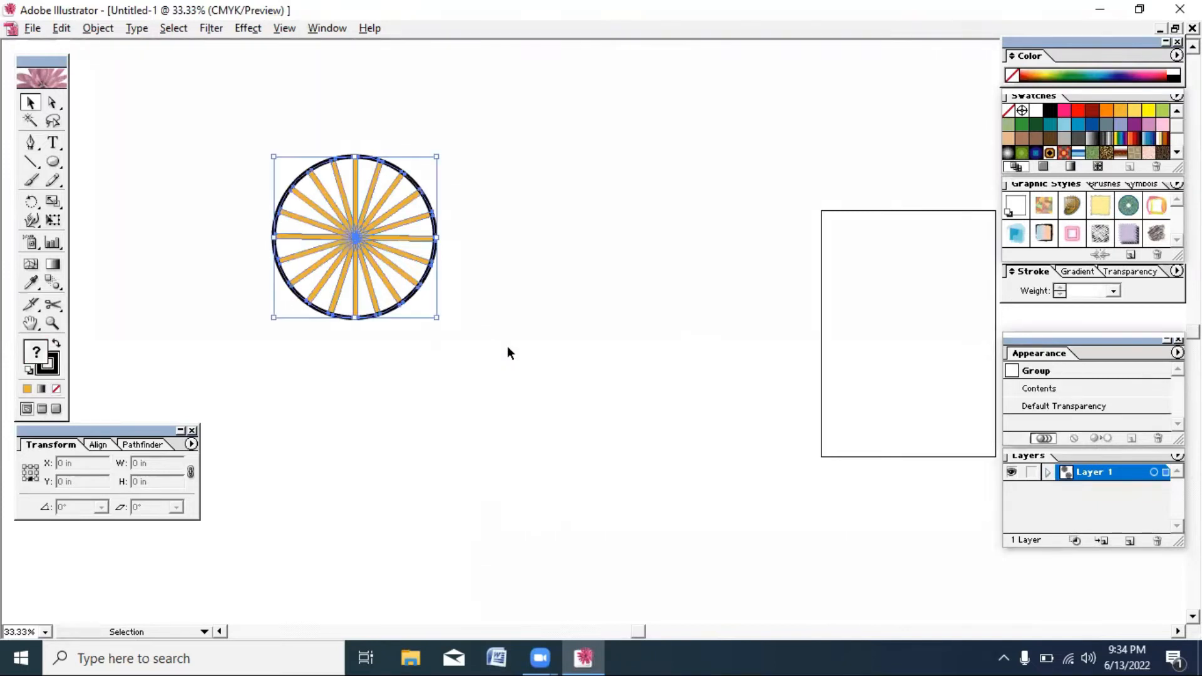
Draw a circle about 1.52 in in diameter to the right of the wheel, using the default white fill and 1 pt black stroke
{"action": "key", "text": "ctrl+space"}
{"action": "left_click", "coordinate": [507, 349]}
{"action": "left_click", "coordinate": [507, 349]}
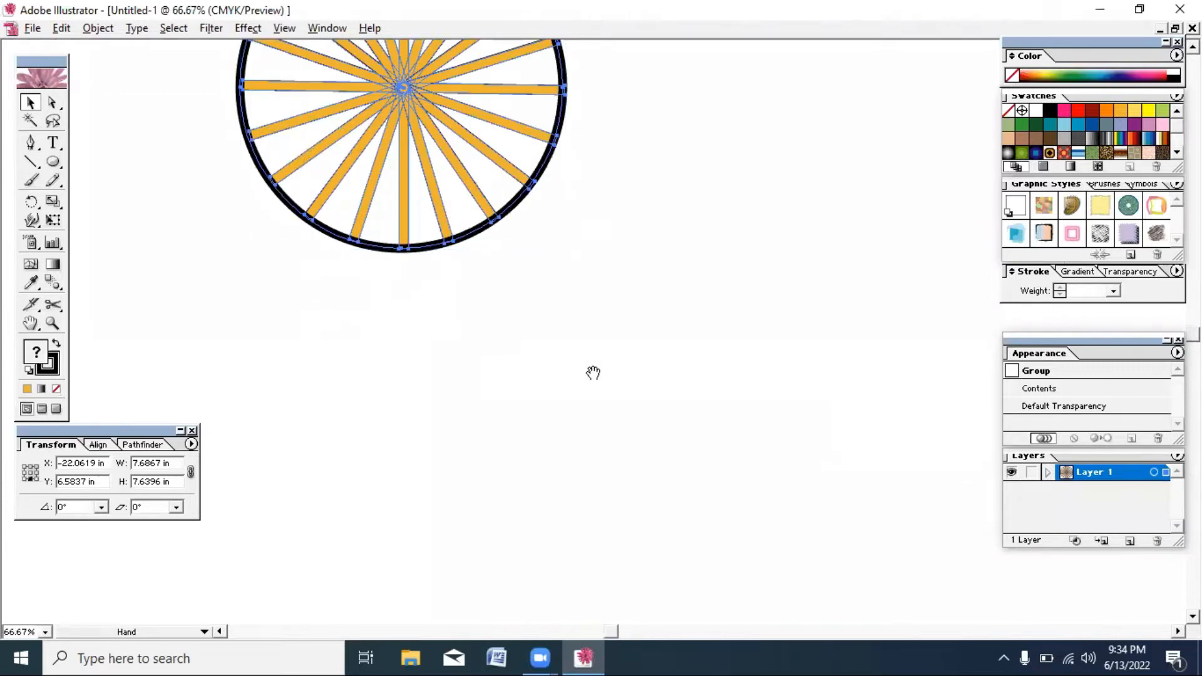
{"action": "key", "text": "space"}
{"action": "left_click_drag", "start_coordinate": [647, 82], "coordinate": [667, 252]}
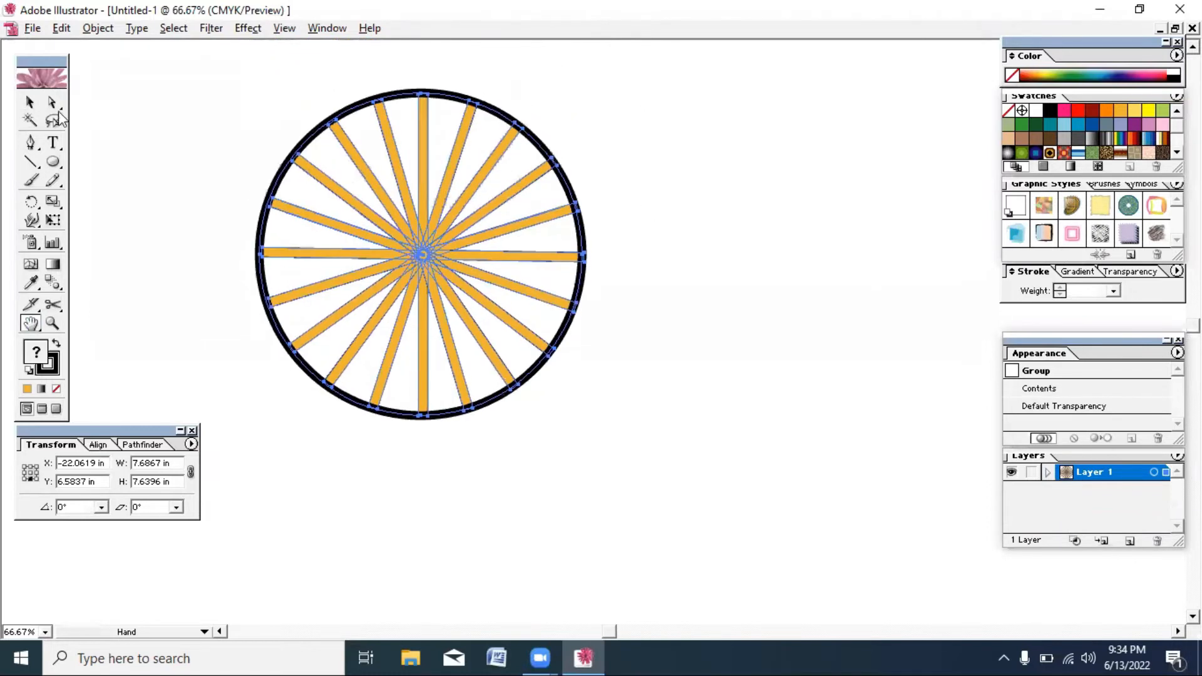
{"action": "left_click", "coordinate": [671, 209]}
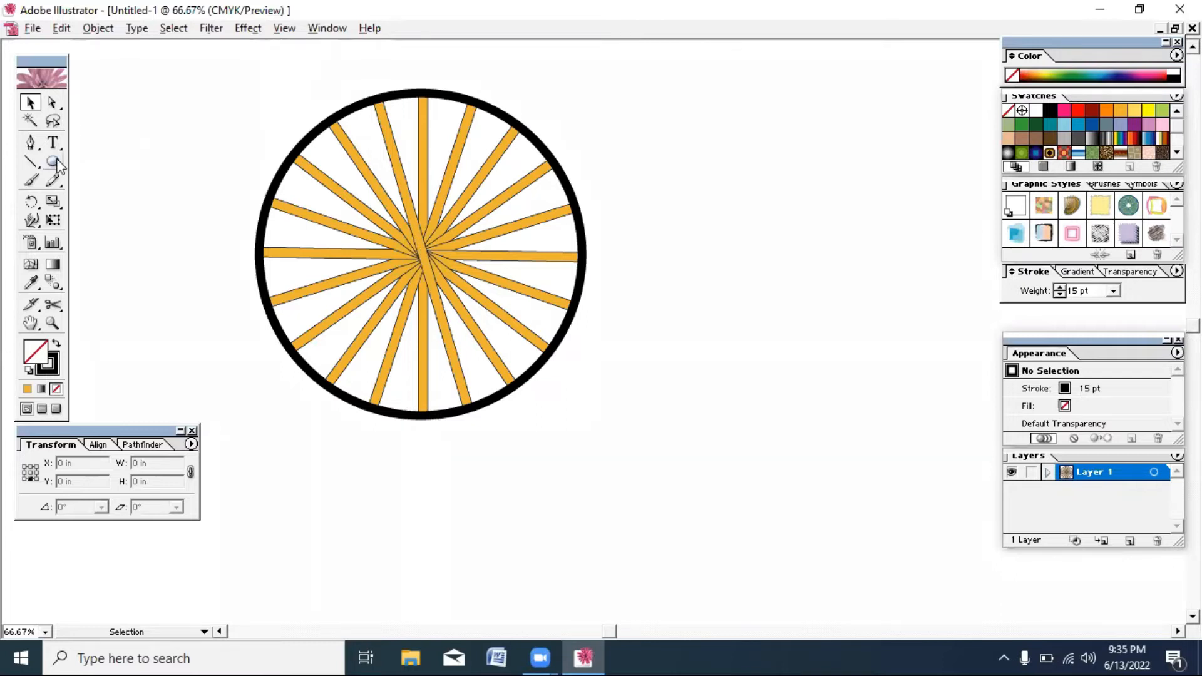
{"action": "mouse_move", "coordinate": [54, 164]}
{"action": "left_mouse_down"}
{"action": "mouse_move", "coordinate": [104, 175]}
{"action": "mouse_move", "coordinate": [114, 165]}
{"action": "left_mouse_up"}
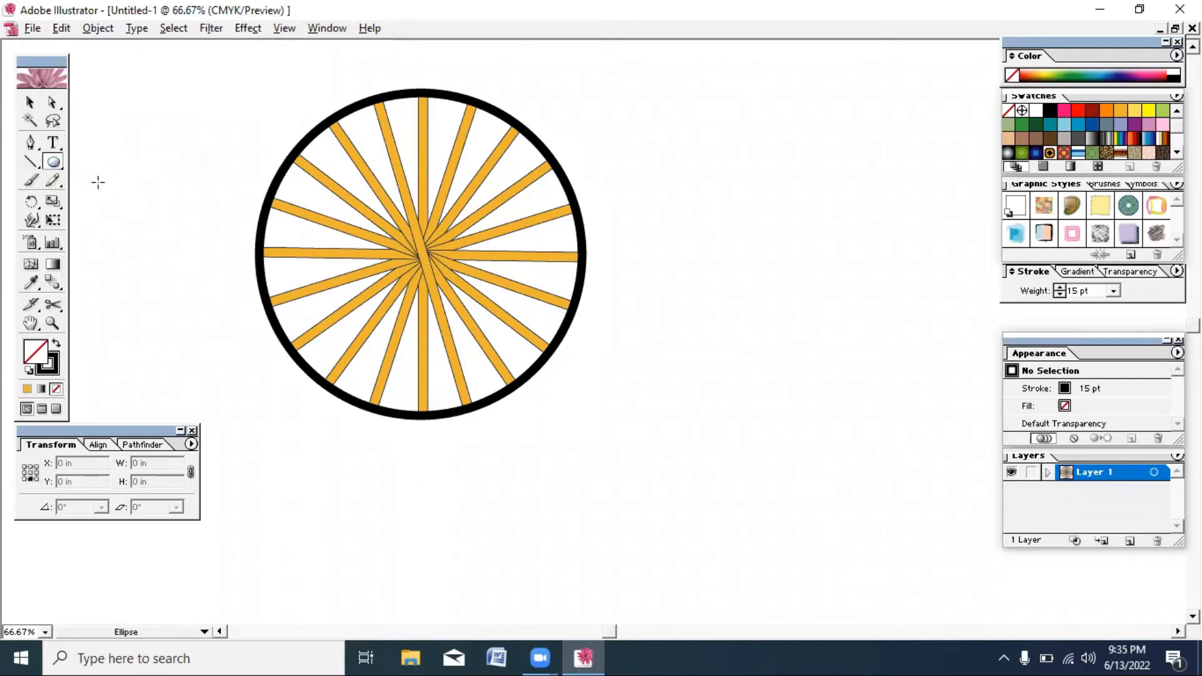
{"action": "left_click", "coordinate": [29, 372]}
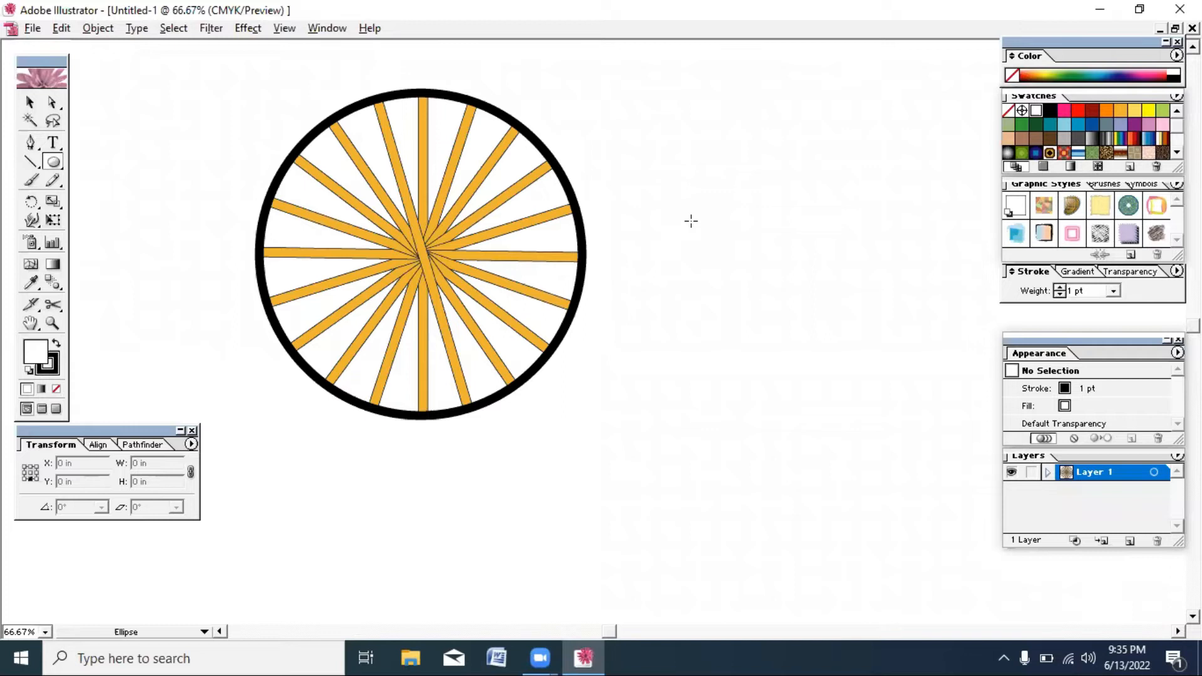
{"action": "left_click_drag", "start_coordinate": [692, 220], "coordinate": [755, 261]}
Fill the small circle with the Custard swatch and move it slightly up and to the right
{"action": "left_click", "coordinate": [29, 102]}
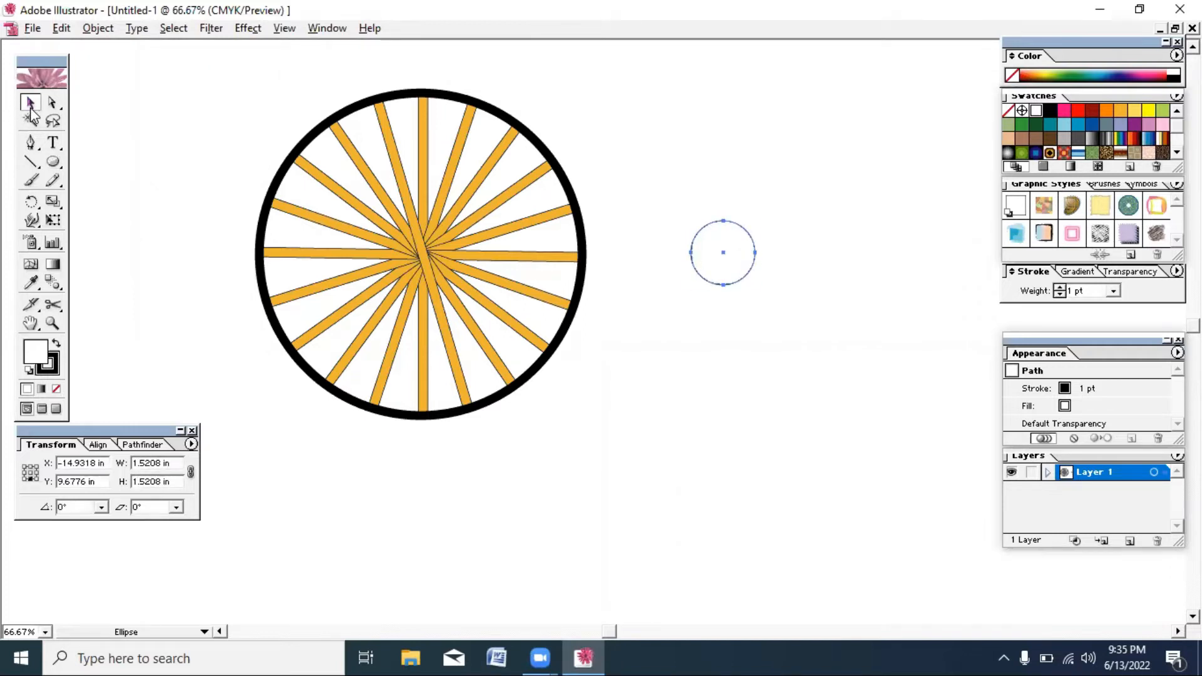
{"action": "left_click", "coordinate": [1134, 113]}
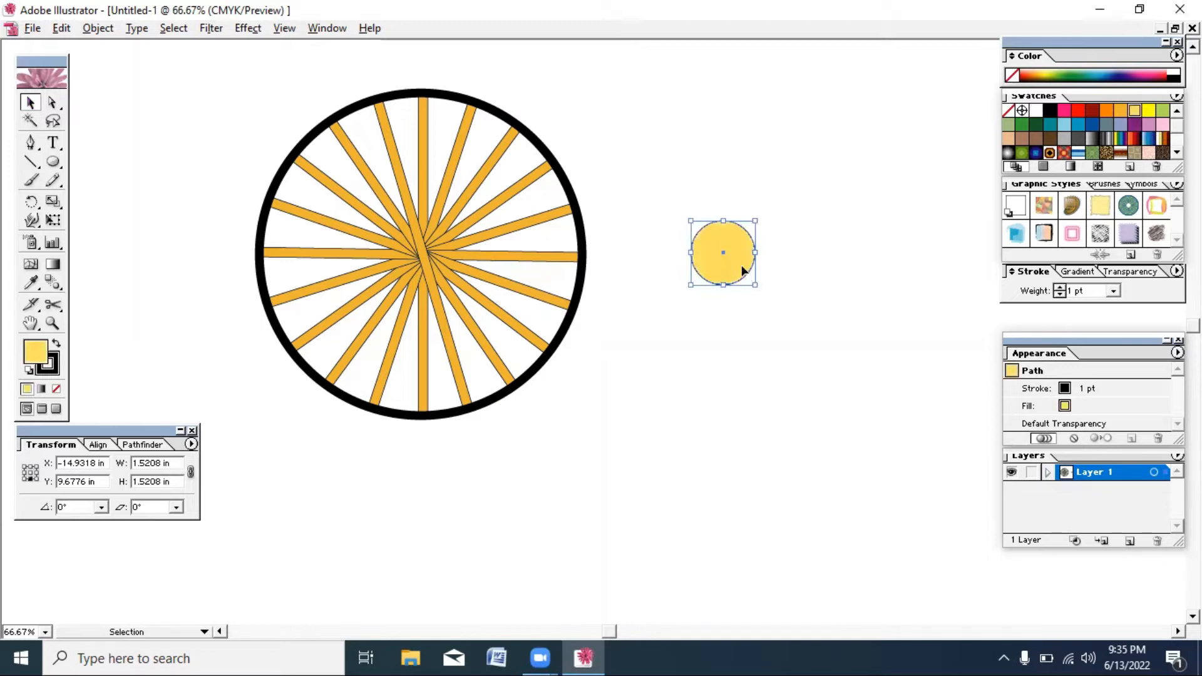
{"action": "left_click_drag", "start_coordinate": [714, 275], "coordinate": [769, 252]}
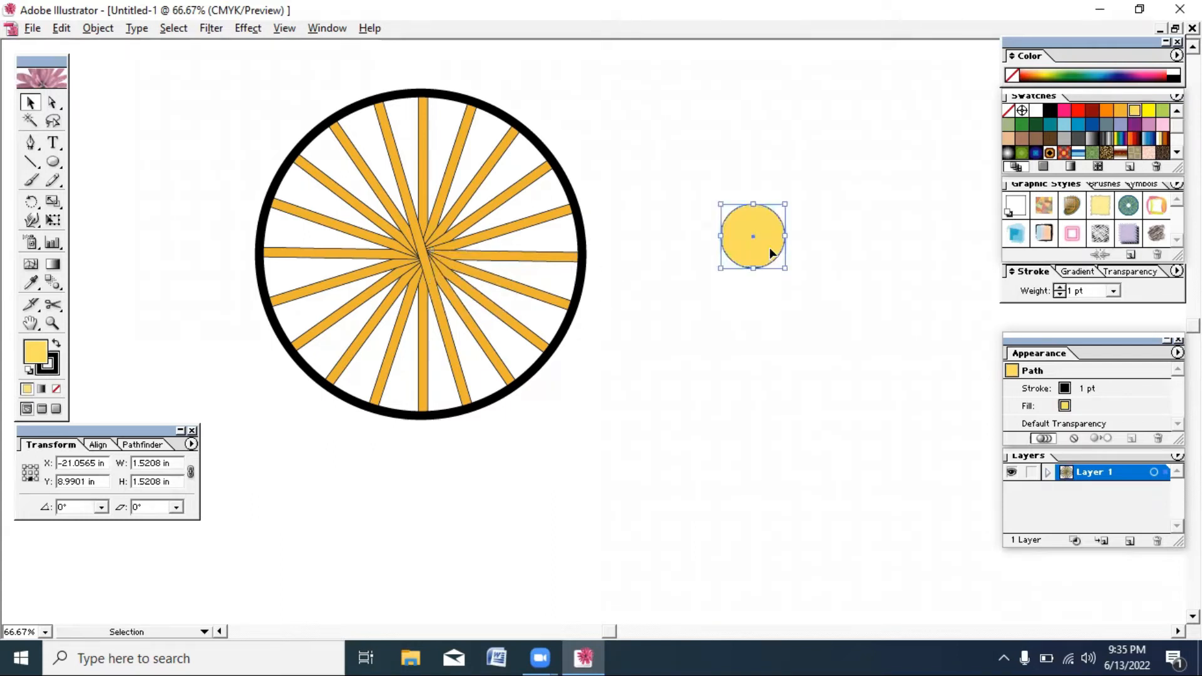
Fill the small circle with the spokes' yellow-orange and center it on the wheel as a hub about 1.65 in across
{"action": "left_click", "coordinate": [1121, 113]}
{"action": "left_click_drag", "start_coordinate": [744, 252], "coordinate": [412, 267]}
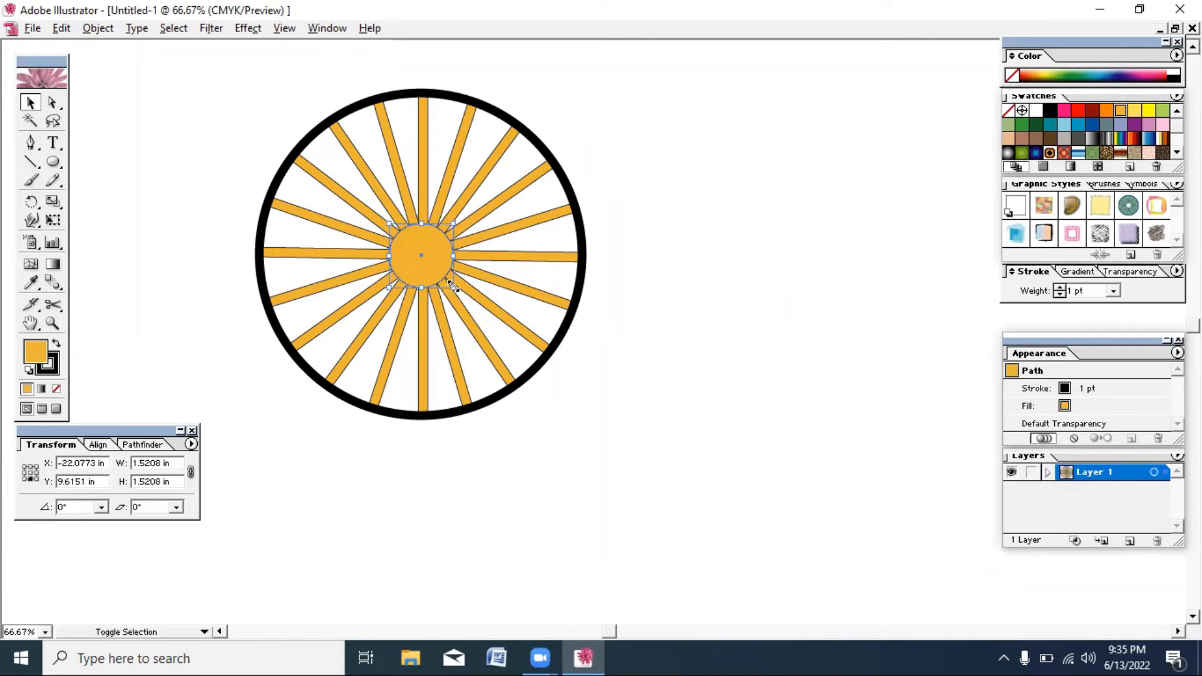
{"action": "left_click_drag", "start_coordinate": [454, 286], "coordinate": [457, 290]}
{"action": "key", "text": "Right"}
{"action": "key", "text": "Down"}
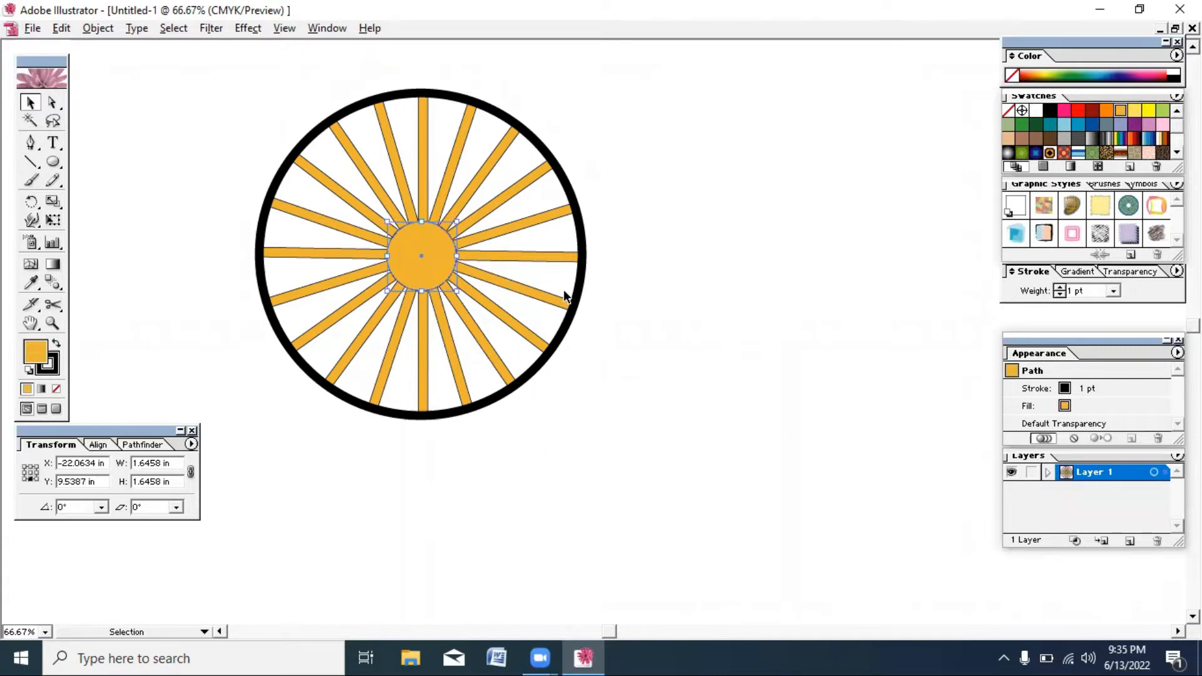
{"action": "left_click", "coordinate": [606, 314]}
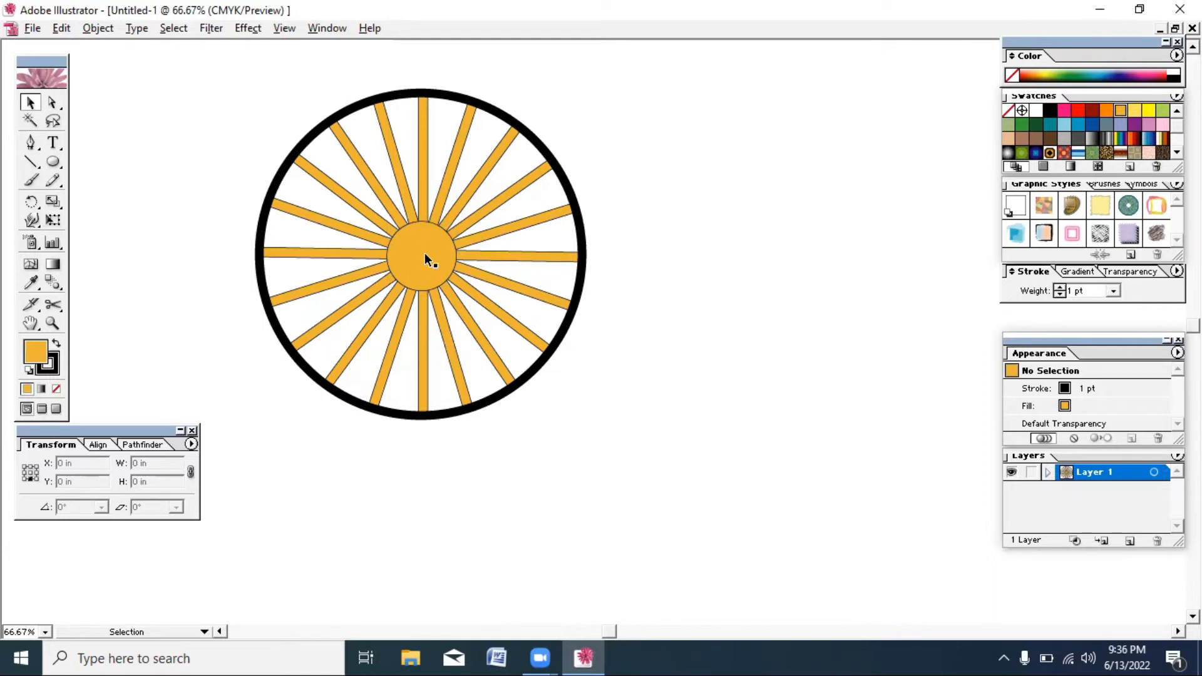
Remove the black stroke from the hub circle, leaving only its yellow-orange fill, and deselect it
{"action": "left_click", "coordinate": [422, 259]}
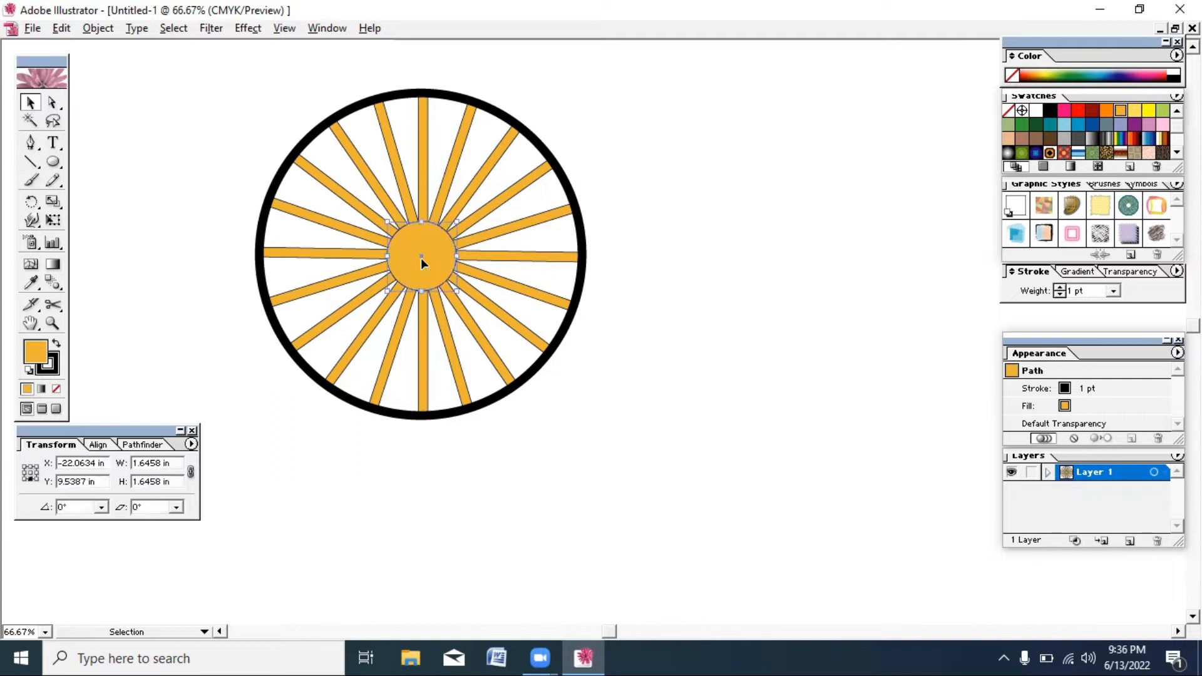
{"action": "left_click", "coordinate": [55, 369]}
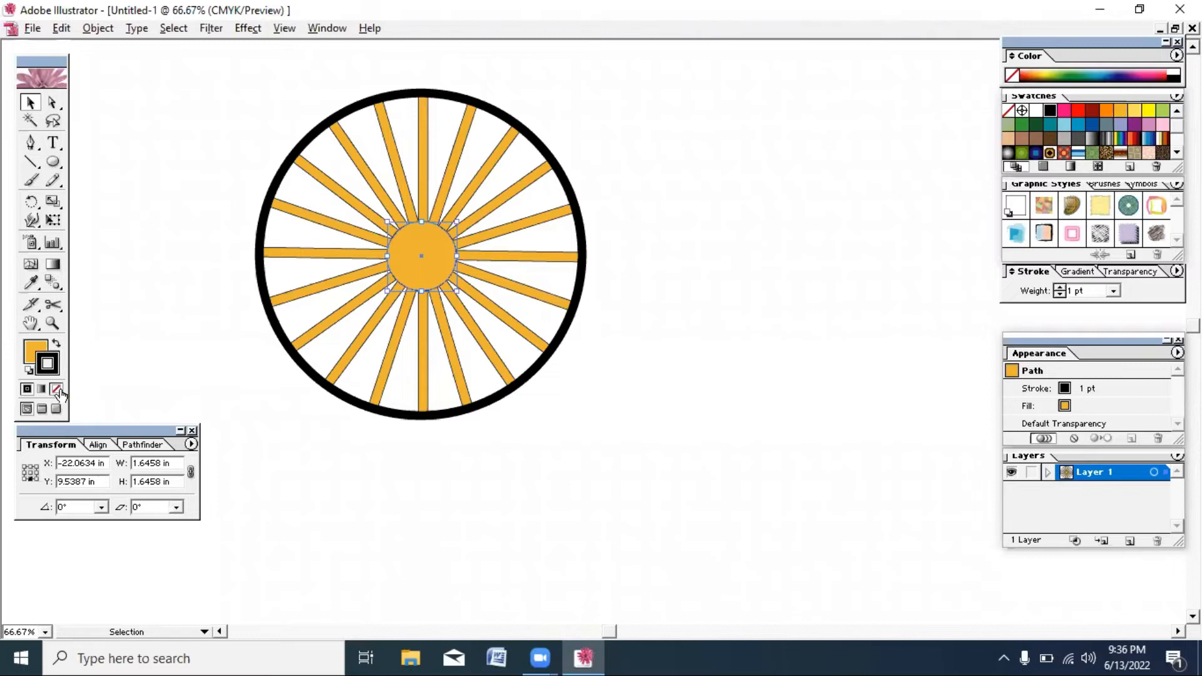
{"action": "left_click", "coordinate": [55, 389]}
{"action": "left_click", "coordinate": [102, 357]}
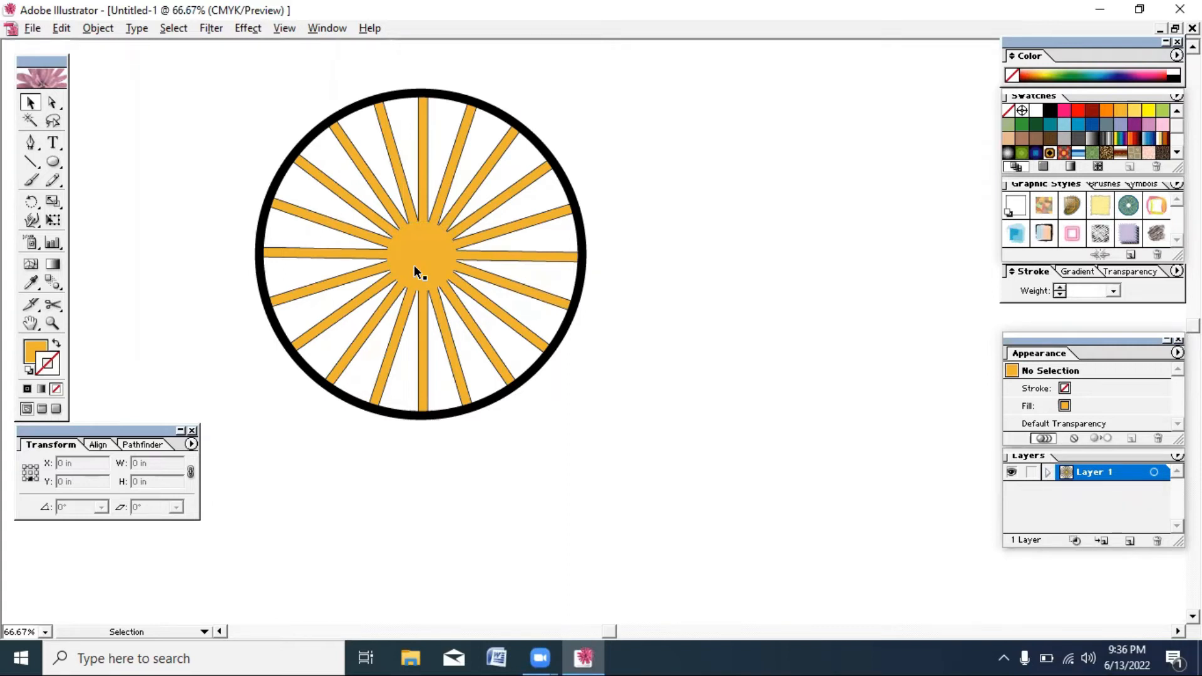
{"action": "left_click", "coordinate": [421, 251]}
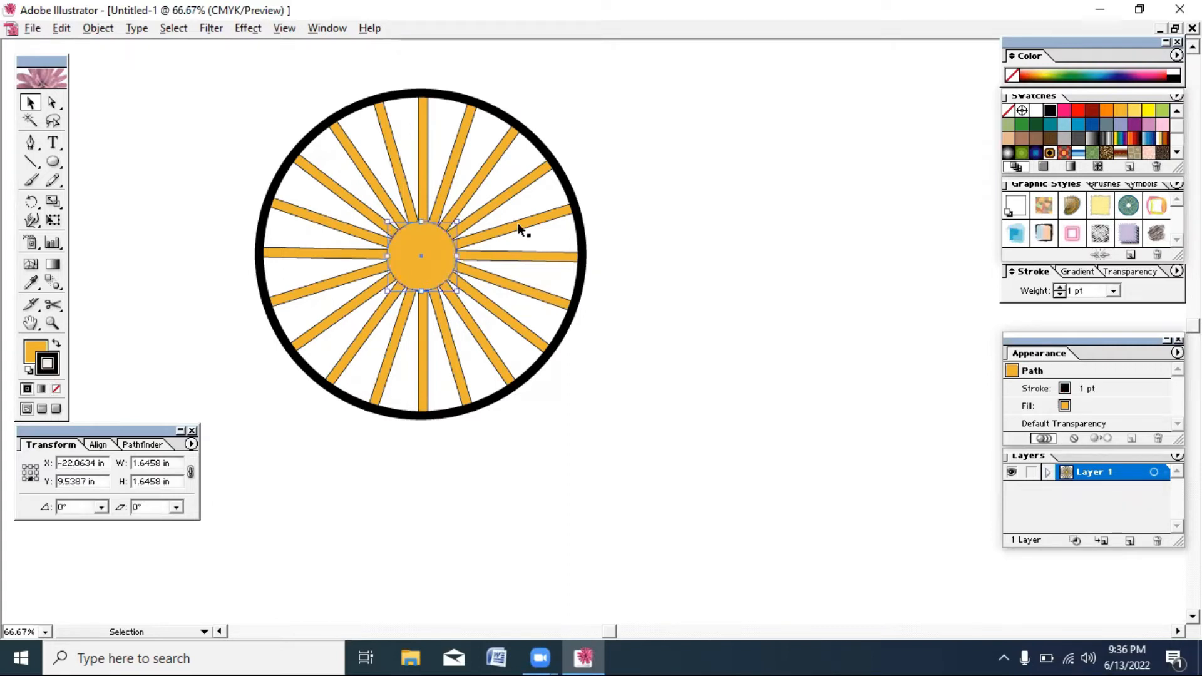
{"action": "left_click", "coordinate": [789, 260]}
{"action": "left_click", "coordinate": [427, 260]}
{"action": "key", "text": "slash"}
{"action": "left_click", "coordinate": [798, 300]}
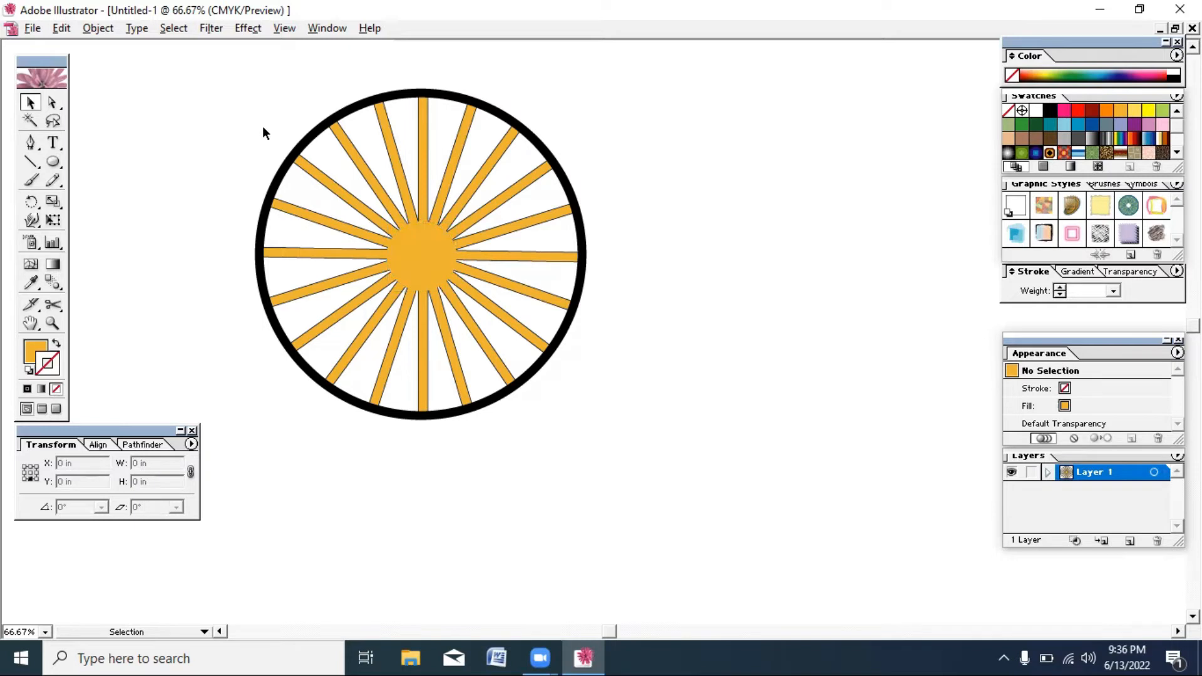
Select the rim, spokes and hub circle together and group them as one wheel
{"action": "left_click_drag", "start_coordinate": [262, 127], "coordinate": [555, 318]}
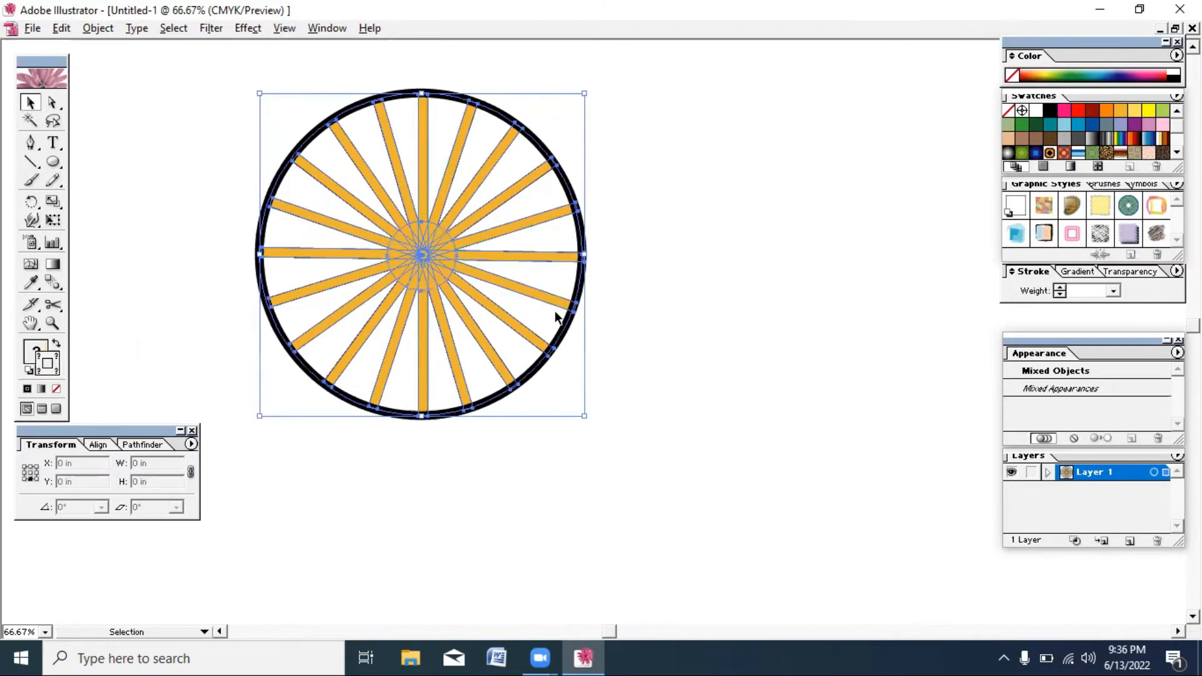
{"action": "right_click", "coordinate": [418, 273]}
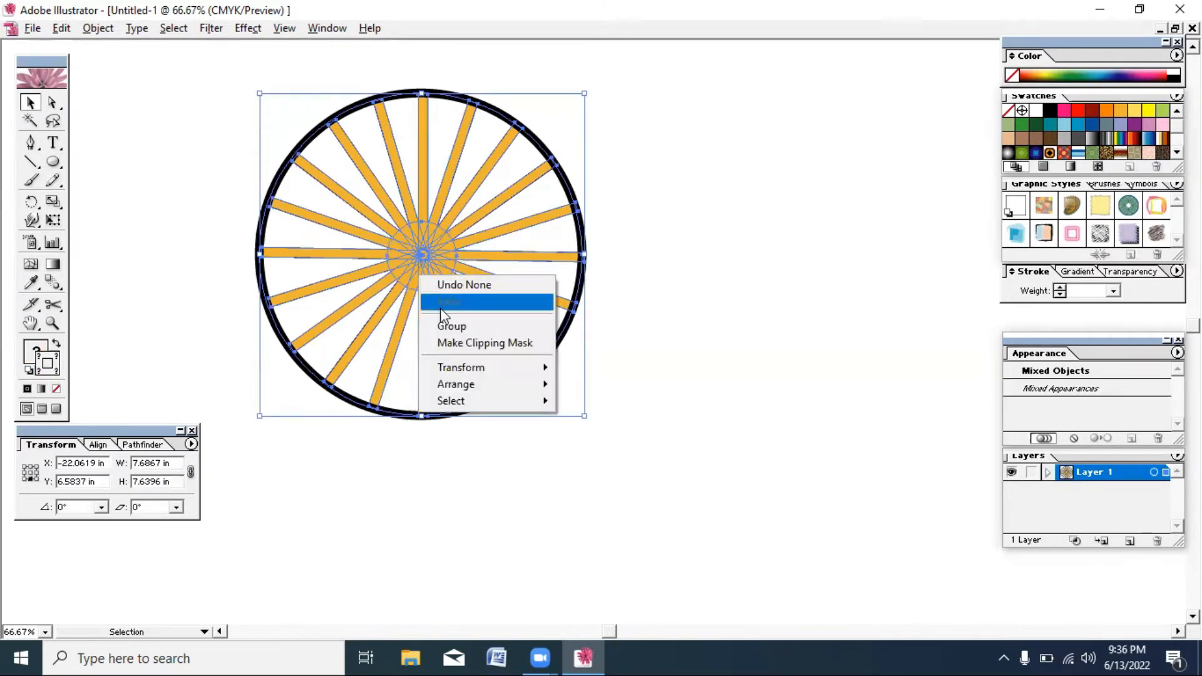
{"action": "left_click", "coordinate": [448, 323]}
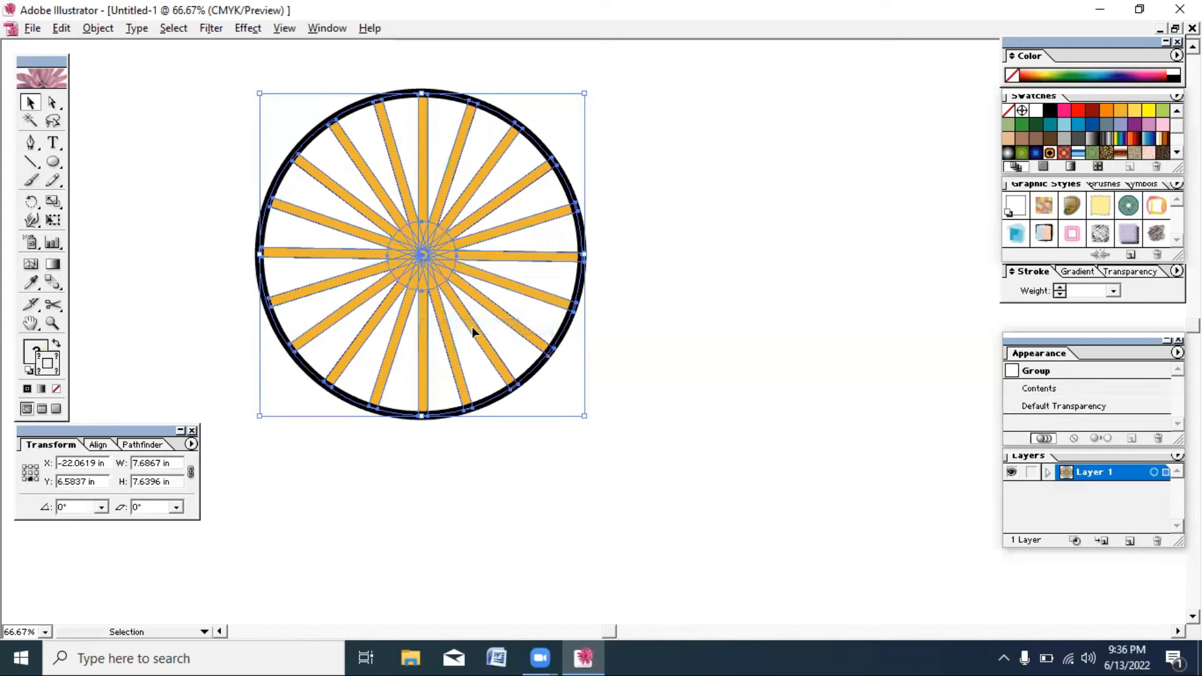
Duplicate the grouped wheel below and to the right of the original, and deselect the copy
{"action": "key", "text": "ctrl+minus"}
{"action": "key", "text": "ctrl+minus"}
{"action": "left_click_drag", "start_coordinate": [473, 327], "coordinate": [596, 490]}
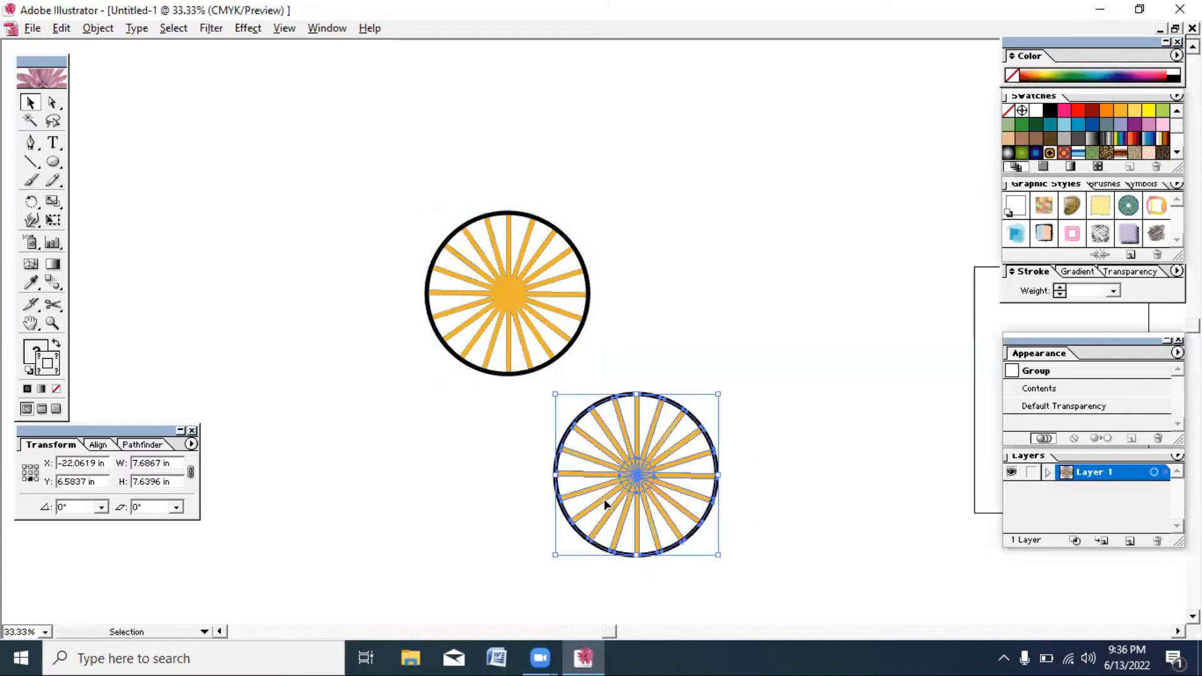
{"action": "left_click", "coordinate": [511, 460]}
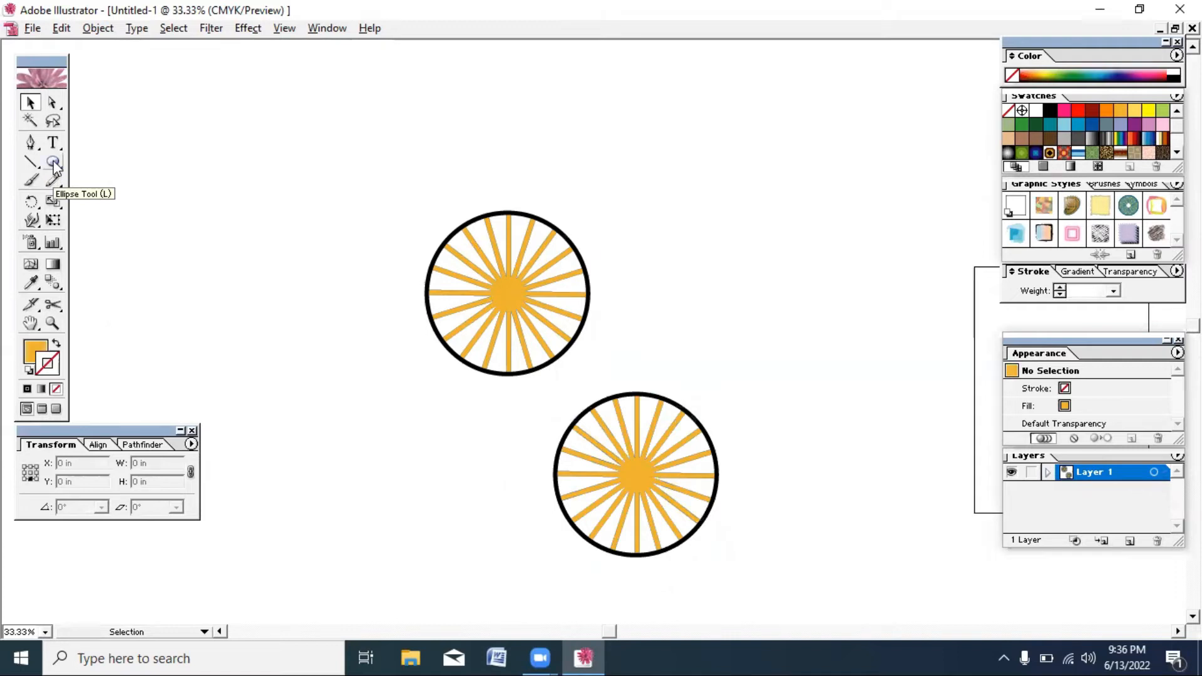
Draw a thin vertical rectangle about 0.5 by 17.67 in to the left of the wheels, with yellow-orange fill and no stroke
{"action": "left_click_drag", "start_coordinate": [54, 166], "coordinate": [74, 164]}
{"action": "left_click_drag", "start_coordinate": [167, 201], "coordinate": [177, 575]}
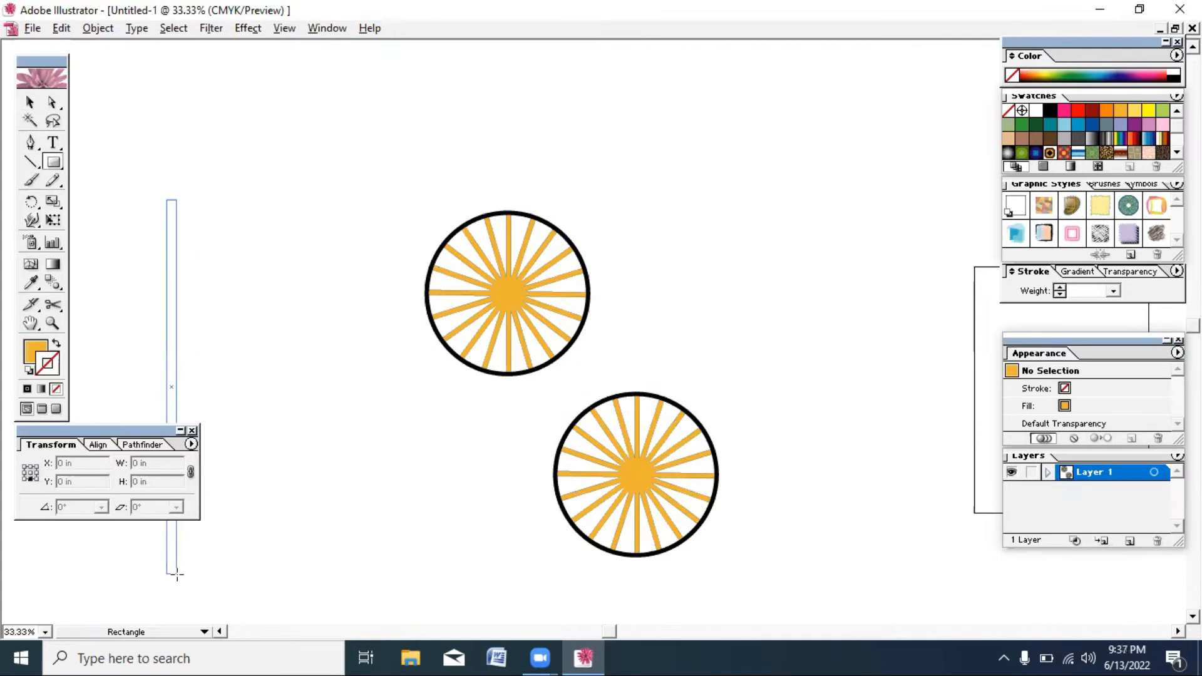
{"action": "left_click_drag", "start_coordinate": [177, 575], "coordinate": [177, 575]}
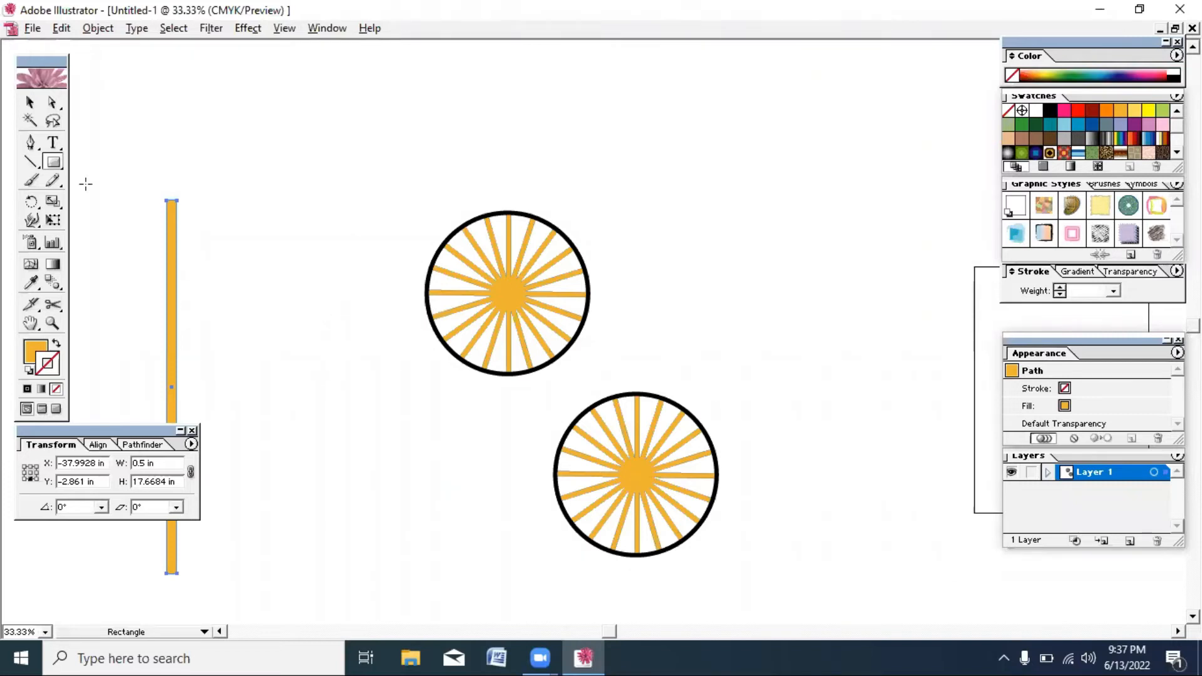
Move the long vertical bar to open space a short distance left of the two wheels
{"action": "left_click", "coordinate": [30, 102]}
{"action": "left_click_drag", "start_coordinate": [174, 250], "coordinate": [348, 225]}
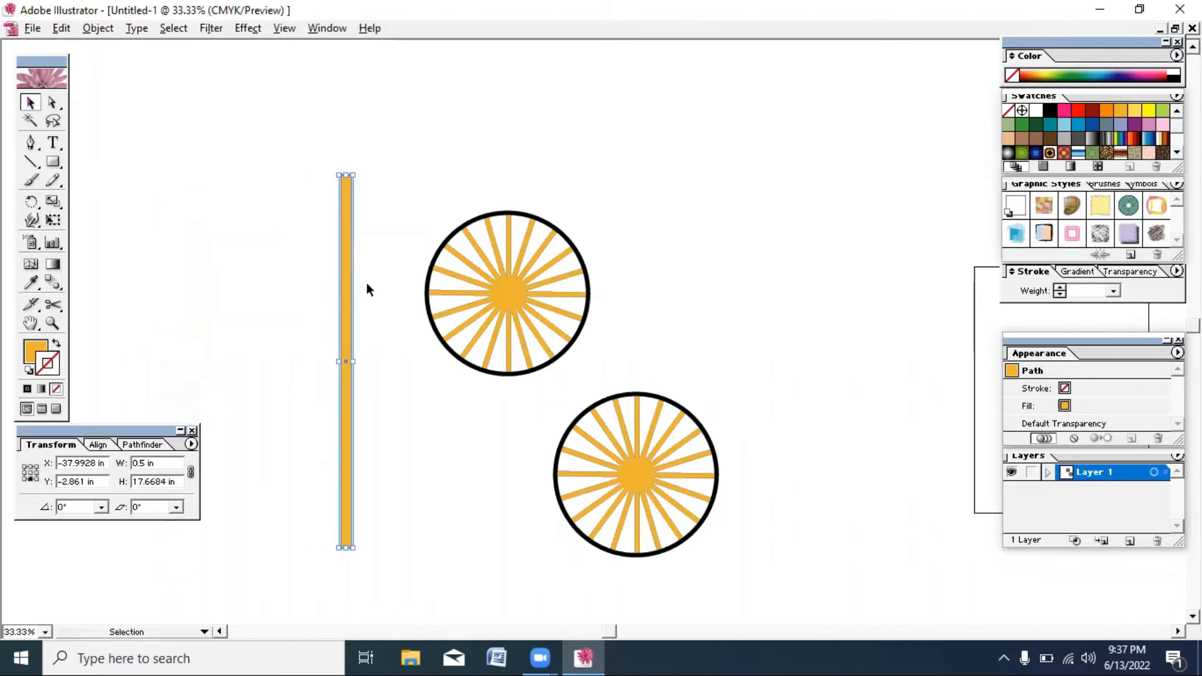
{"action": "key", "text": "ctrl+space"}
{"action": "left_click", "coordinate": [366, 362], "text": "ctrl"}
{"action": "left_click", "coordinate": [365, 362], "text": "ctrl"}
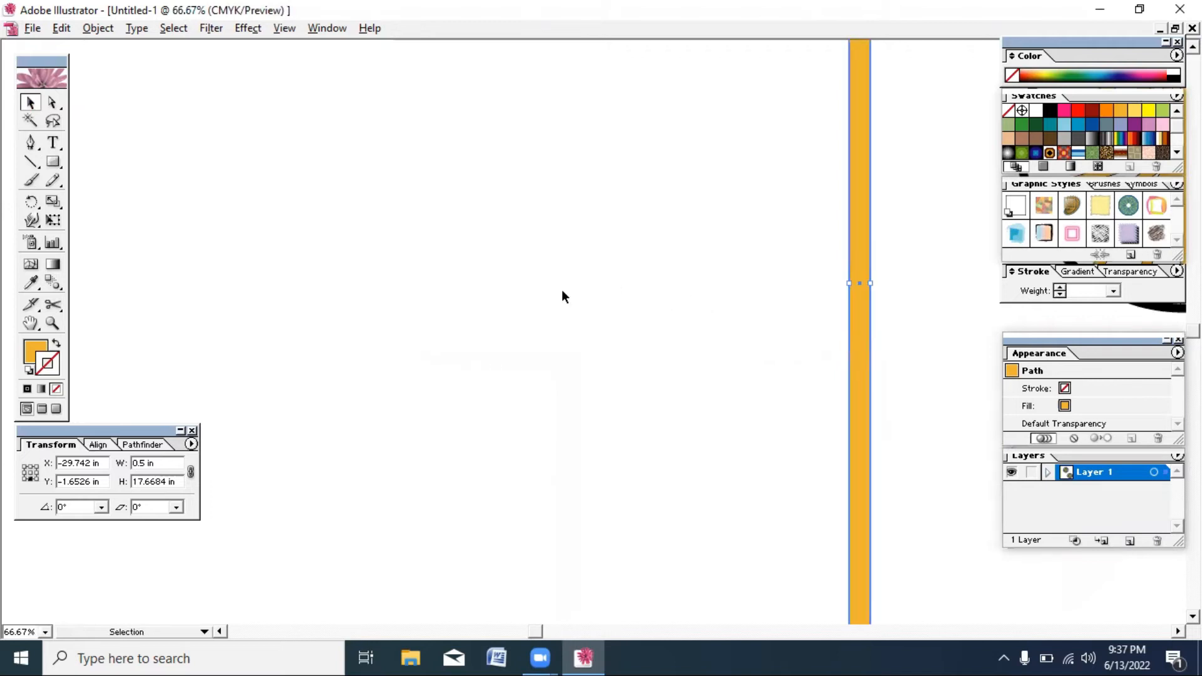
{"action": "key", "text": "ctrl+minus"}
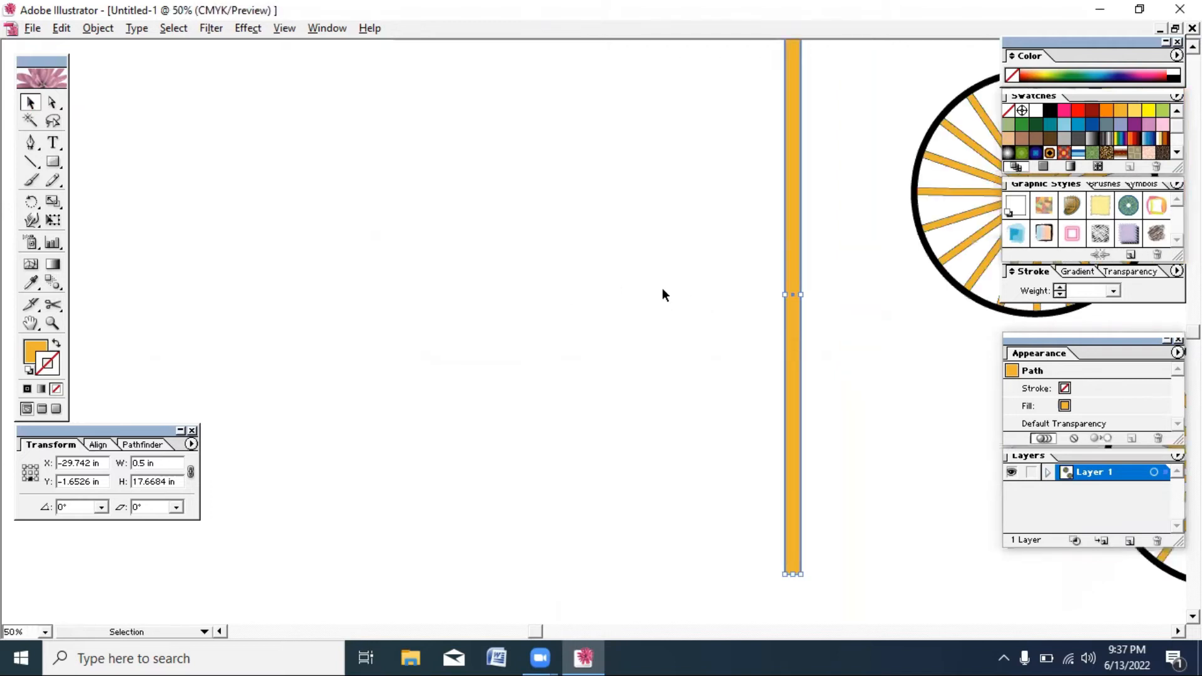
{"action": "left_click_drag", "start_coordinate": [797, 317], "coordinate": [657, 360]}
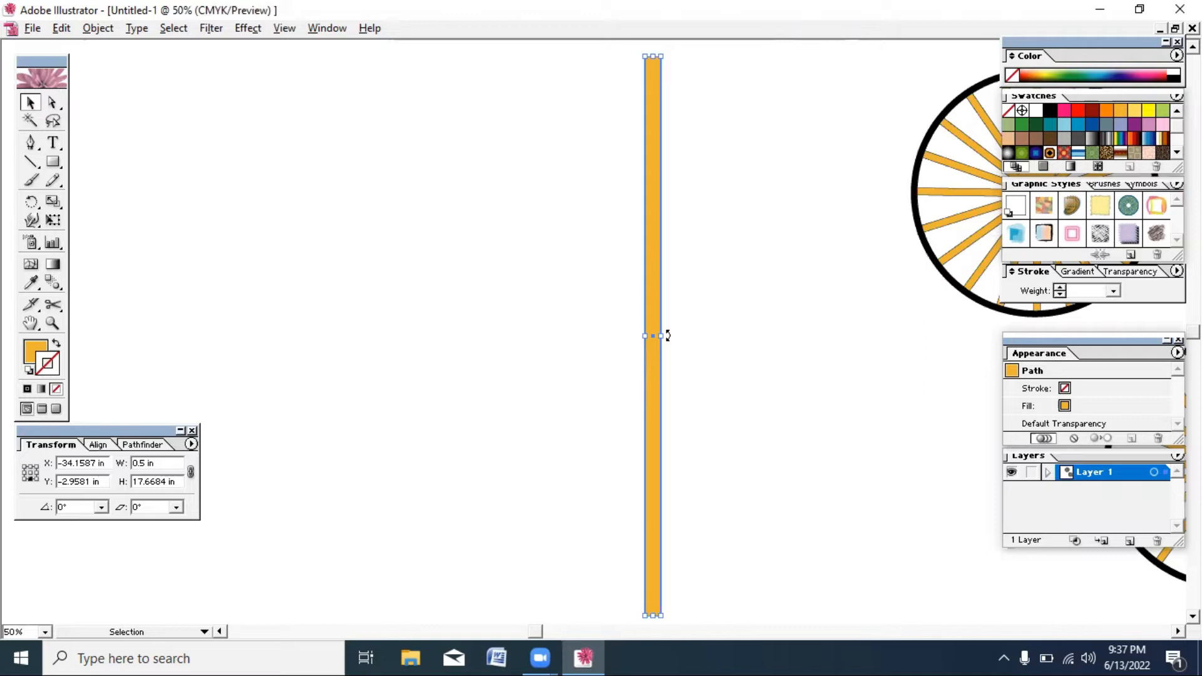
Rotate the long bar counterclockwise about its center in two turns, so it slants from upper left to lower right
{"action": "left_click_drag", "start_coordinate": [666, 332], "coordinate": [670, 335]}
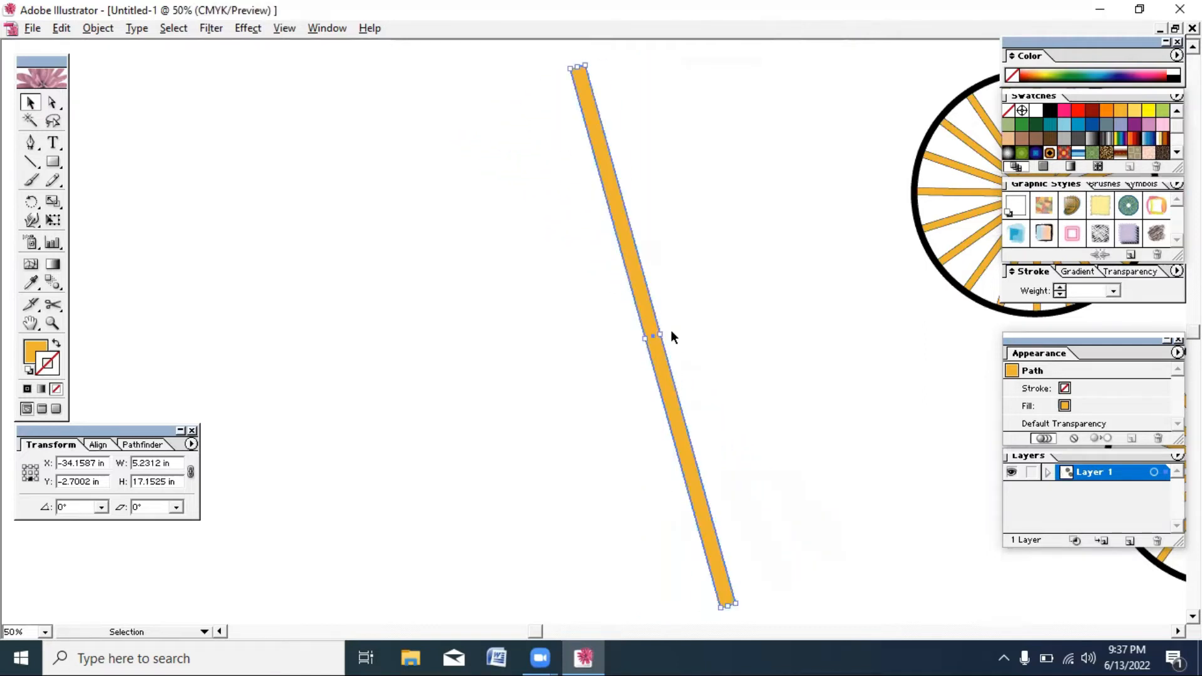
{"action": "key", "text": "ctrl+minus"}
{"action": "key", "text": "ctrl+minus"}
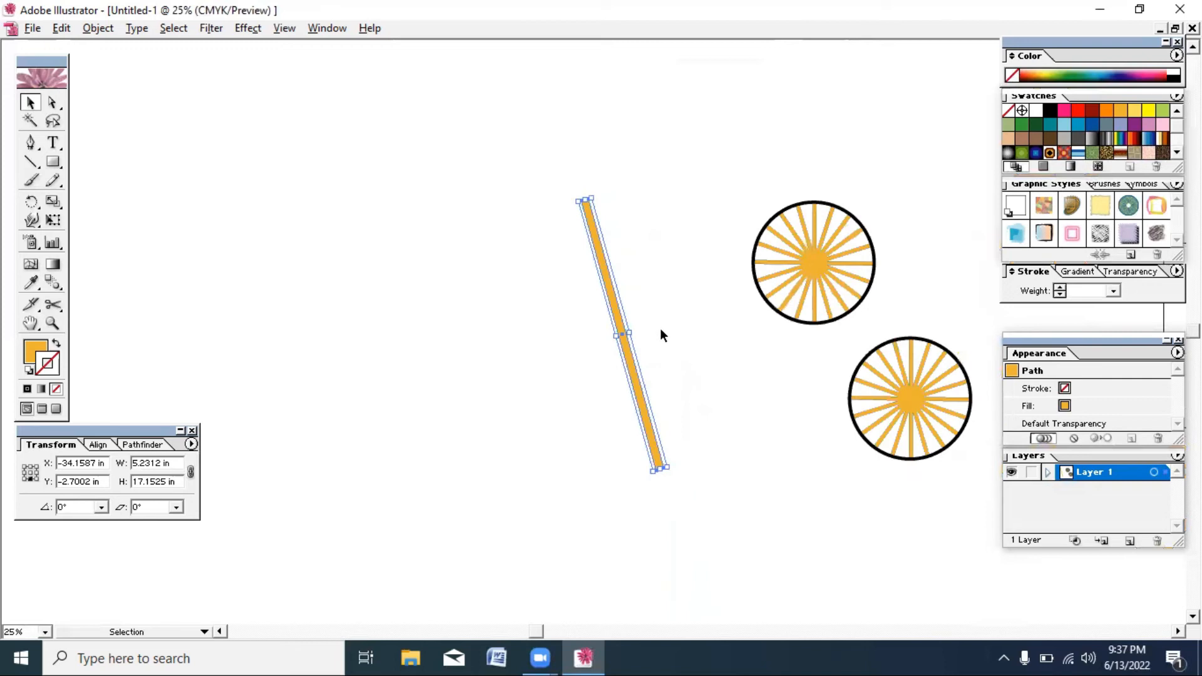
{"action": "left_click_drag", "start_coordinate": [636, 328], "coordinate": [633, 324]}
Move the original wheel's hub onto the slanted bar's upper end and shorten the bar from its lower end to about 13.43 in high
{"action": "left_click_drag", "start_coordinate": [811, 263], "coordinate": [559, 213]}
{"action": "left_click", "coordinate": [728, 318]}
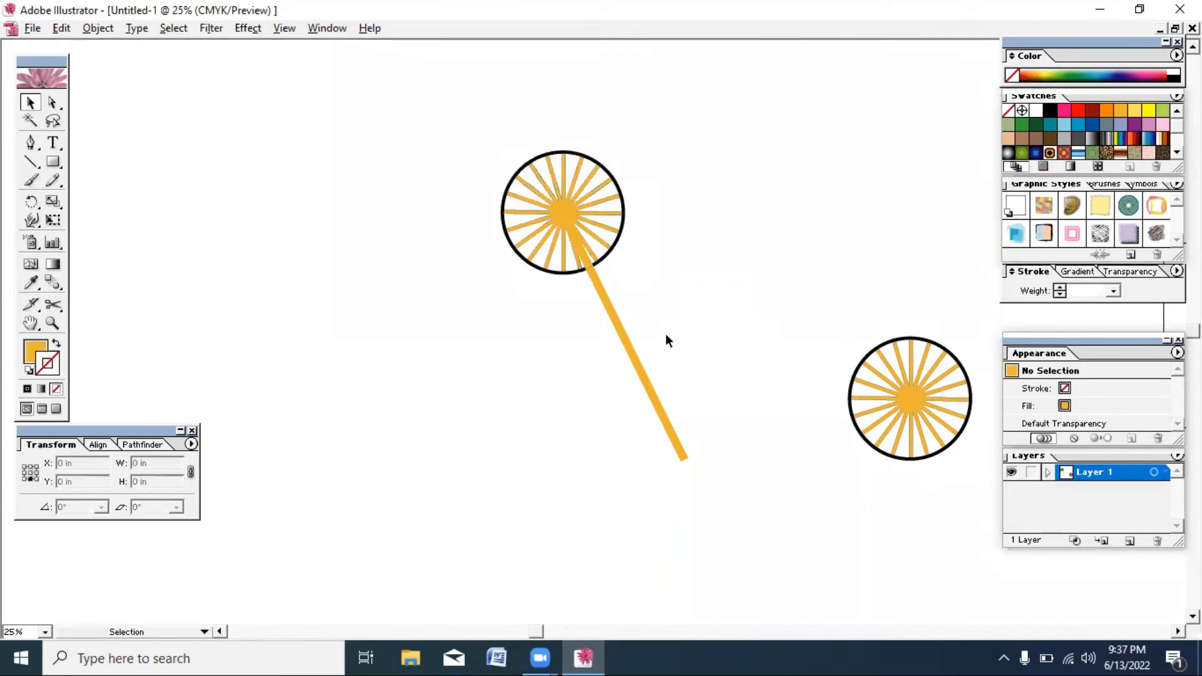
{"action": "left_click", "coordinate": [621, 336]}
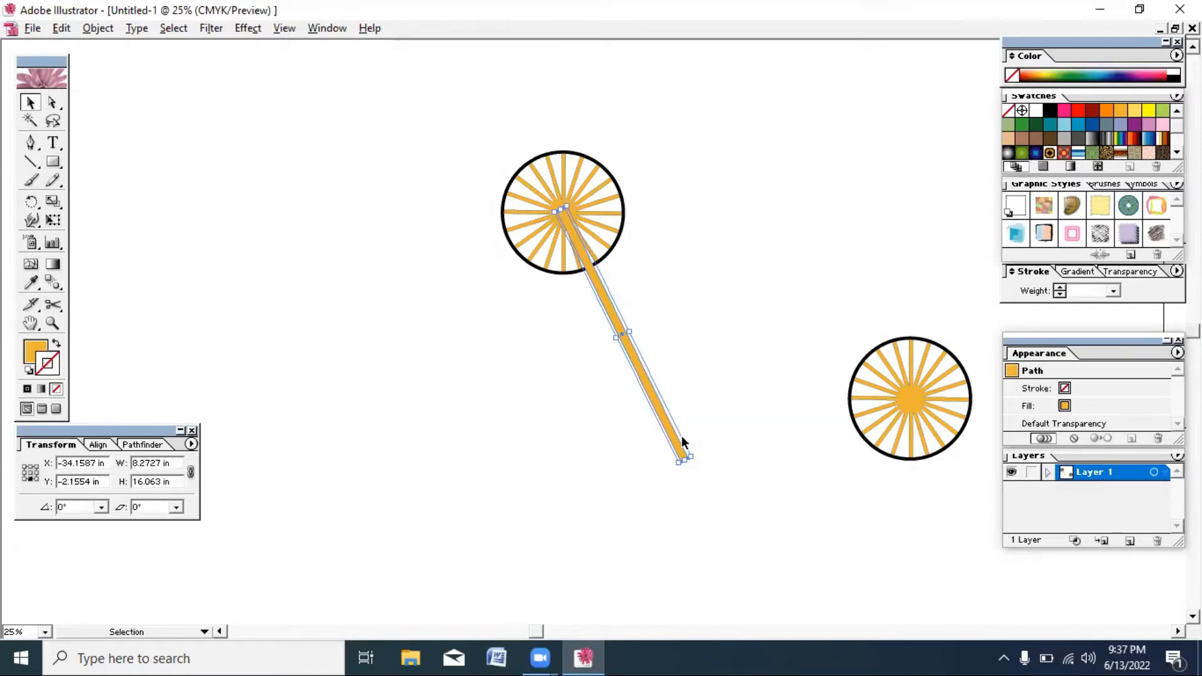
{"action": "left_click_drag", "start_coordinate": [684, 460], "coordinate": [664, 418]}
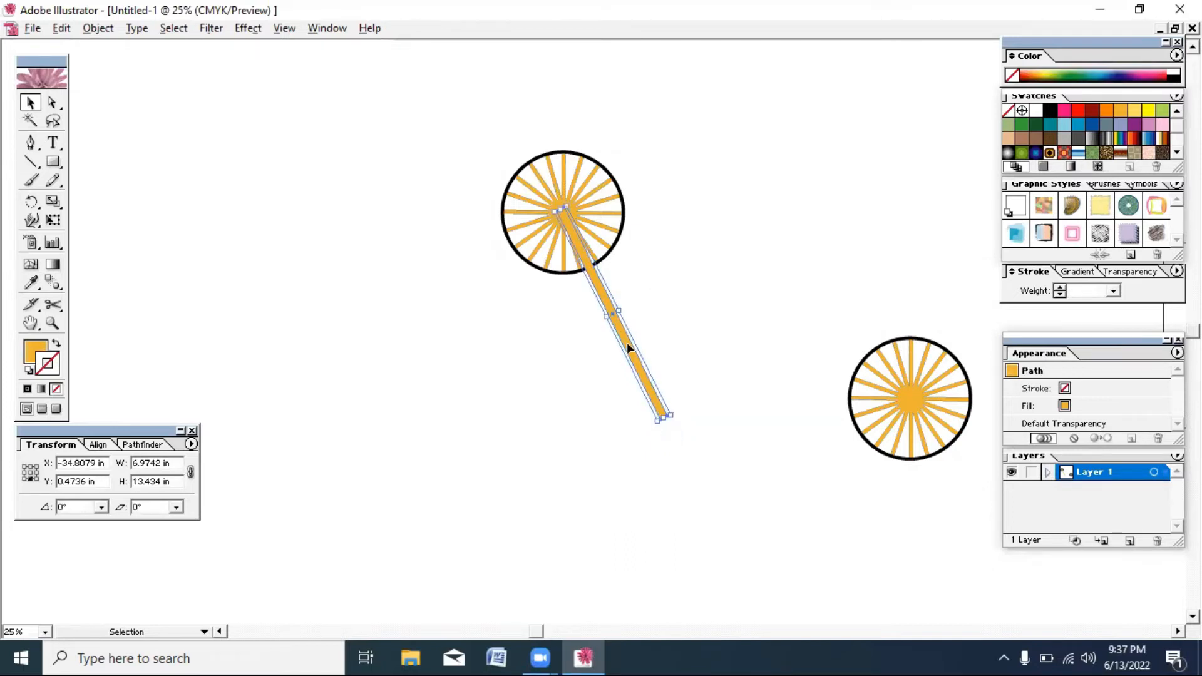
{"action": "left_click", "coordinate": [682, 418]}
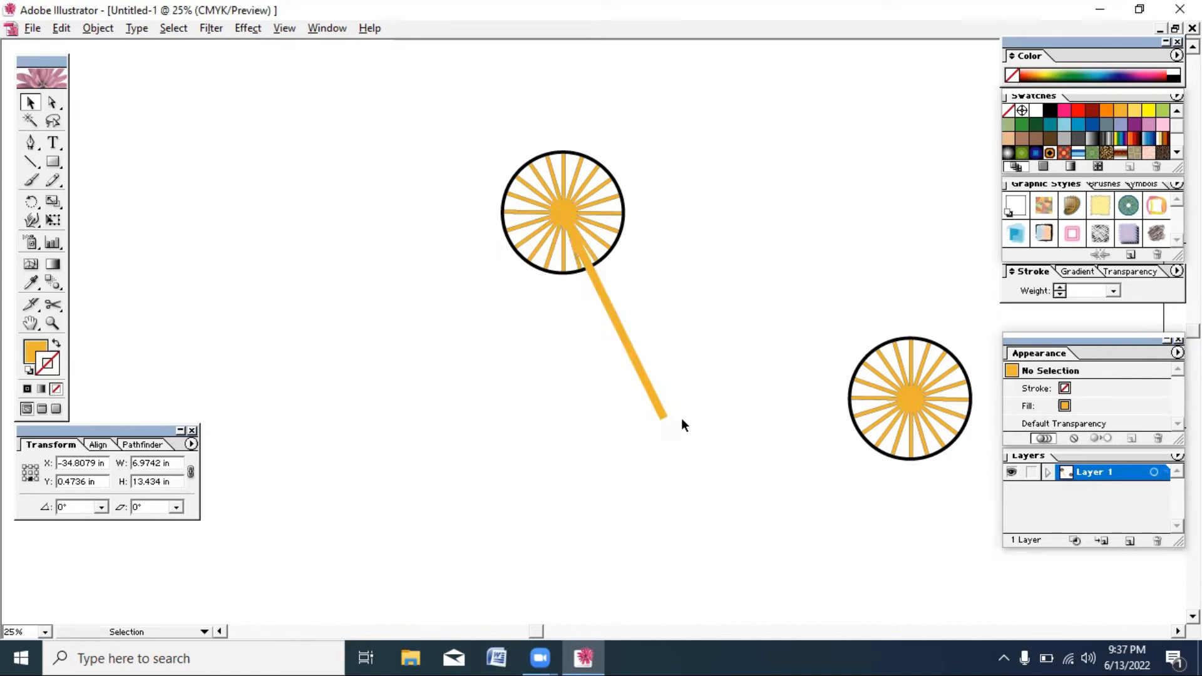
Move the duplicate wheel so its hub sits on the lower end of the slanted bar, and deselect it
{"action": "left_click", "coordinate": [642, 373]}
{"action": "left_click_drag", "start_coordinate": [922, 400], "coordinate": [672, 415]}
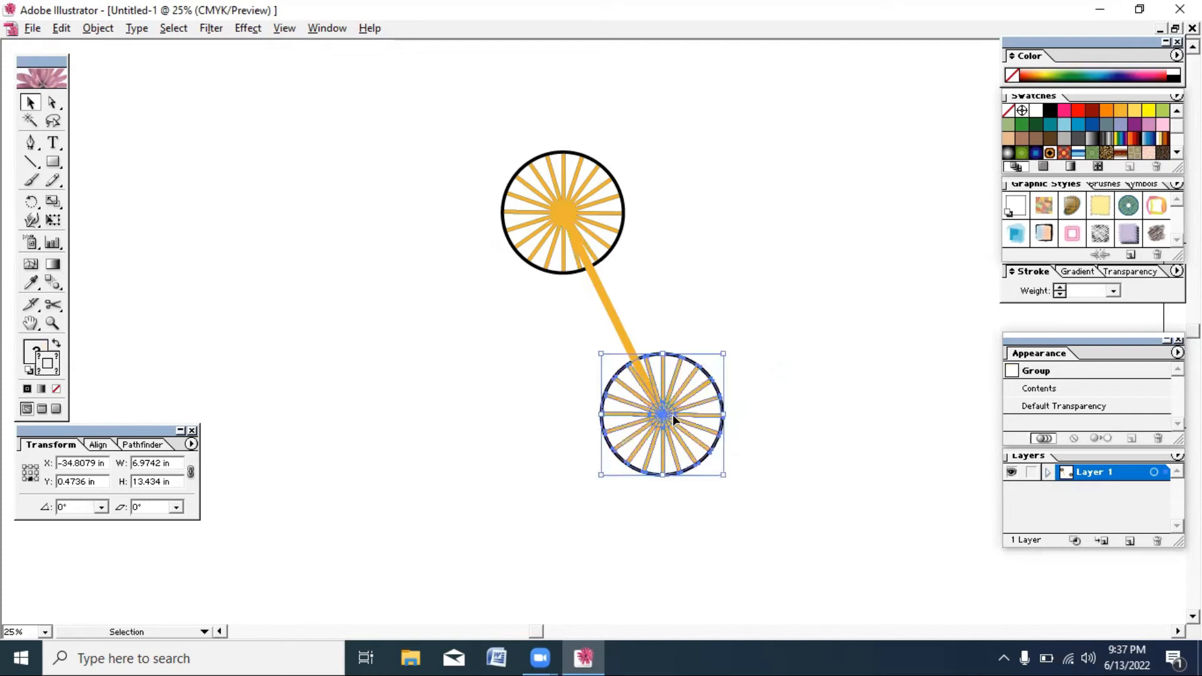
{"action": "left_click", "coordinate": [719, 355]}
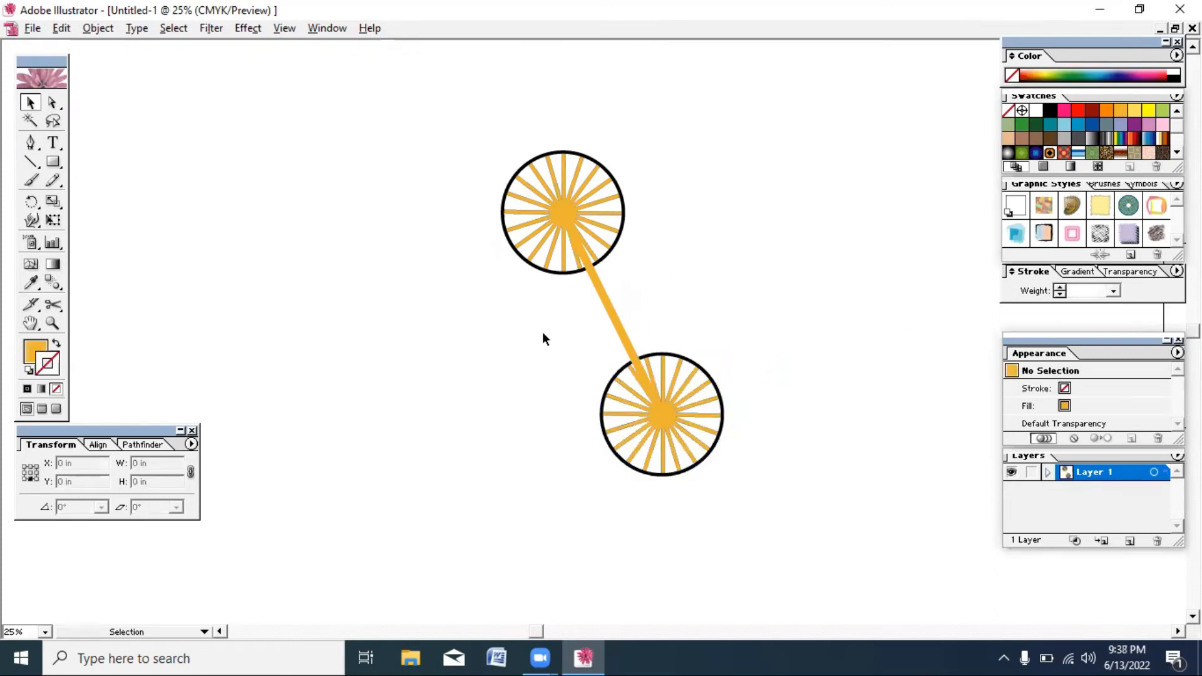
Give the slanted bar a 1 pt black stroke, keeping its yellow-orange fill, and deselect it
{"action": "left_click", "coordinate": [608, 305]}
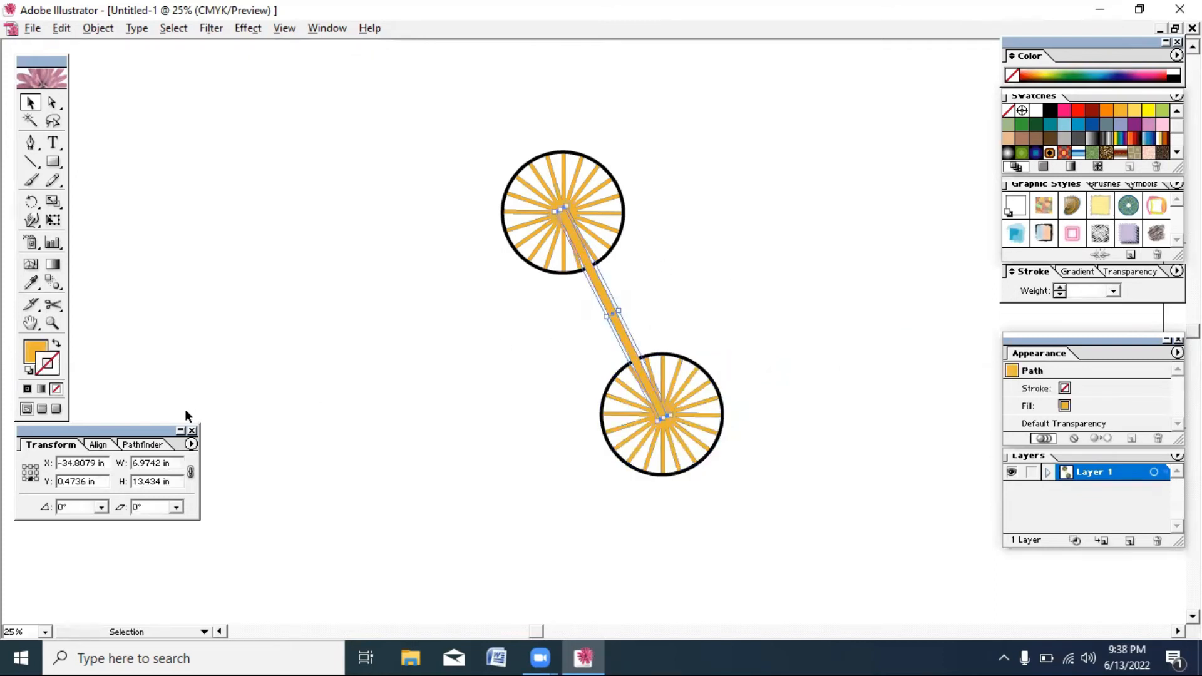
{"action": "left_click", "coordinate": [27, 391]}
{"action": "left_click", "coordinate": [406, 262]}
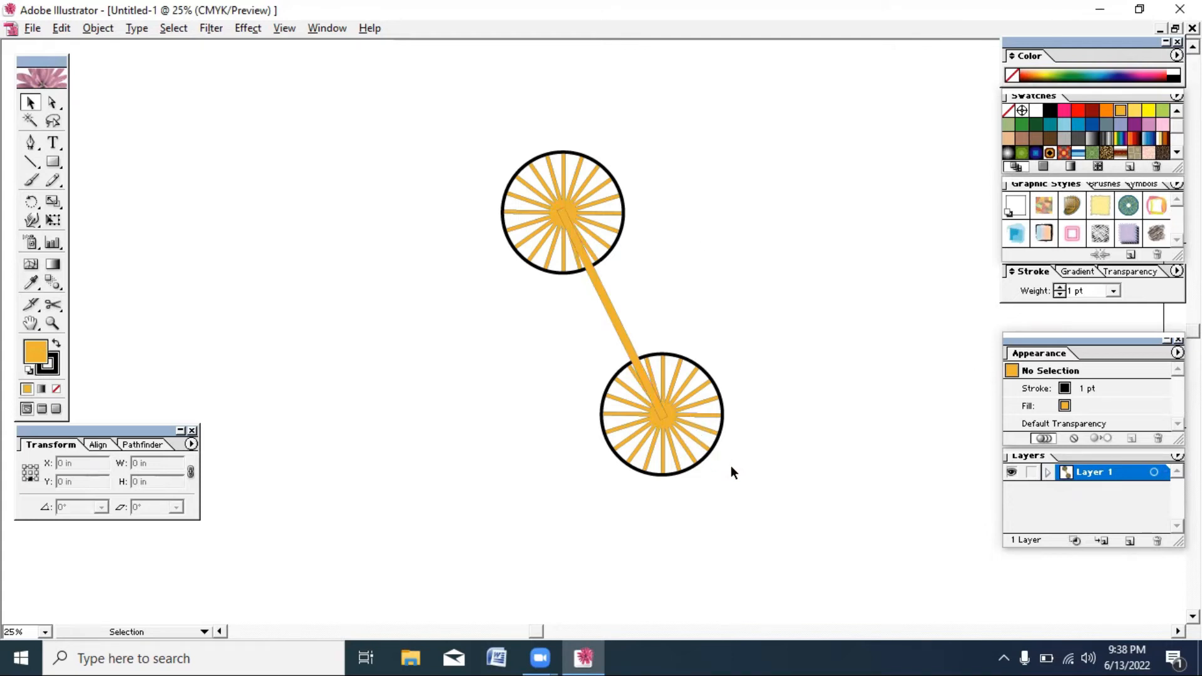
Bring the lower wheel in front of the slanted bar and deselect it
{"action": "left_click", "coordinate": [694, 450]}
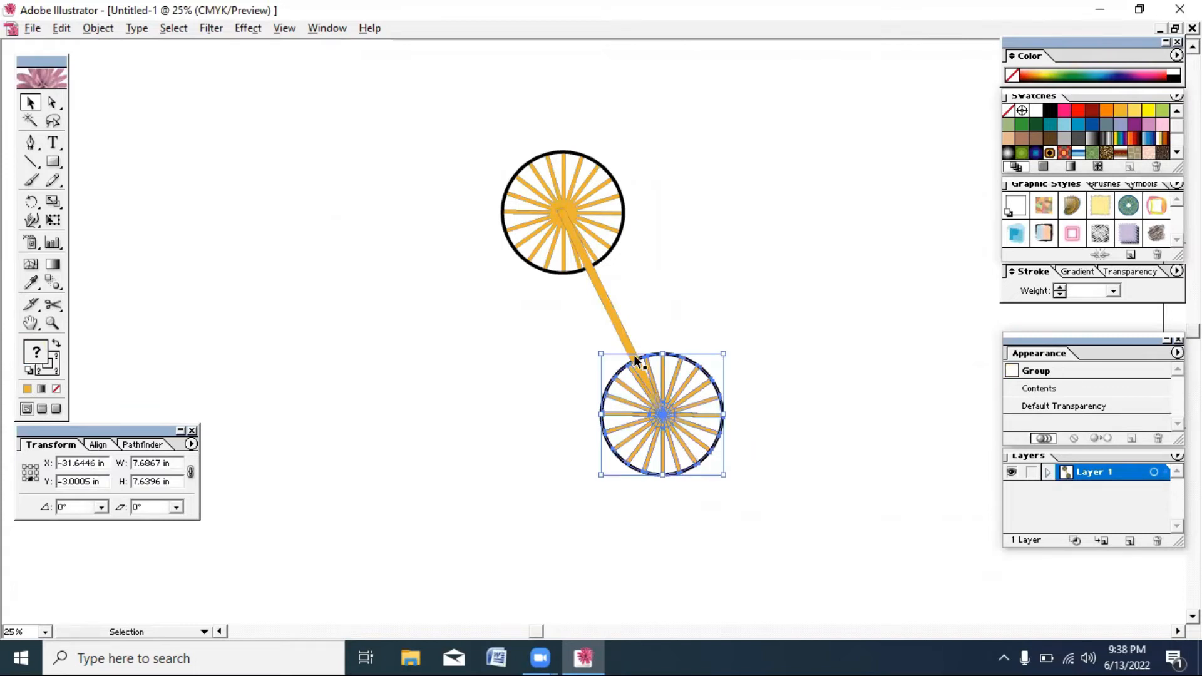
{"action": "left_click", "coordinate": [100, 28]}
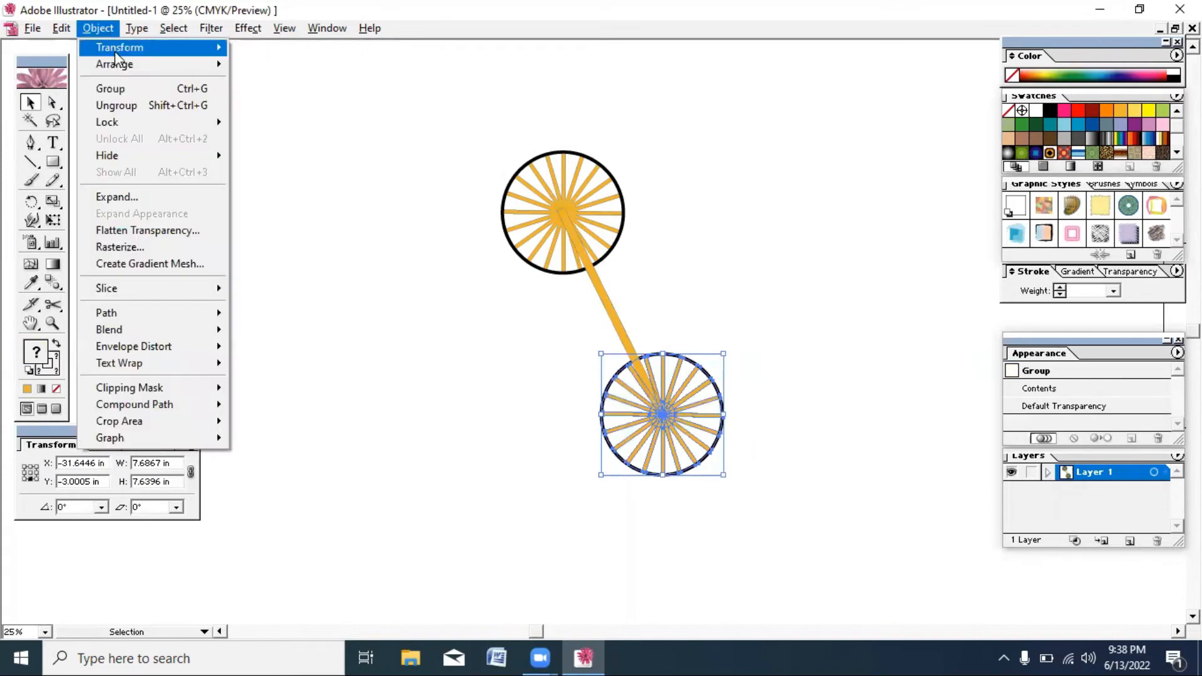
{"action": "mouse_move", "coordinate": [125, 63]}
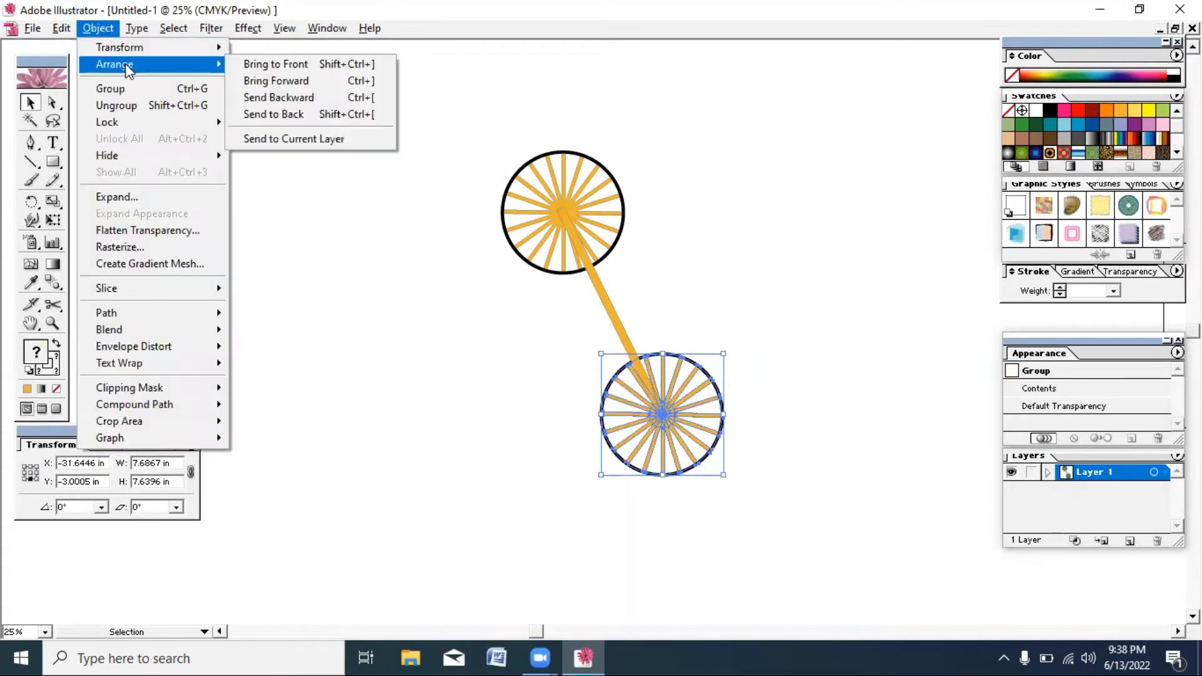
{"action": "left_click", "coordinate": [260, 65]}
{"action": "left_click", "coordinate": [769, 126]}
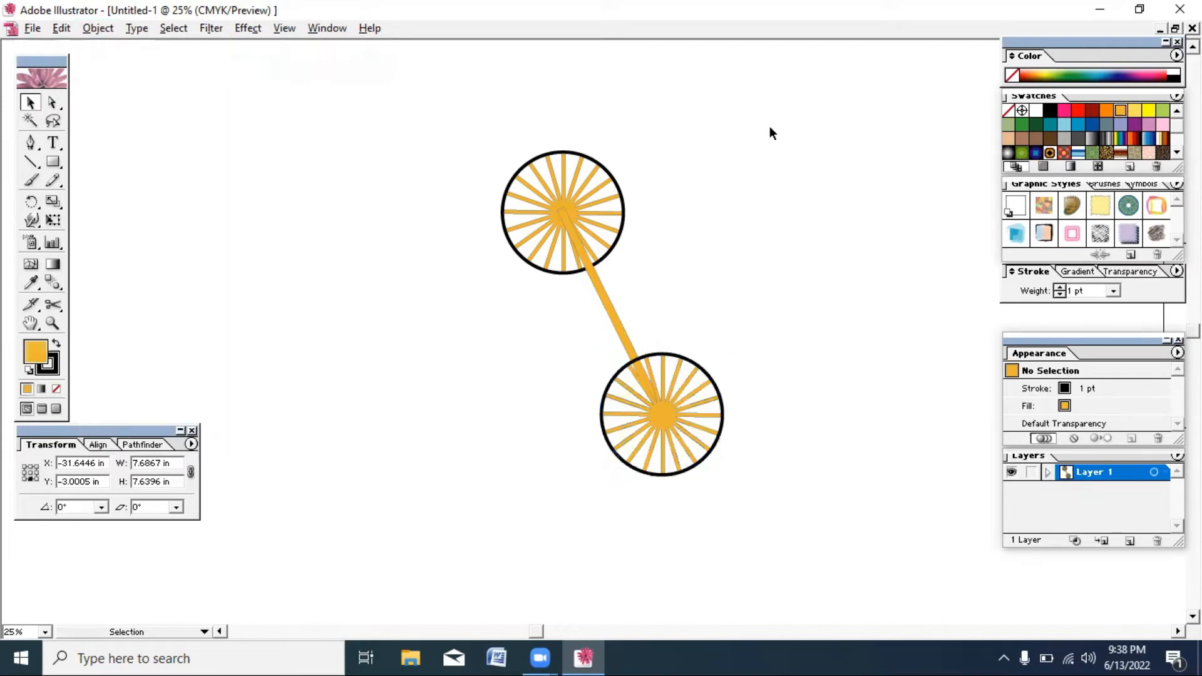
{"action": "left_click", "coordinate": [602, 281]}
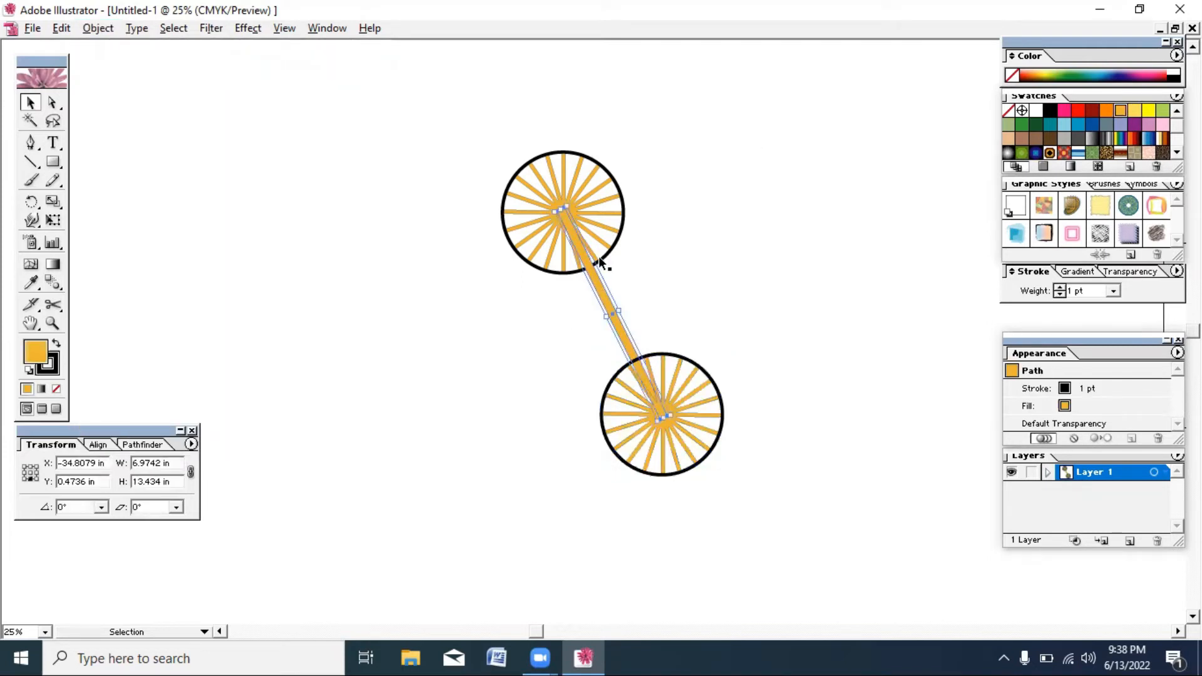
{"action": "left_click", "coordinate": [618, 197]}
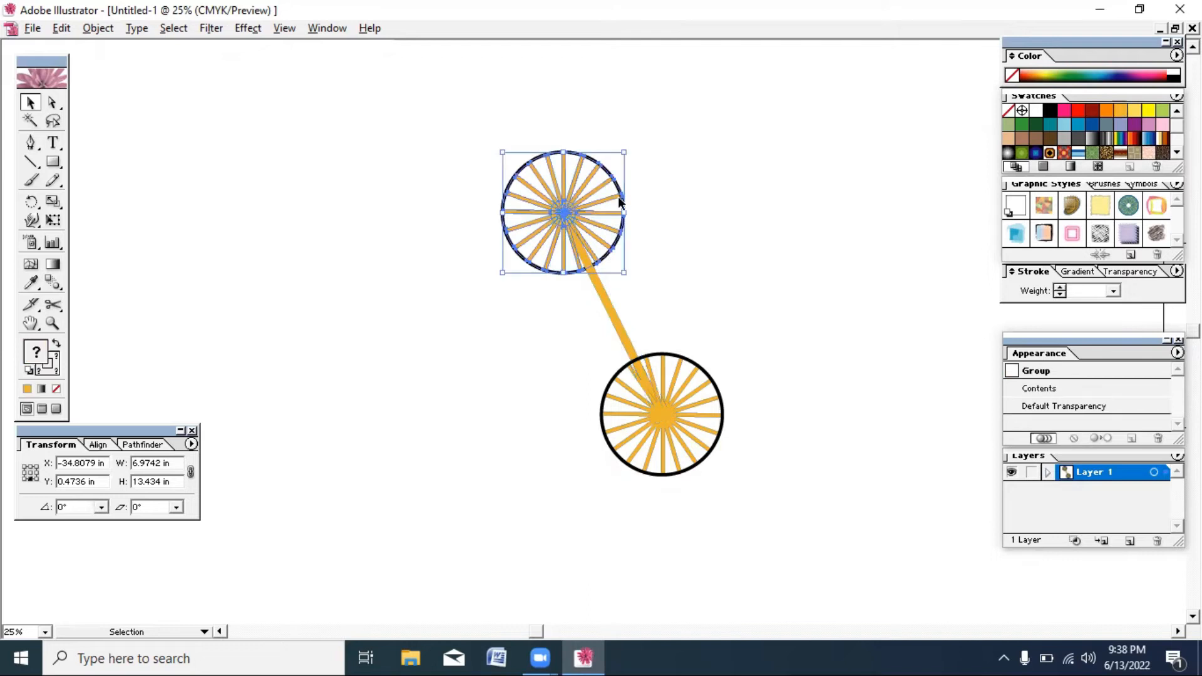
{"action": "left_click", "coordinate": [663, 220]}
{"action": "left_click", "coordinate": [597, 279]}
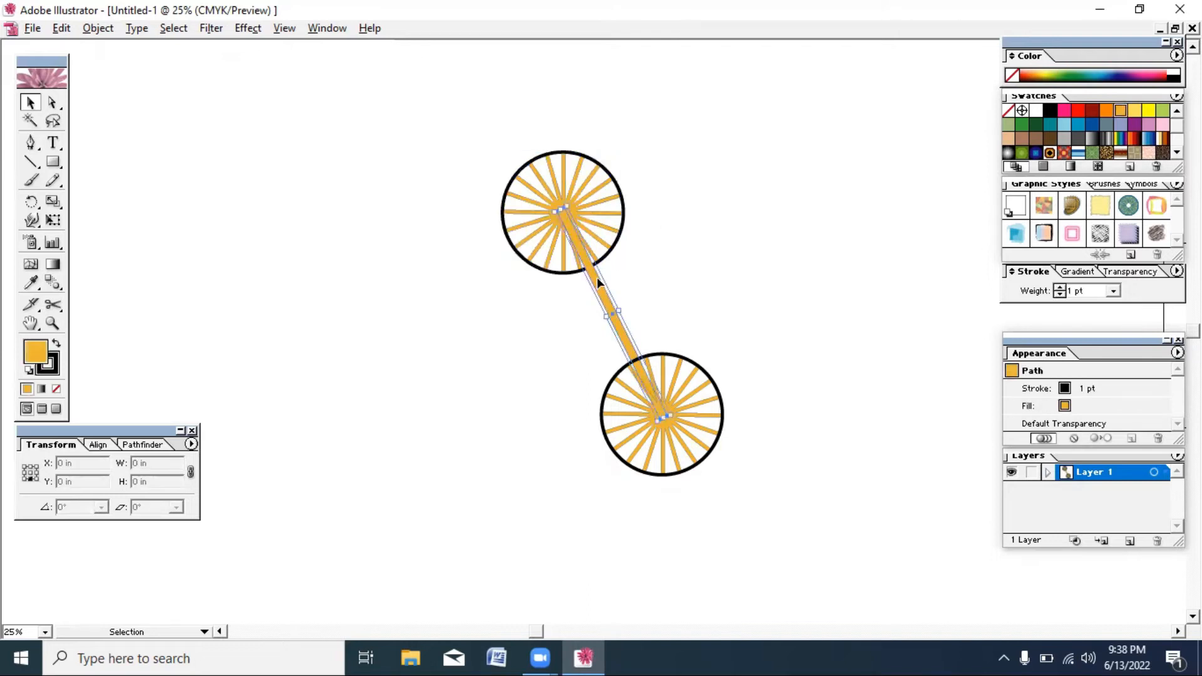
{"action": "left_click", "coordinate": [795, 353]}
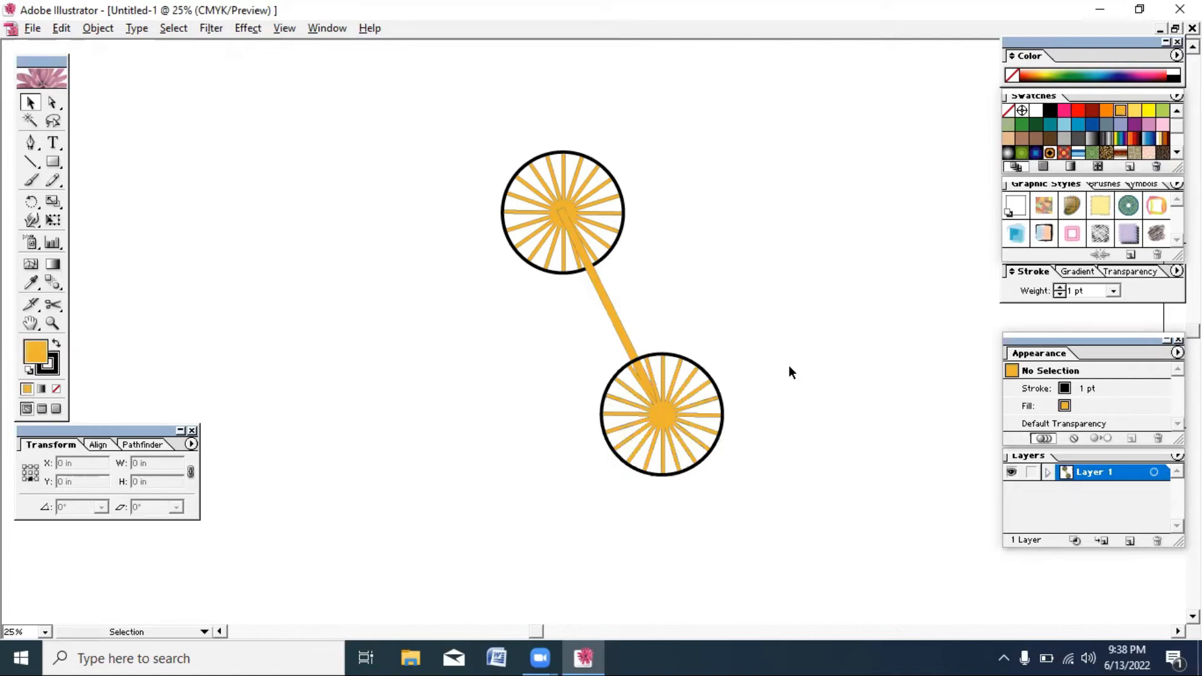
Delete the slanted yellow-orange bar that joins the two wheels
{"action": "key", "text": "space"}
{"action": "left_click", "coordinate": [591, 270]}
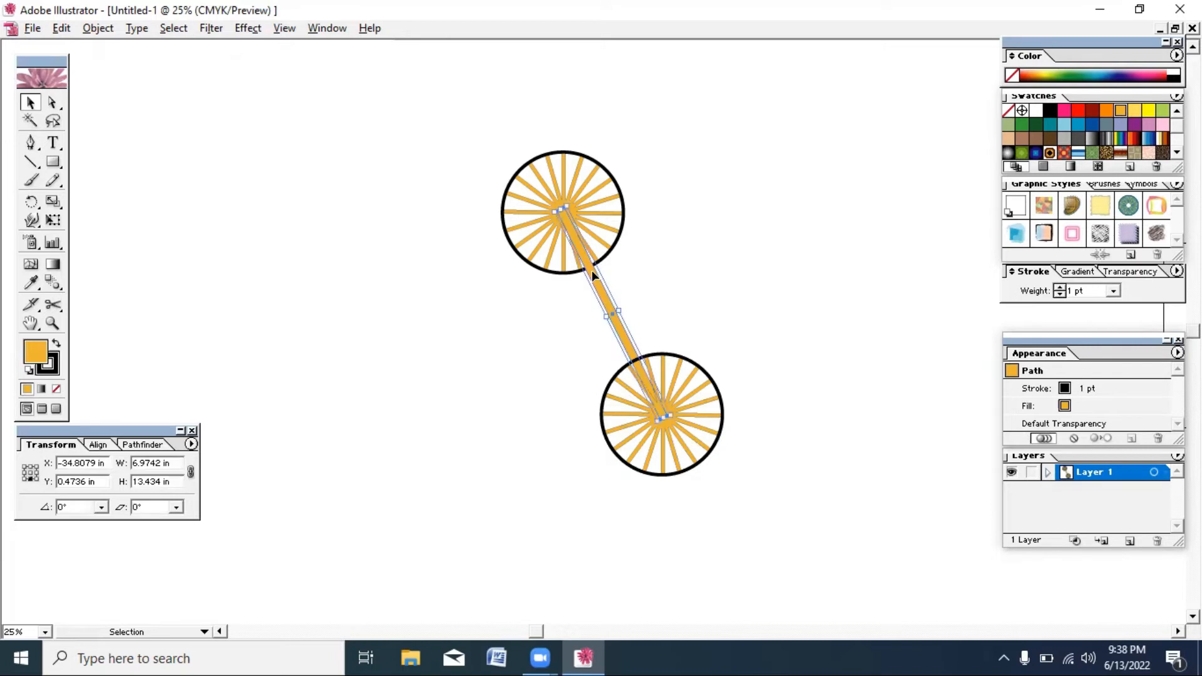
{"action": "key", "text": "Delete"}
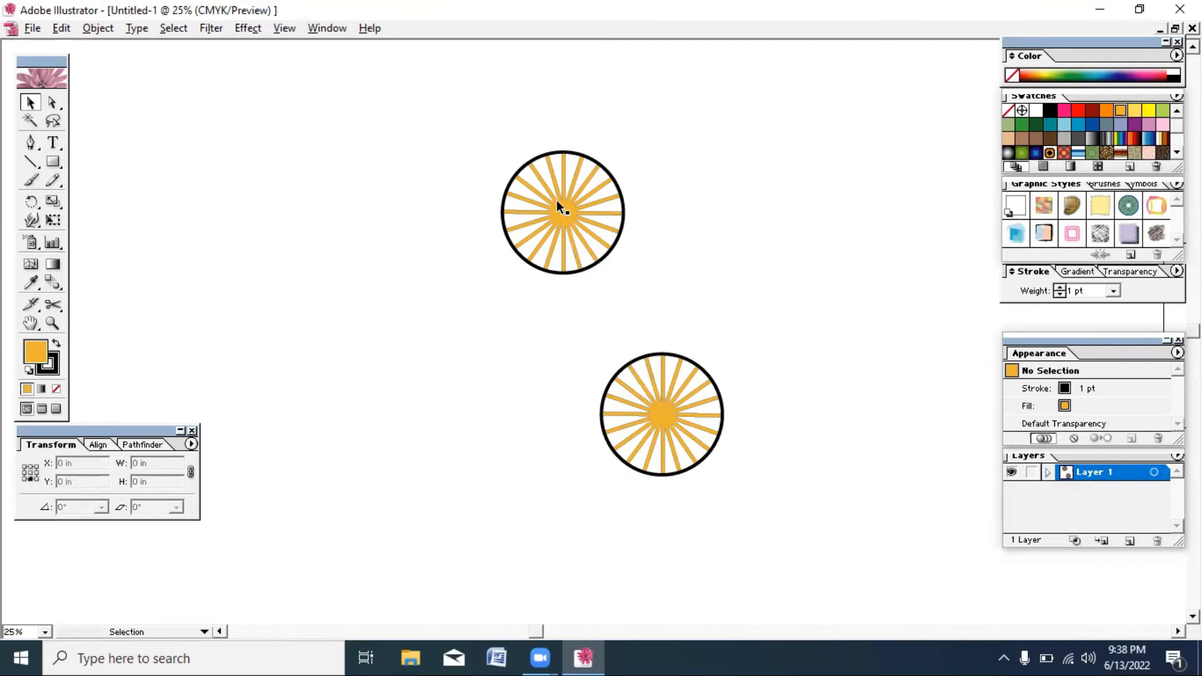
Examine the upper wheel's hub, spokes and rim up close at 66.67% magnification
{"action": "key", "text": "ctrl+equal"}
{"action": "key", "text": "ctrl+equal"}
{"action": "key", "text": "ctrl+equal"}
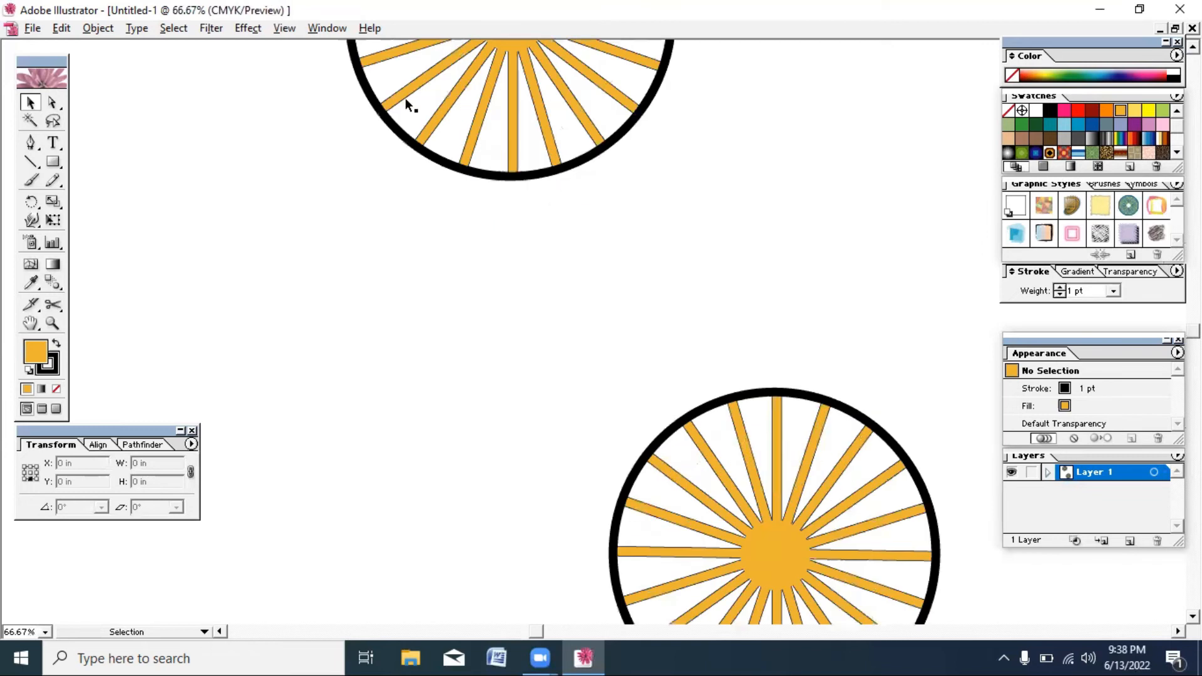
{"action": "left_click", "coordinate": [30, 323]}
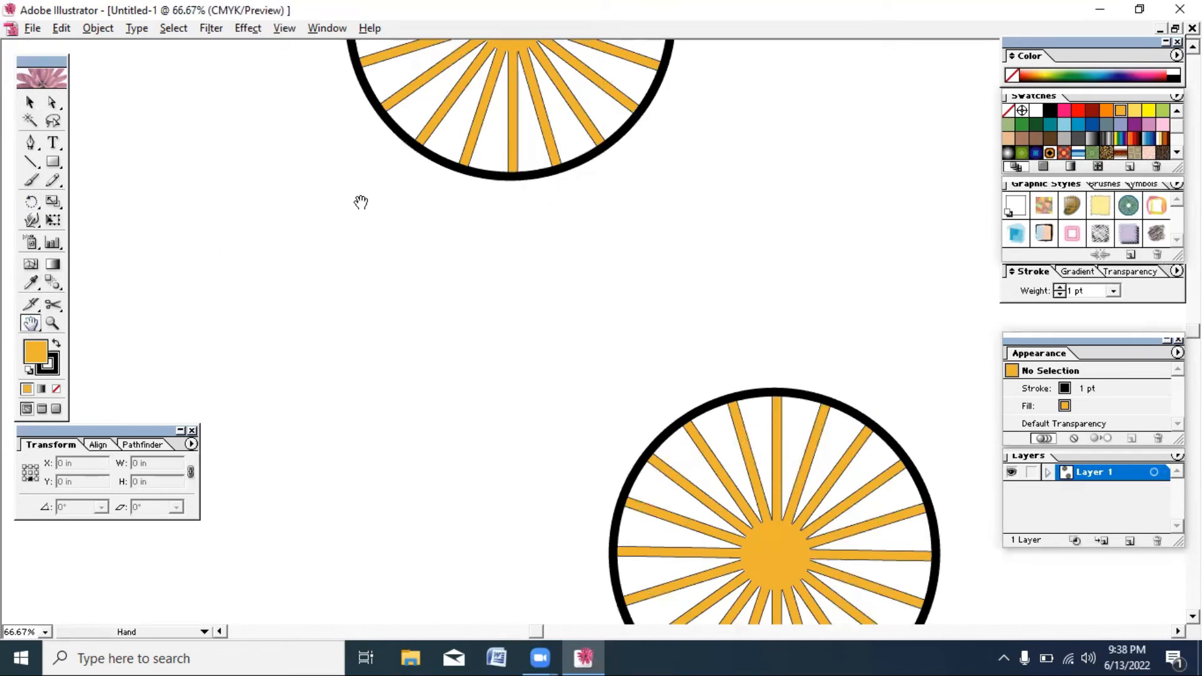
{"action": "left_click_drag", "start_coordinate": [421, 190], "coordinate": [421, 461]}
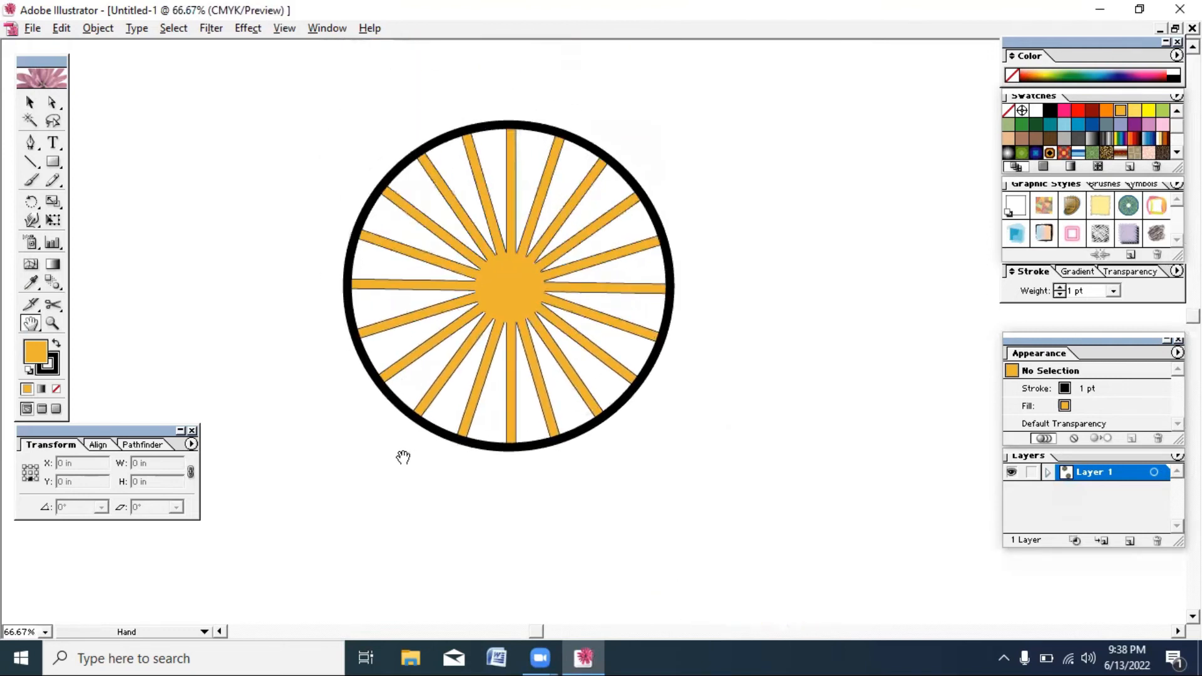
{"action": "left_click", "coordinate": [30, 101]}
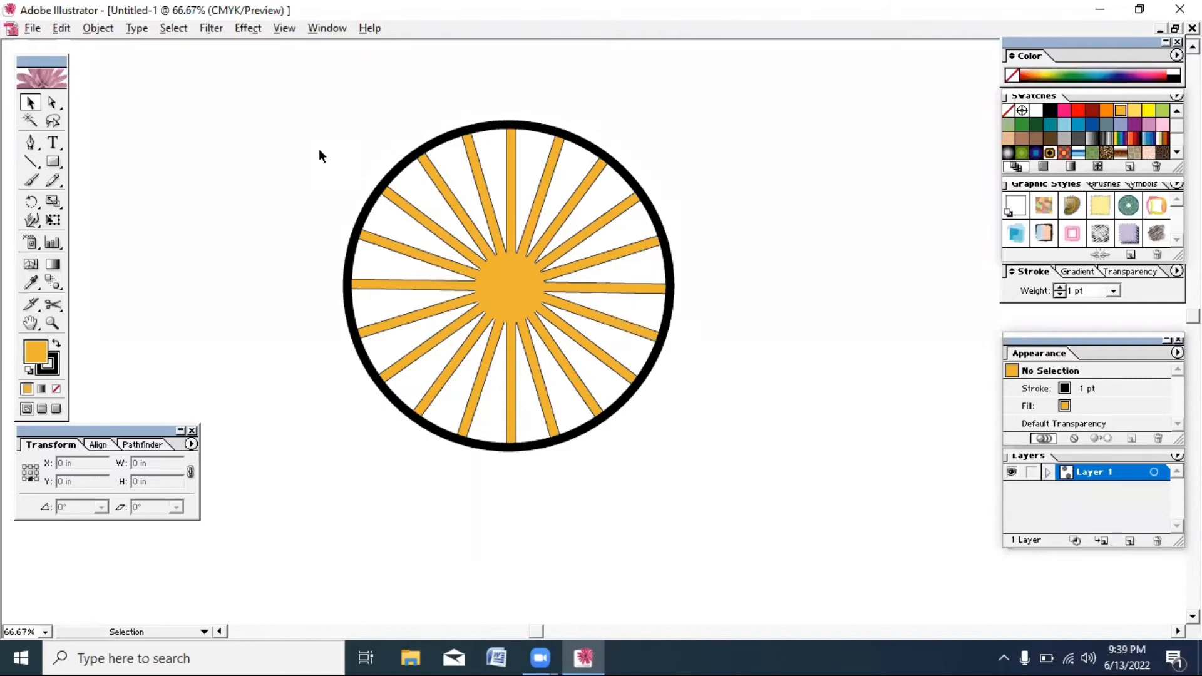
{"action": "key", "text": "space"}
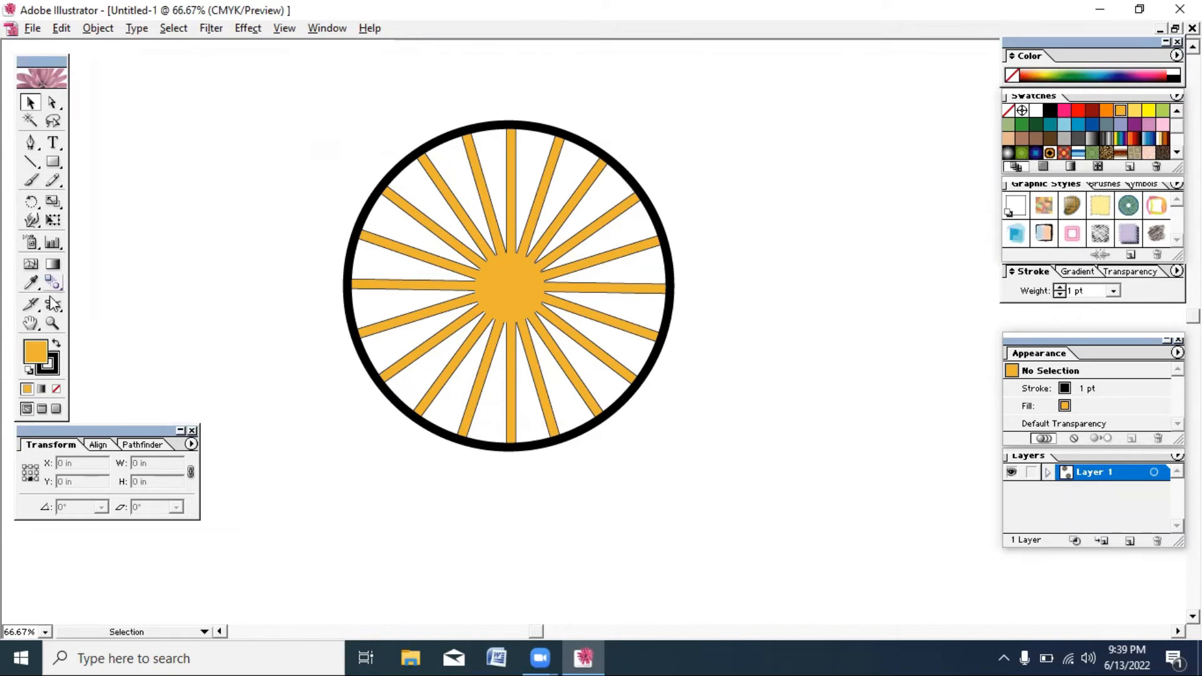
Restore the default white fill and black stroke, and start defining a star with 5 points on an empty canvas area
{"action": "left_click", "coordinate": [30, 322]}
{"action": "left_click_drag", "start_coordinate": [235, 212], "coordinate": [858, 197]}
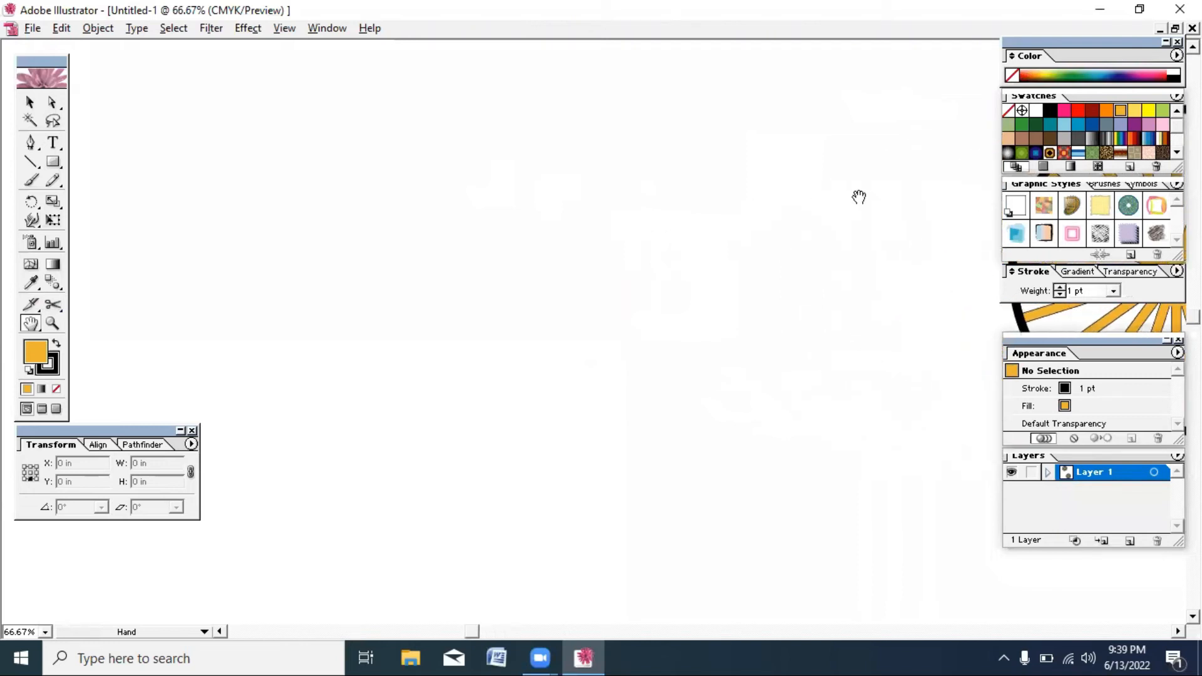
{"action": "left_click", "coordinate": [56, 160]}
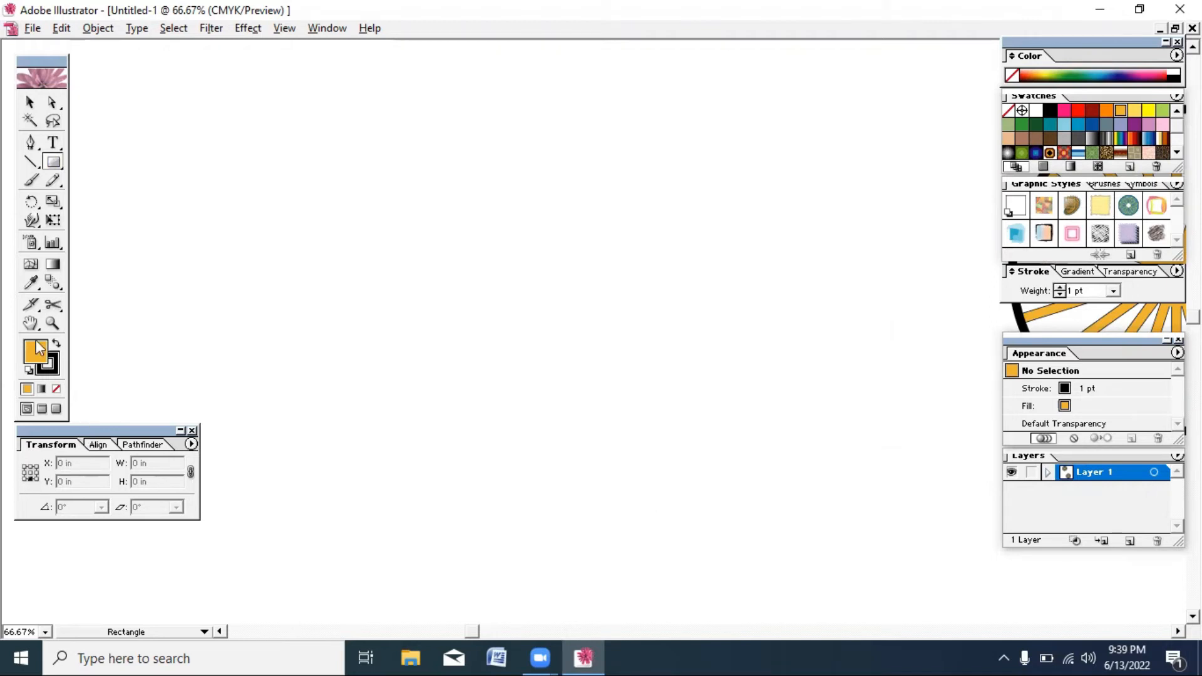
{"action": "left_click", "coordinate": [28, 371]}
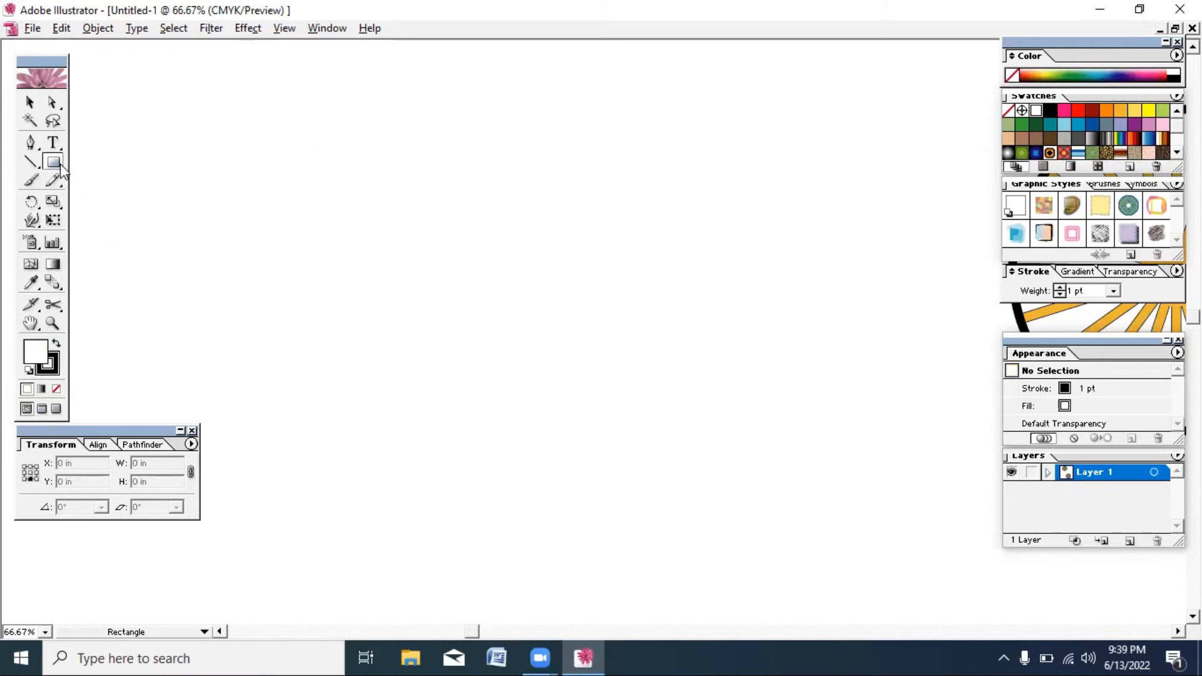
{"action": "left_click_drag", "start_coordinate": [56, 164], "coordinate": [153, 167]}
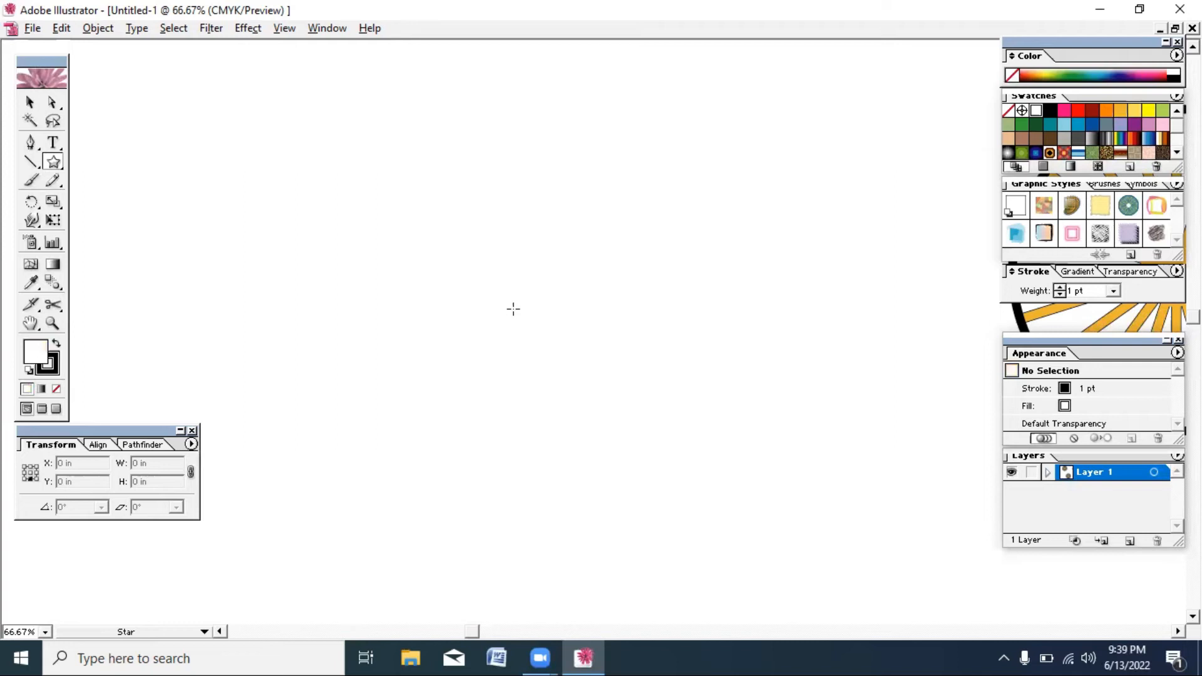
{"action": "left_click", "coordinate": [484, 305]}
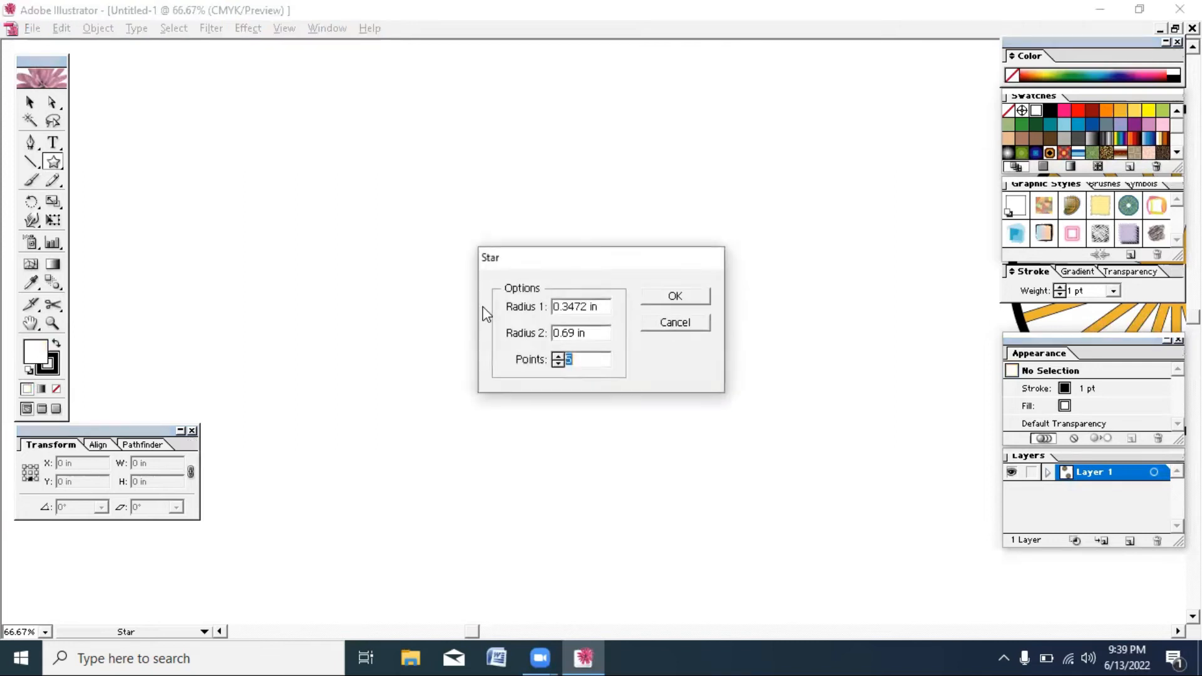
{"action": "type", "text": "5"}
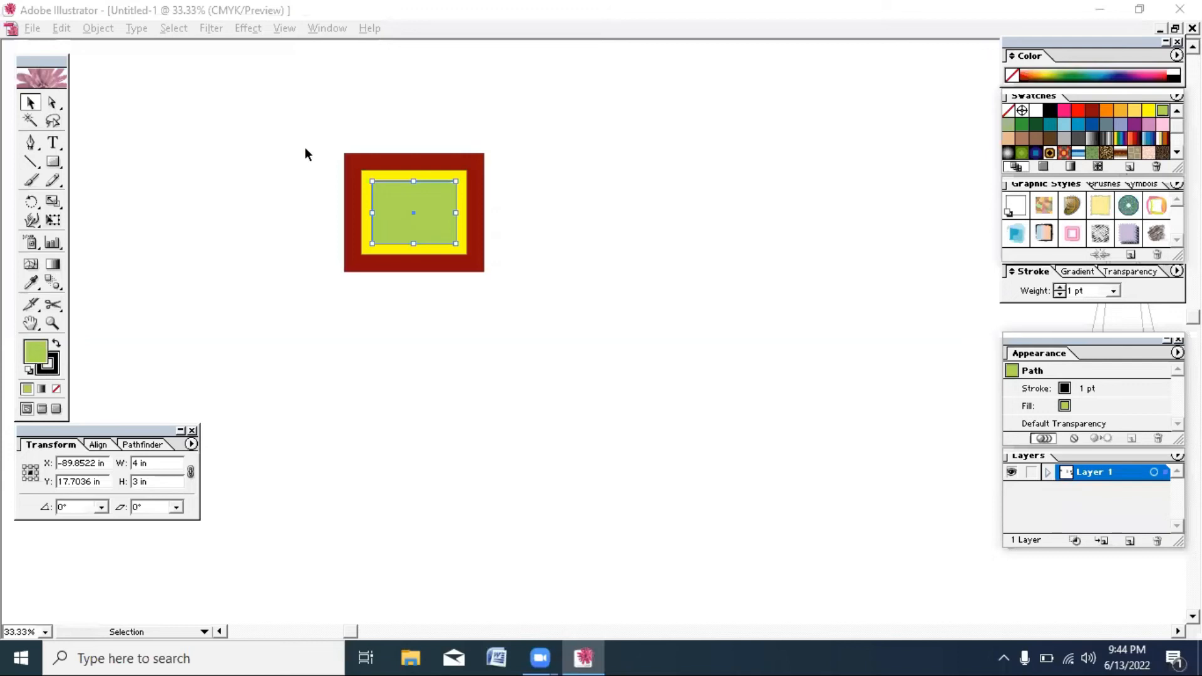
Delete the nested dark red, yellow and green rectangles and restore the default white fill and black stroke
{"action": "left_click_drag", "start_coordinate": [305, 150], "coordinate": [662, 473]}
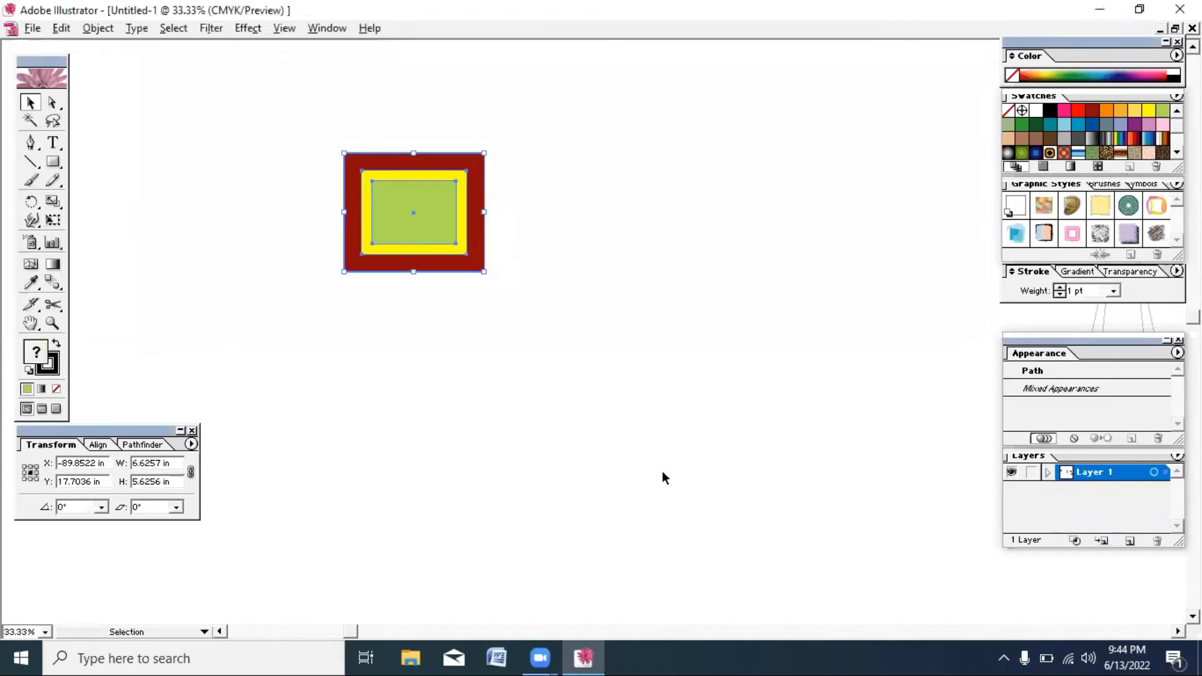
{"action": "key", "text": "Delete"}
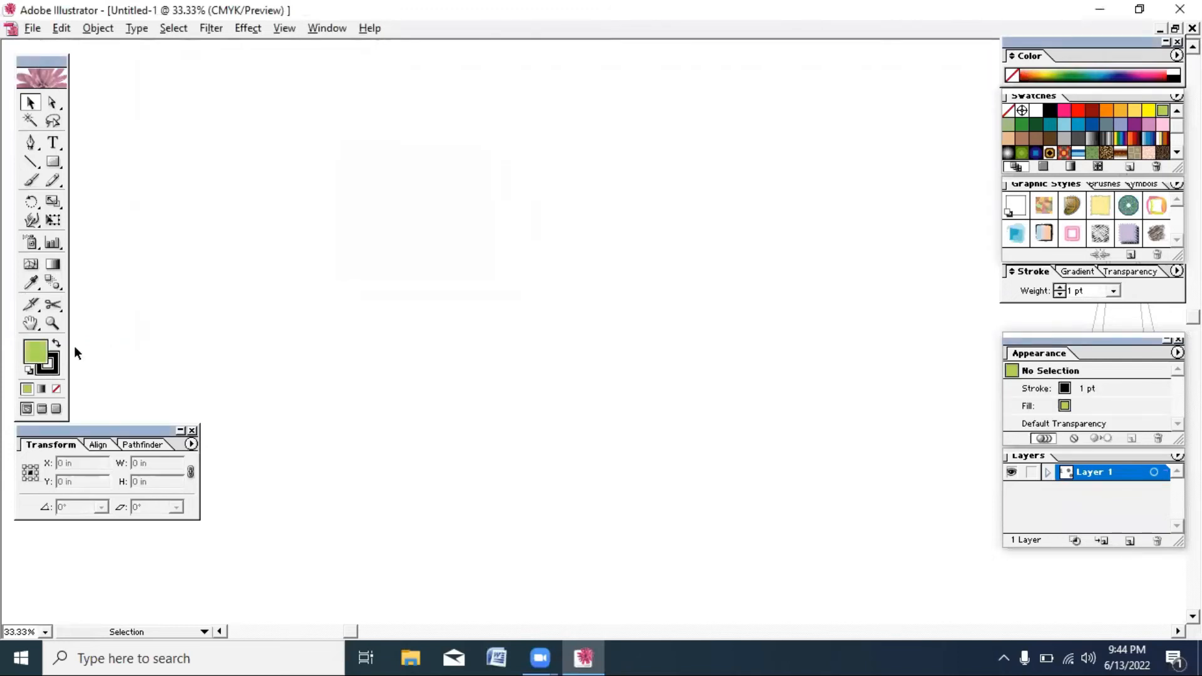
{"action": "left_click", "coordinate": [28, 371]}
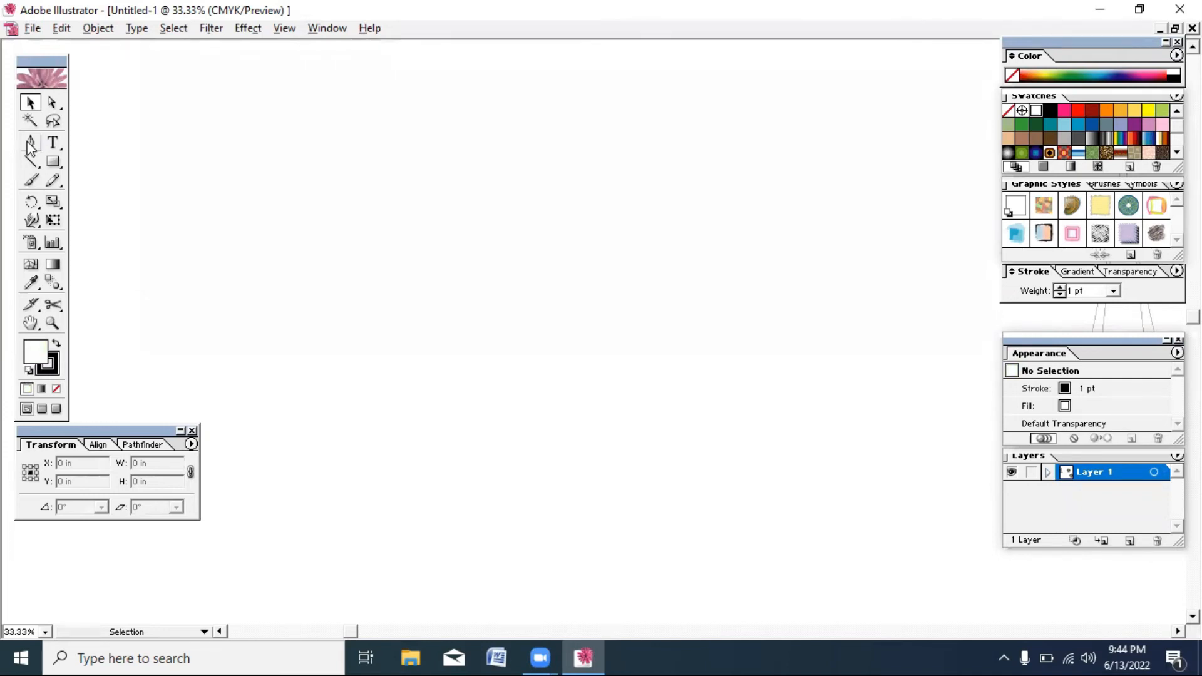
Draw a rectangle about 8.58 in wide and 7 in high on the empty canvas and fill it dark red
{"action": "left_click", "coordinate": [53, 162]}
{"action": "left_click_drag", "start_coordinate": [254, 169], "coordinate": [435, 316]}
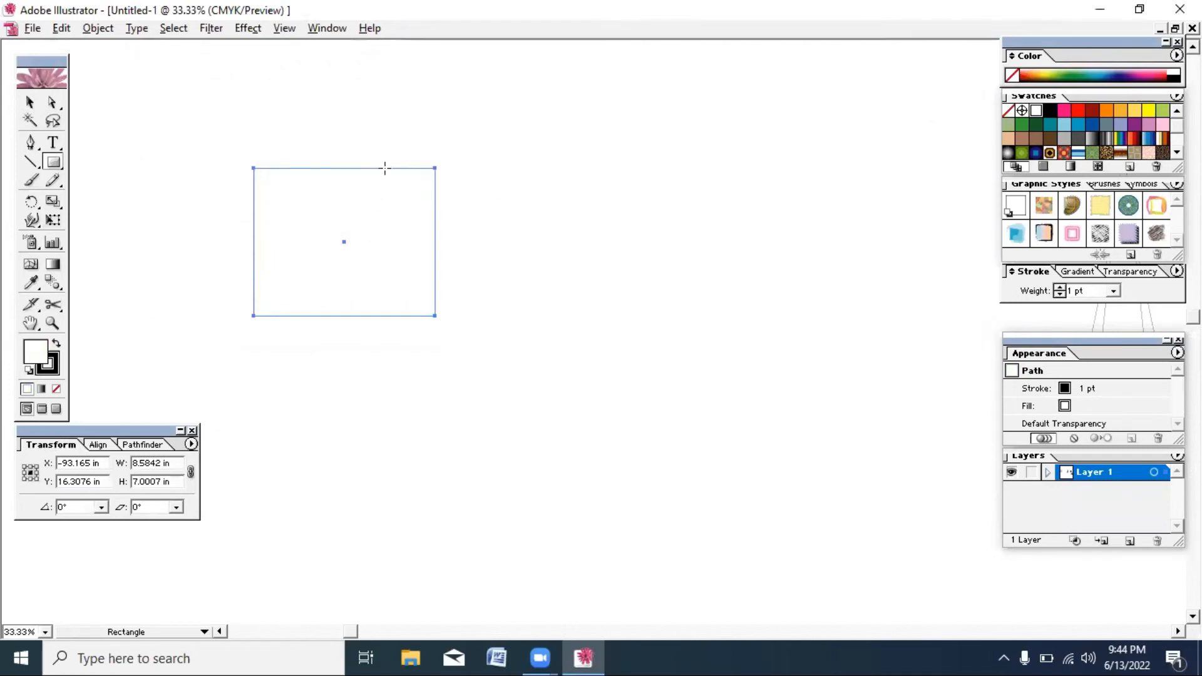
{"action": "left_click", "coordinate": [1093, 110]}
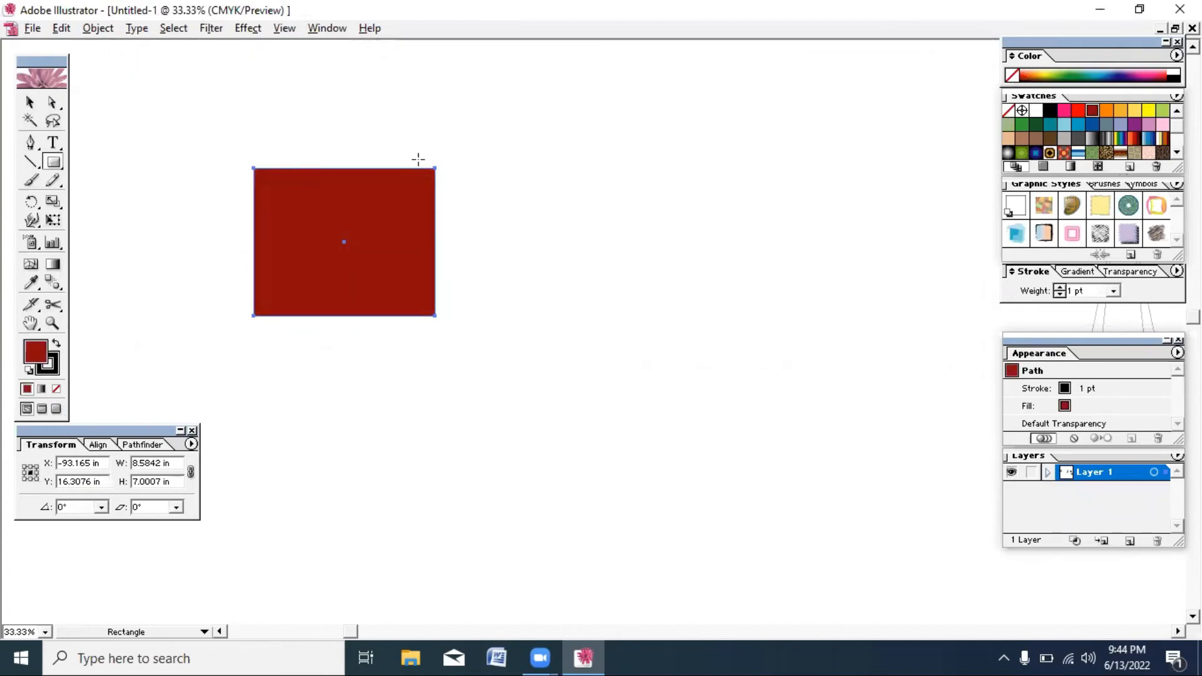
Create a centred 7 by 6 in copy inside the dark red rectangle and fill it yellow
{"action": "left_click", "coordinate": [30, 102]}
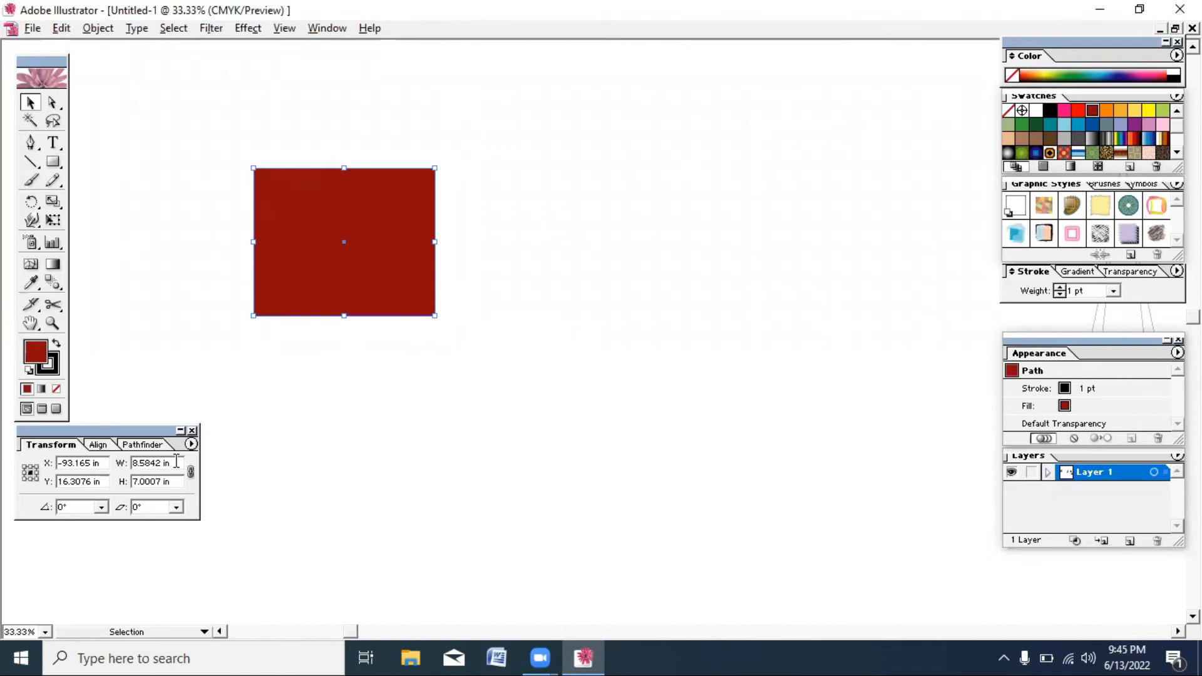
{"action": "left_click_drag", "start_coordinate": [173, 462], "coordinate": [110, 464]}
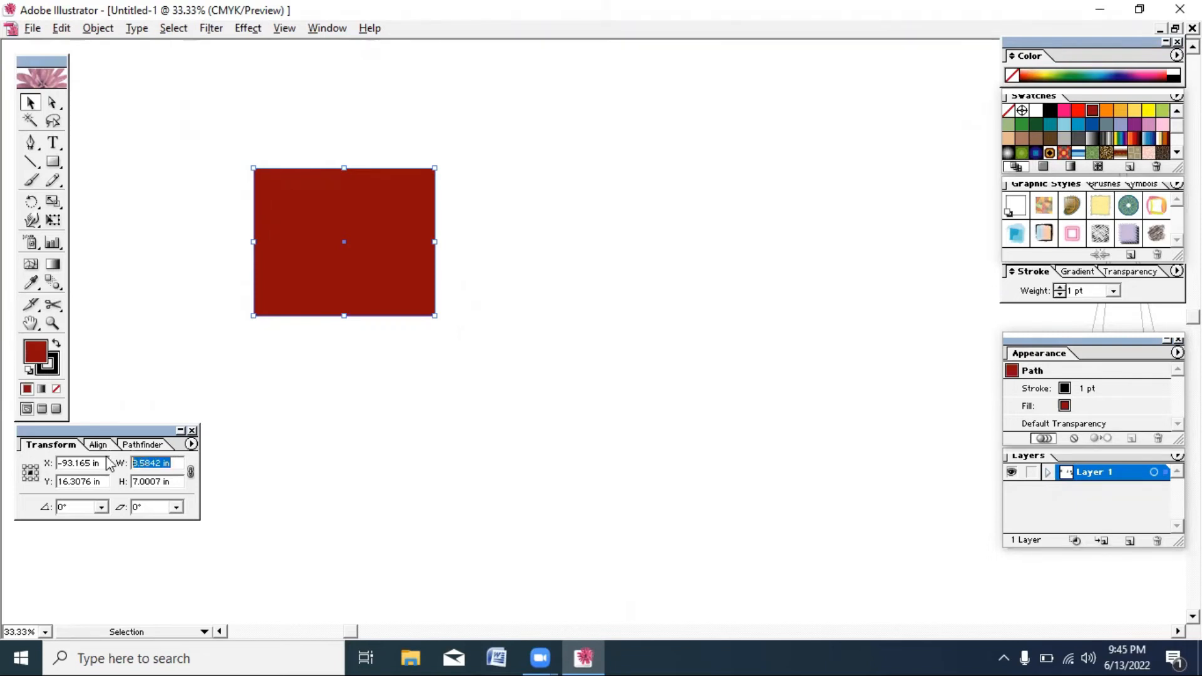
{"action": "type", "text": "7"}
{"action": "key", "text": "Tab"}
{"action": "type", "text": "6"}
{"action": "key", "text": "Return"}
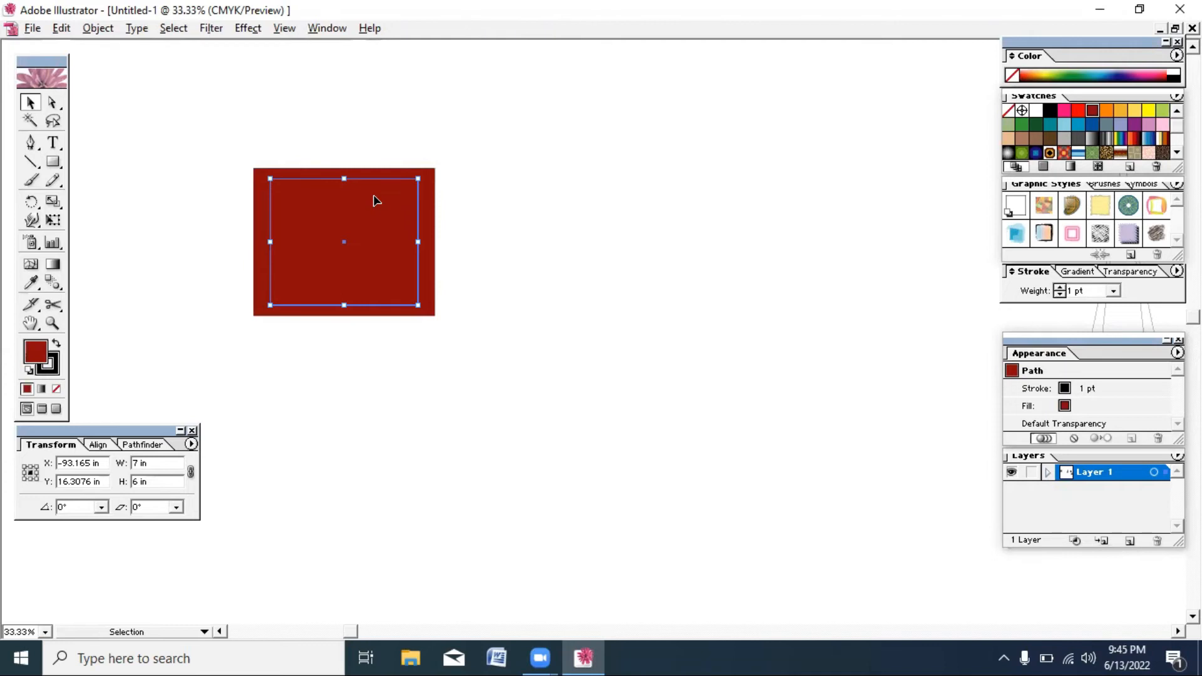
{"action": "left_click_drag", "start_coordinate": [374, 199], "coordinate": [514, 193]}
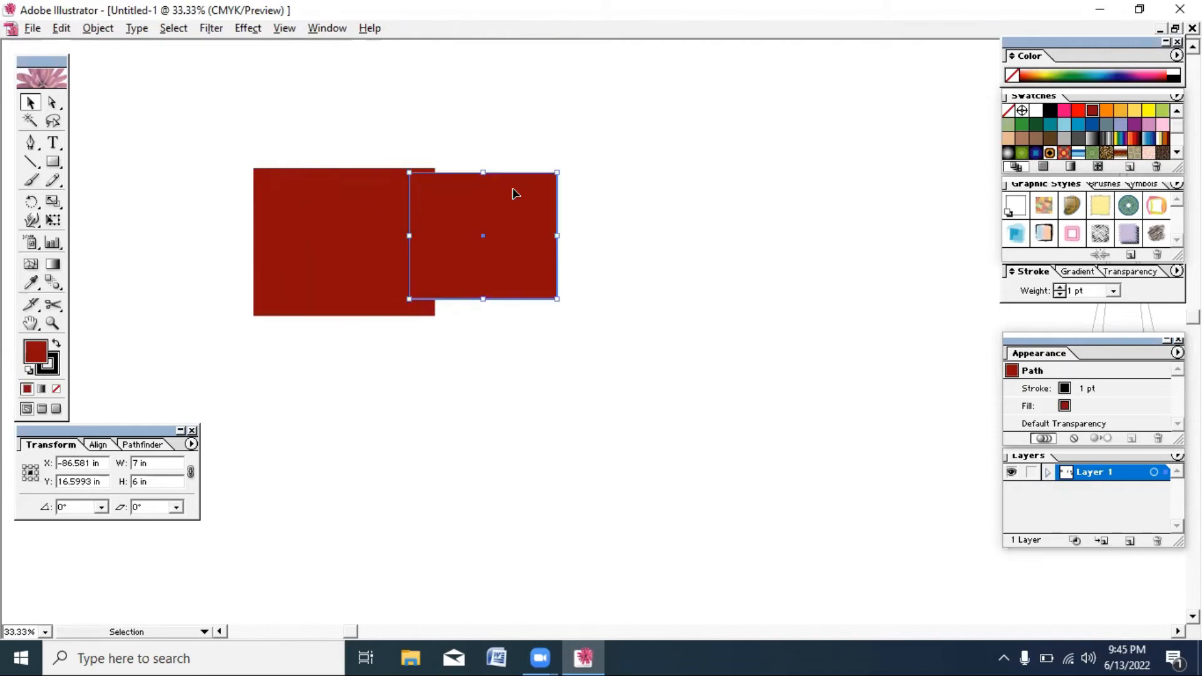
{"action": "key", "text": "ctrl+z"}
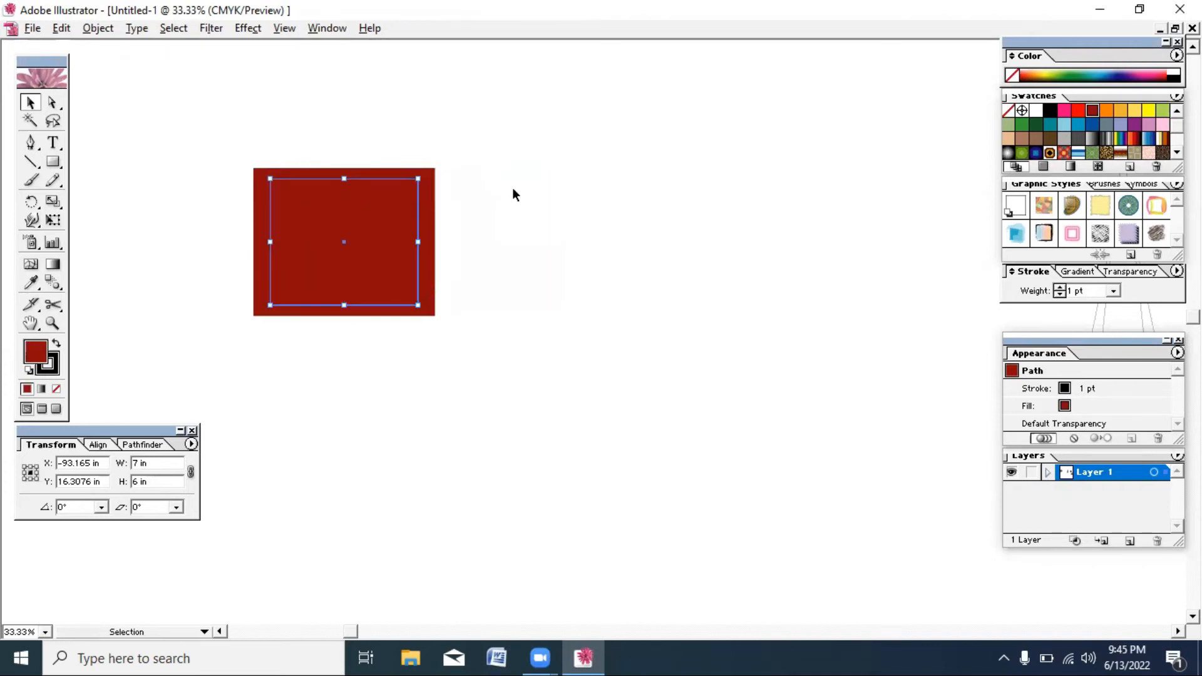
{"action": "left_click", "coordinate": [1150, 112]}
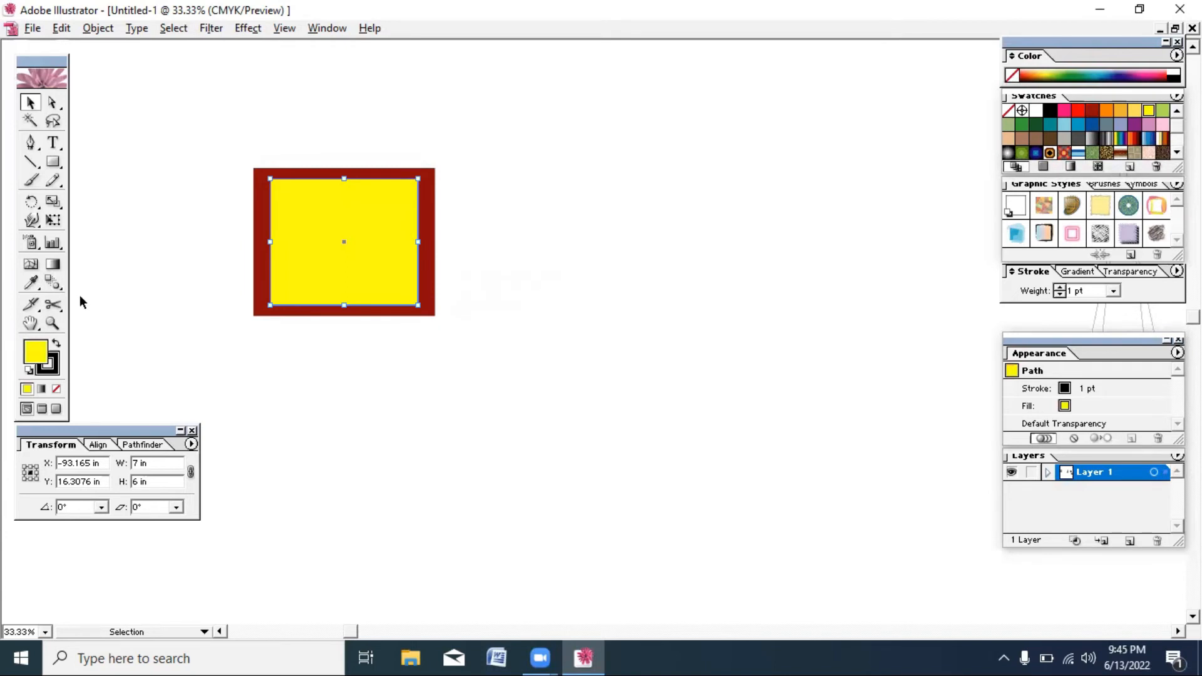
Create a centred 6 by 5 in copy inside the yellow rectangle and fill it pink
{"action": "left_click_drag", "start_coordinate": [156, 464], "coordinate": [32, 465]}
{"action": "type", "text": "6"}
{"action": "key", "text": "Tab"}
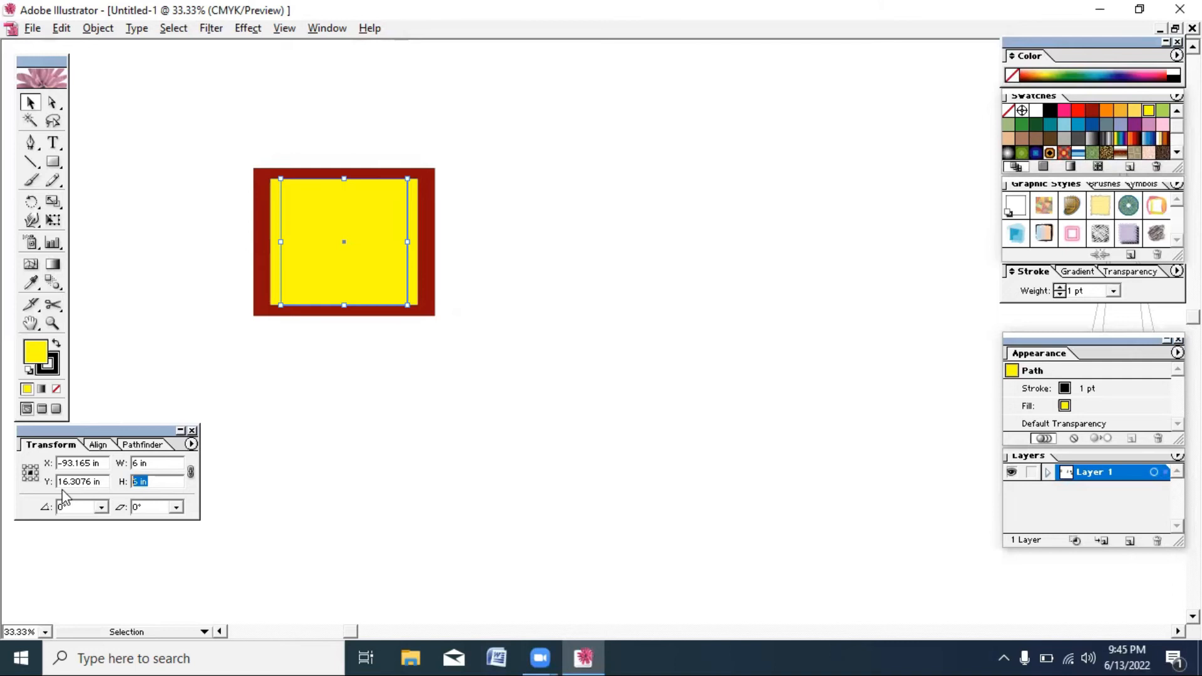
{"action": "type", "text": "5"}
{"action": "key", "text": "Return"}
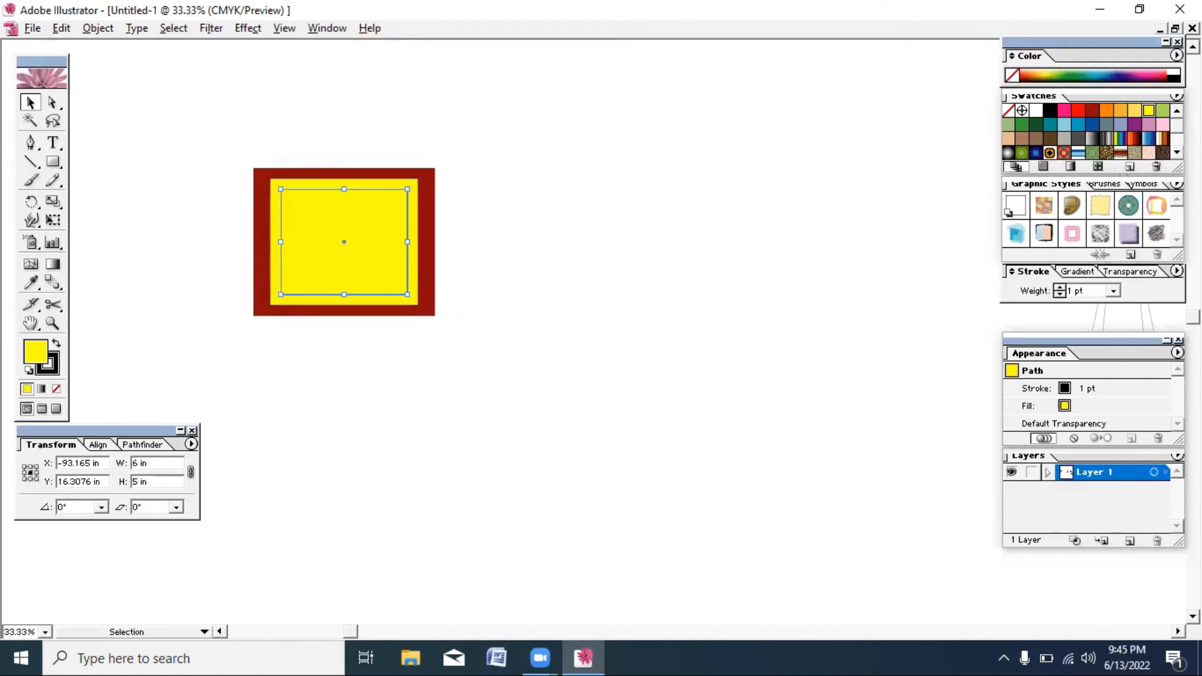
{"action": "left_click", "coordinate": [1162, 113]}
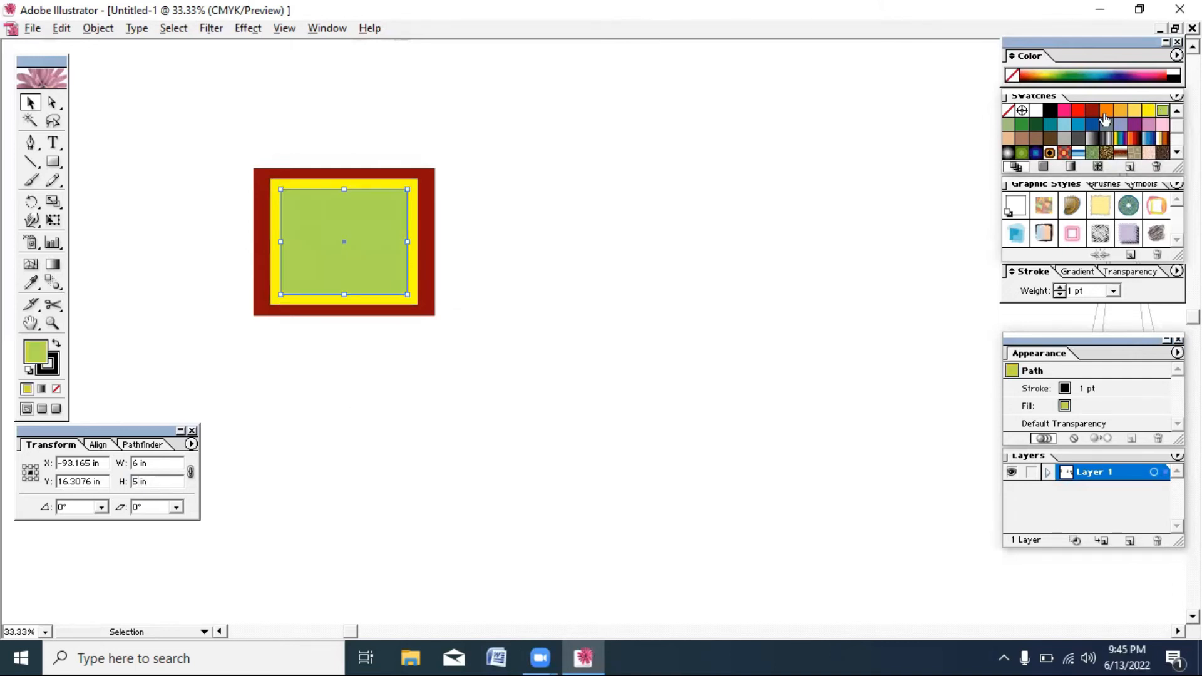
{"action": "left_click", "coordinate": [1063, 113]}
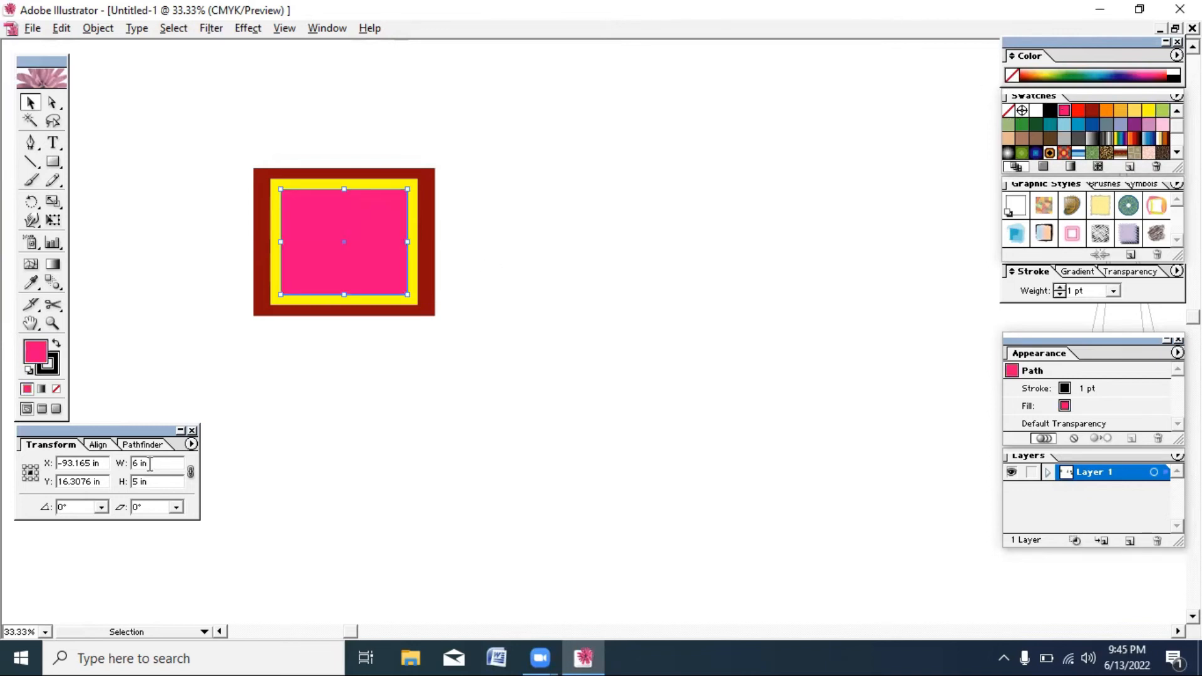
Create a centred 5 by 4 in copy inside the pink rectangle and fill it light green
{"action": "left_click_drag", "start_coordinate": [153, 463], "coordinate": [4, 489]}
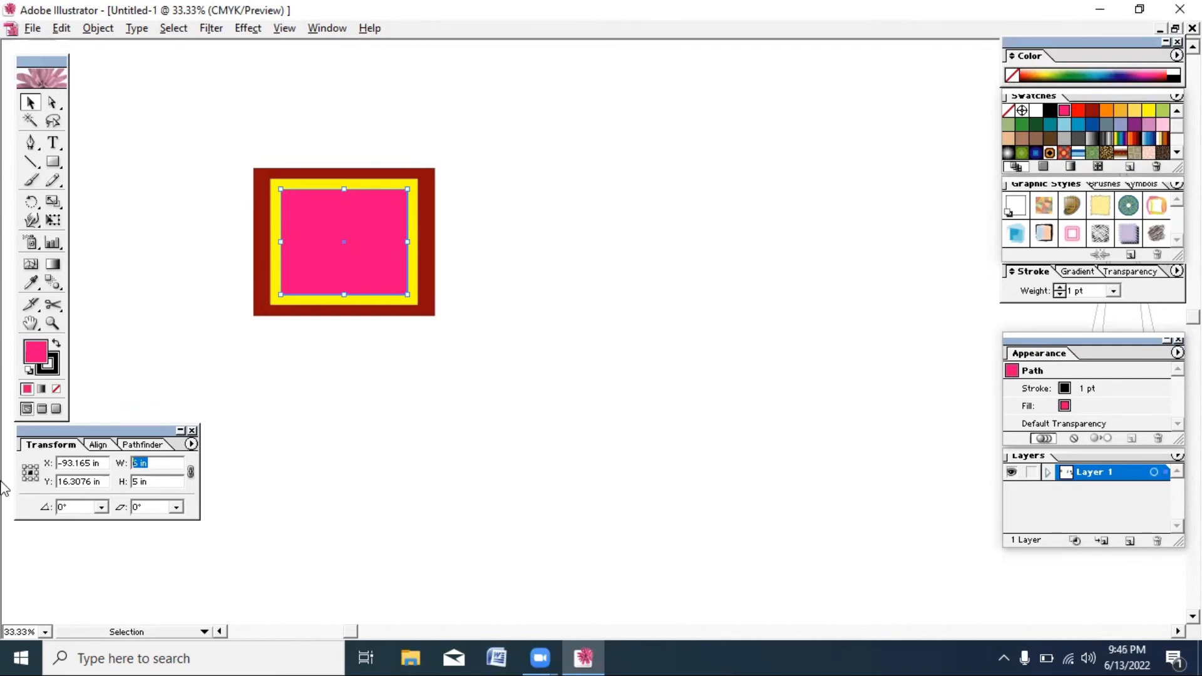
{"action": "type", "text": "5 in"}
{"action": "key", "text": "Tab"}
{"action": "type", "text": "4 in"}
{"action": "key", "text": "Return"}
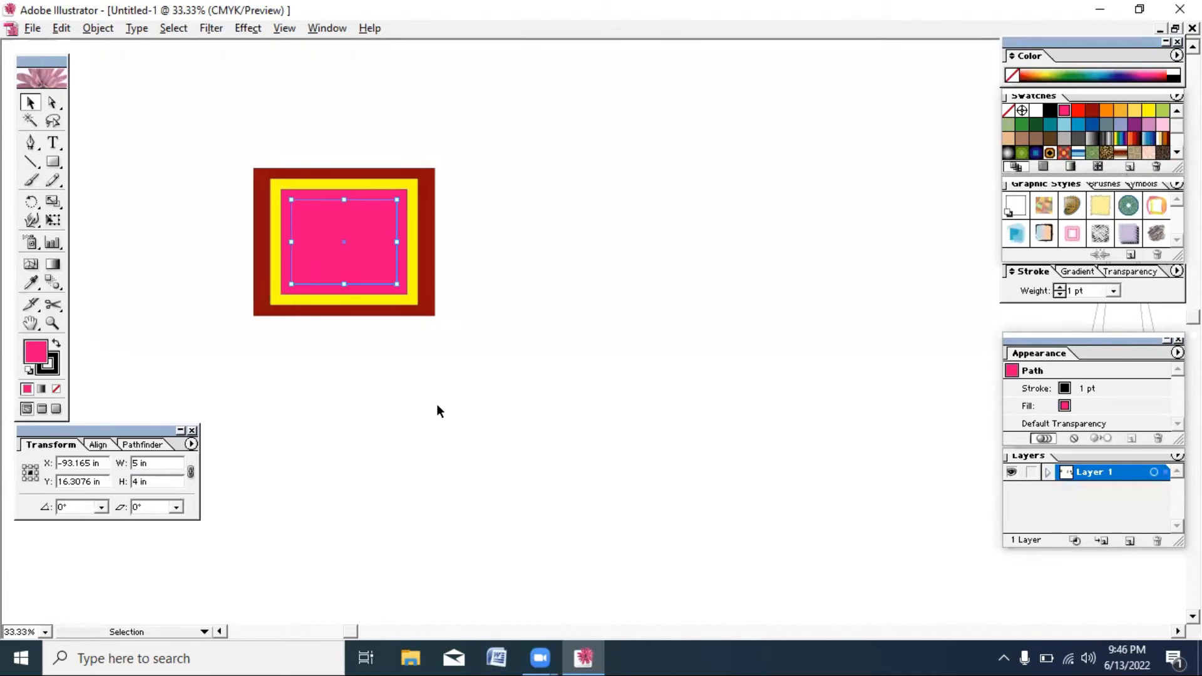
{"action": "left_click", "coordinate": [1163, 113]}
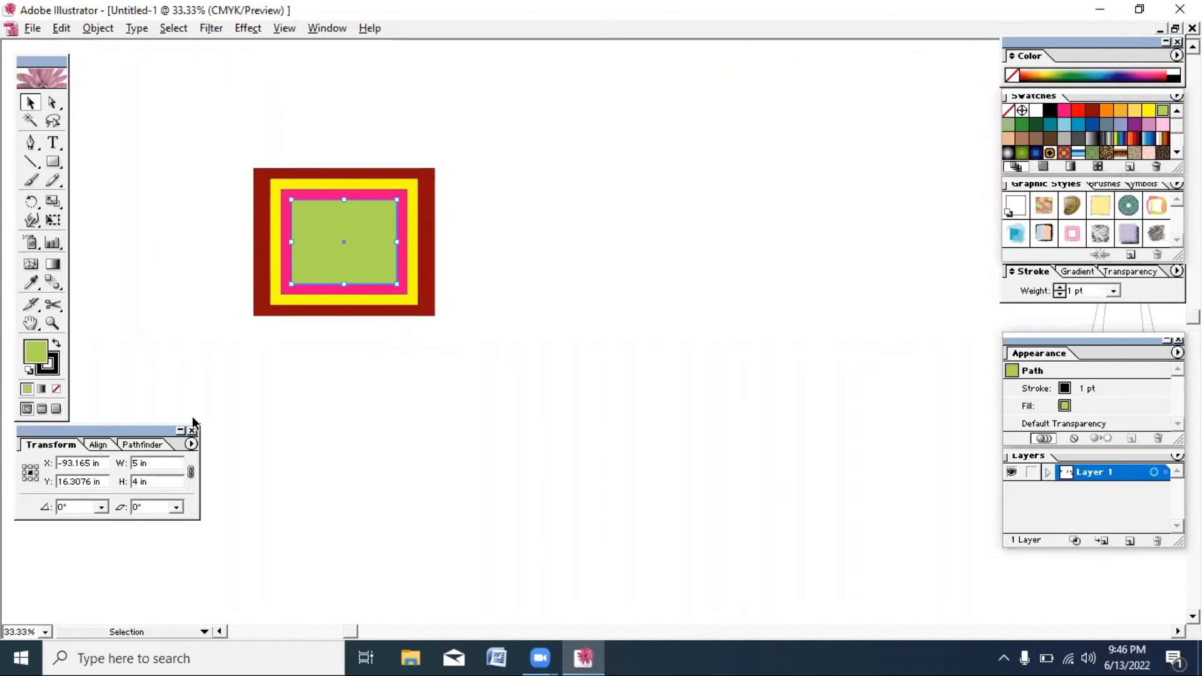
Create a centred 4 by 3 in copy inside the light green rectangle and fill it purple
{"action": "triple_click", "coordinate": [158, 462]}
{"action": "type", "text": "4"}
{"action": "key", "text": "Tab"}
{"action": "type", "text": "3"}
{"action": "key", "text": "Return"}
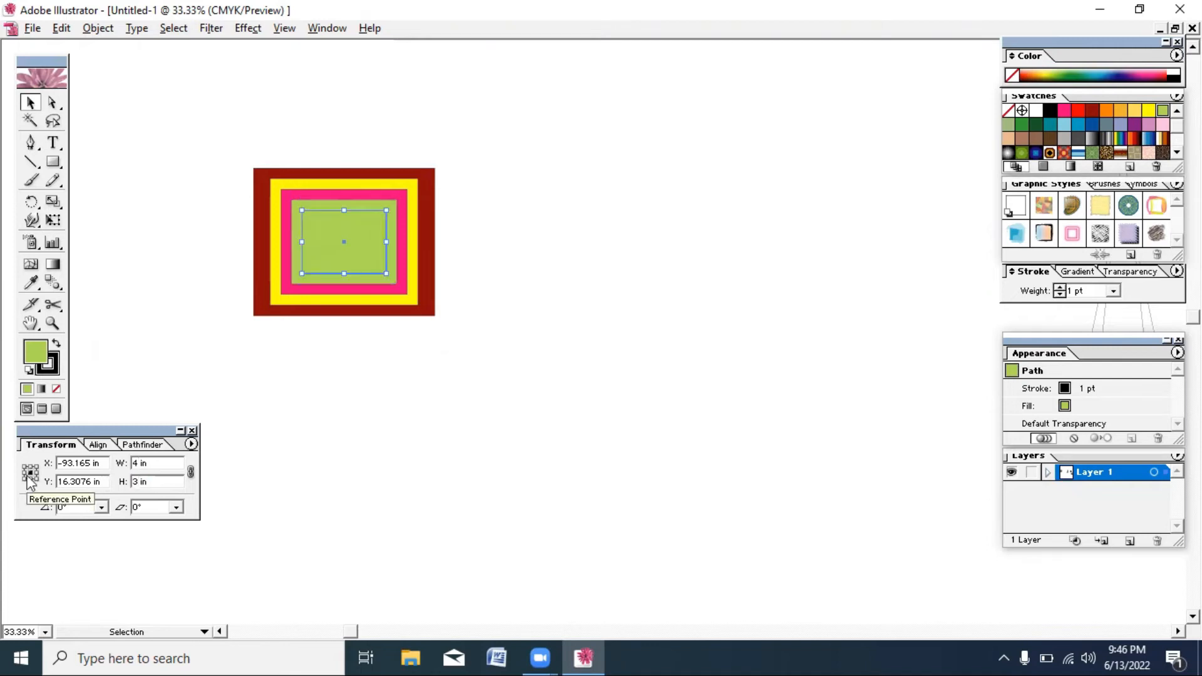
{"action": "left_click", "coordinate": [1134, 125]}
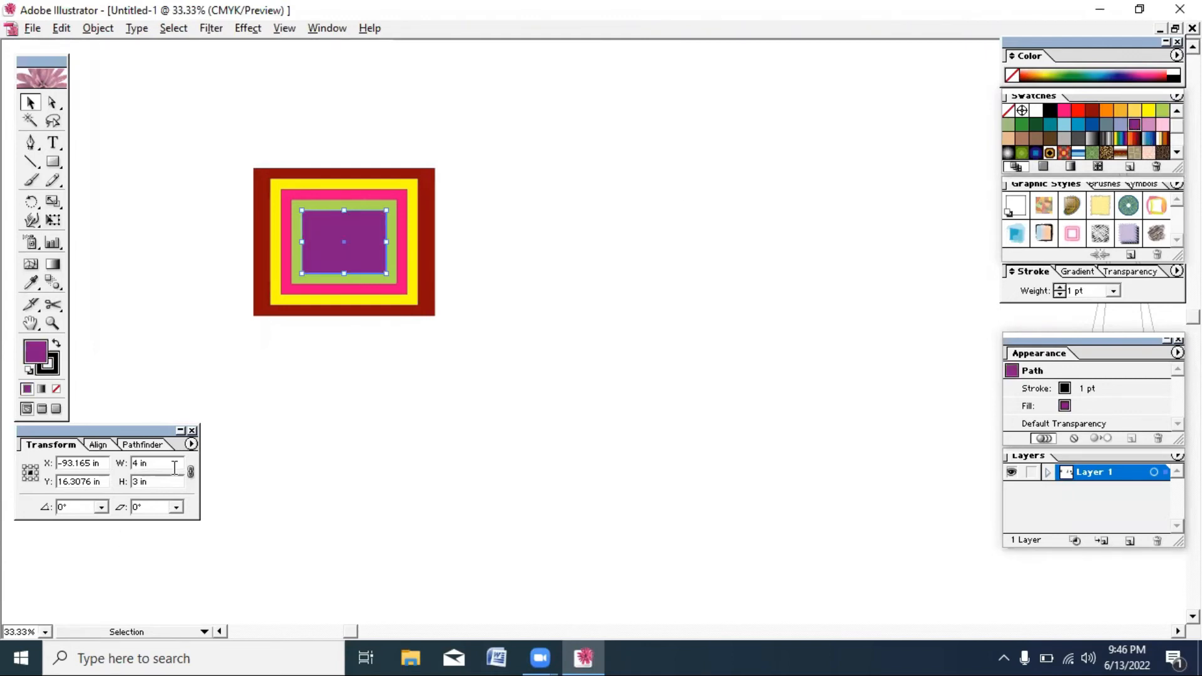
Create a centred 3 by 2 in copy inside the purple rectangle and fill it light blue
{"action": "left_click_drag", "start_coordinate": [165, 465], "coordinate": [2, 515]}
{"action": "type", "text": "3"}
{"action": "key", "text": "Tab"}
{"action": "type", "text": "2"}
{"action": "key", "text": "Return"}
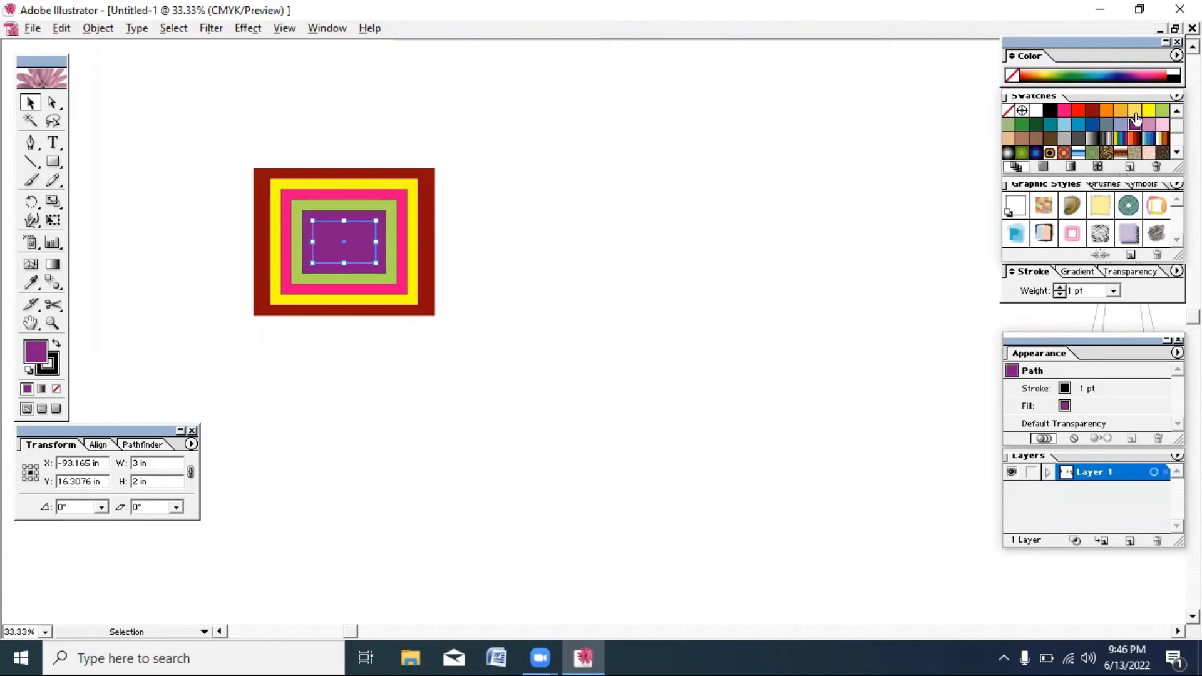
{"action": "left_click", "coordinate": [1065, 124]}
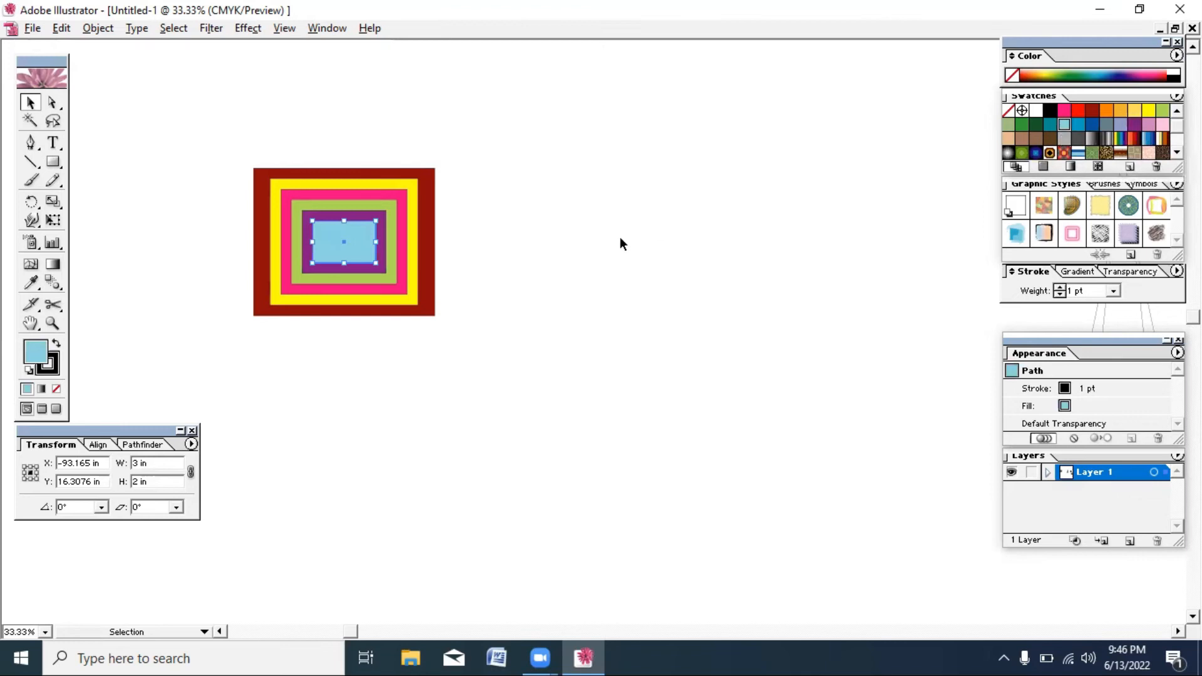
Create a centred 2 by 1 in copy inside the light blue rectangle and fill it dark green
{"action": "left_click_drag", "start_coordinate": [175, 466], "coordinate": [5, 483]}
{"action": "type", "text": "2"}
{"action": "left_click_drag", "start_coordinate": [153, 482], "coordinate": [27, 478]}
{"action": "type", "text": "1"}
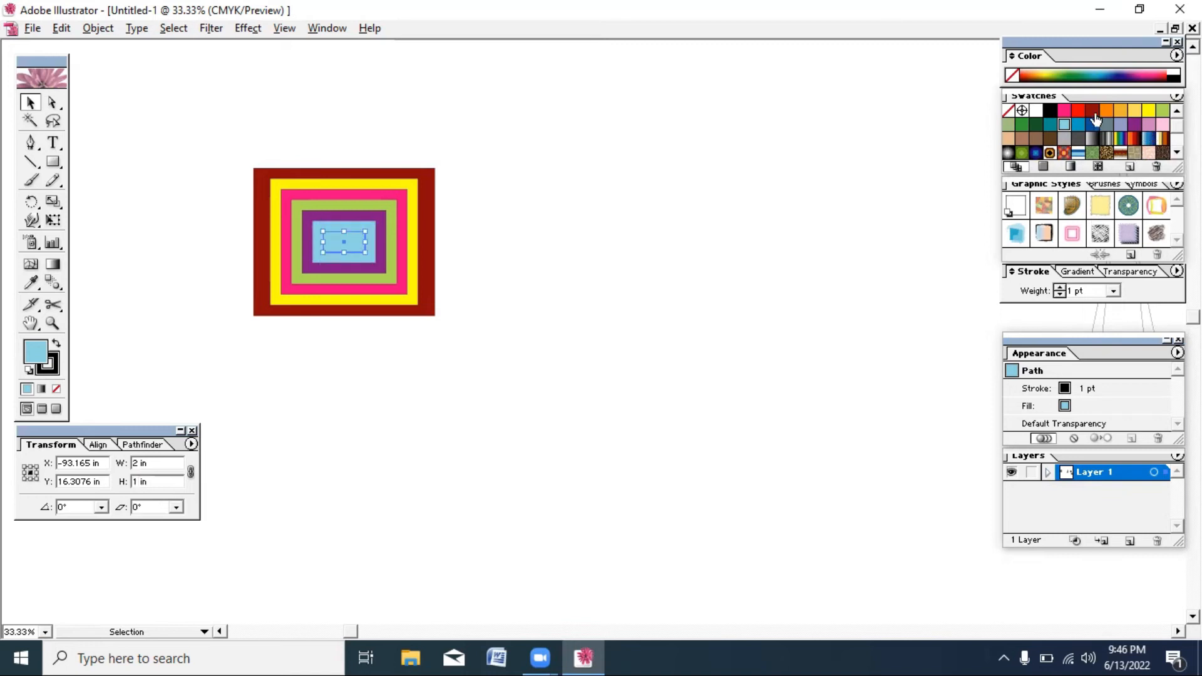
{"action": "left_click", "coordinate": [1037, 127]}
{"action": "left_click", "coordinate": [627, 212]}
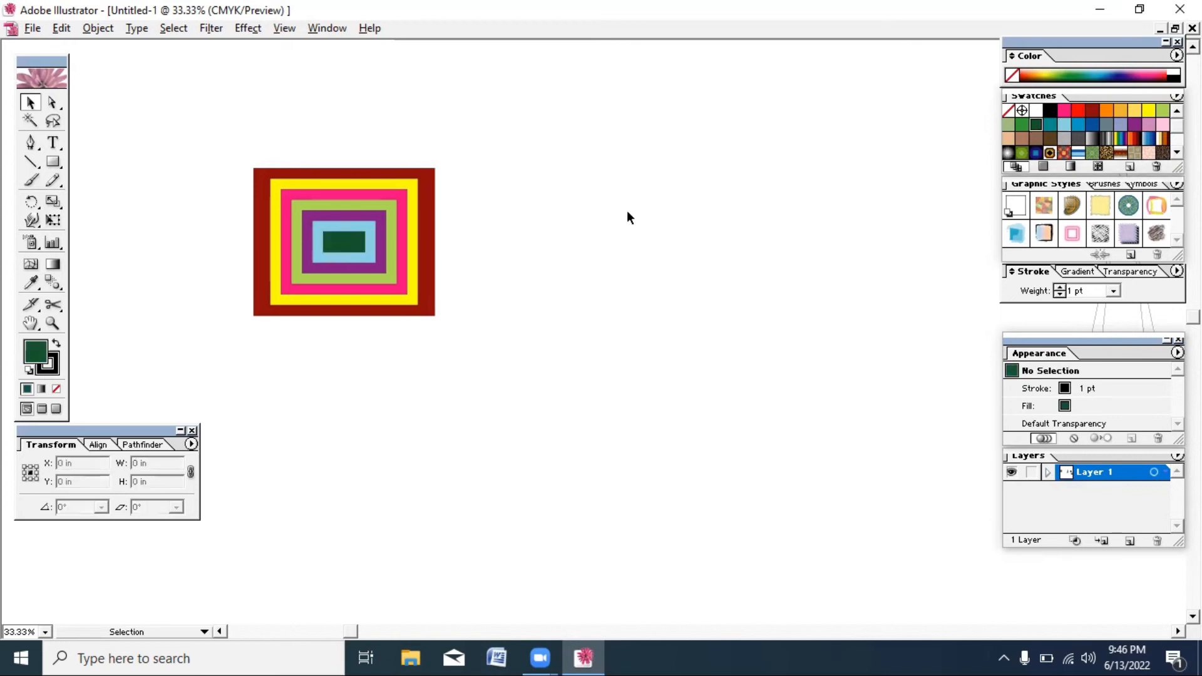
Remove the stroke from all the concentric rectangles
{"action": "left_click_drag", "start_coordinate": [194, 144], "coordinate": [622, 437]}
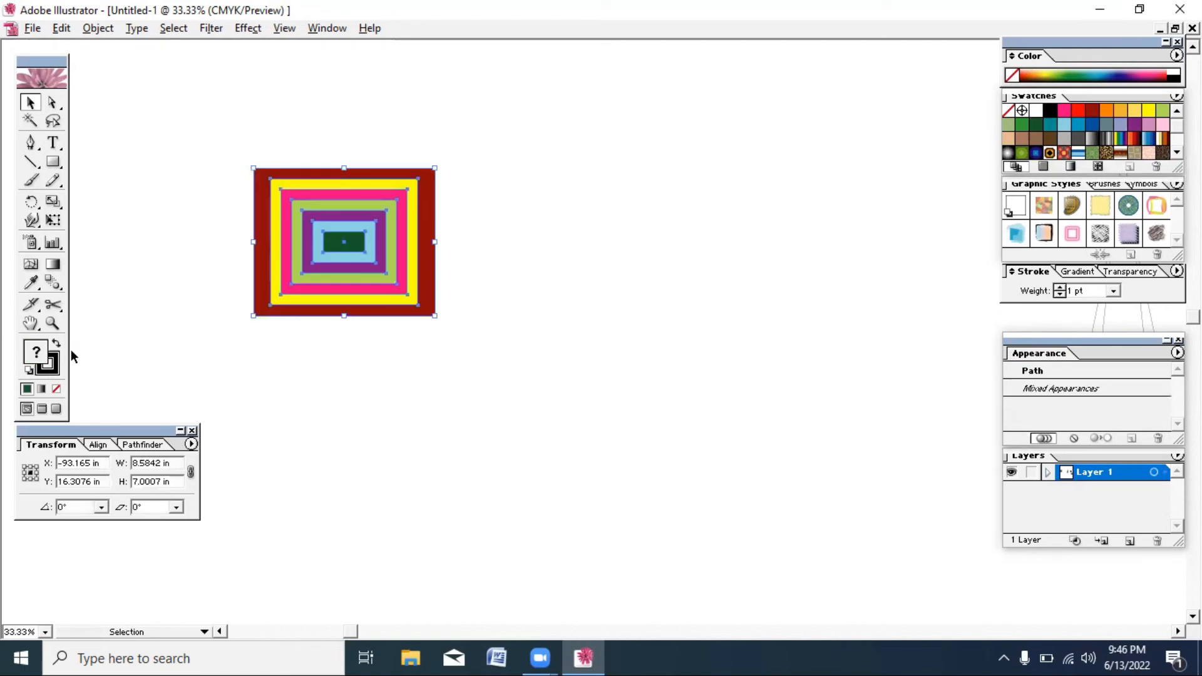
{"action": "left_click", "coordinate": [55, 369]}
{"action": "left_click", "coordinate": [57, 390]}
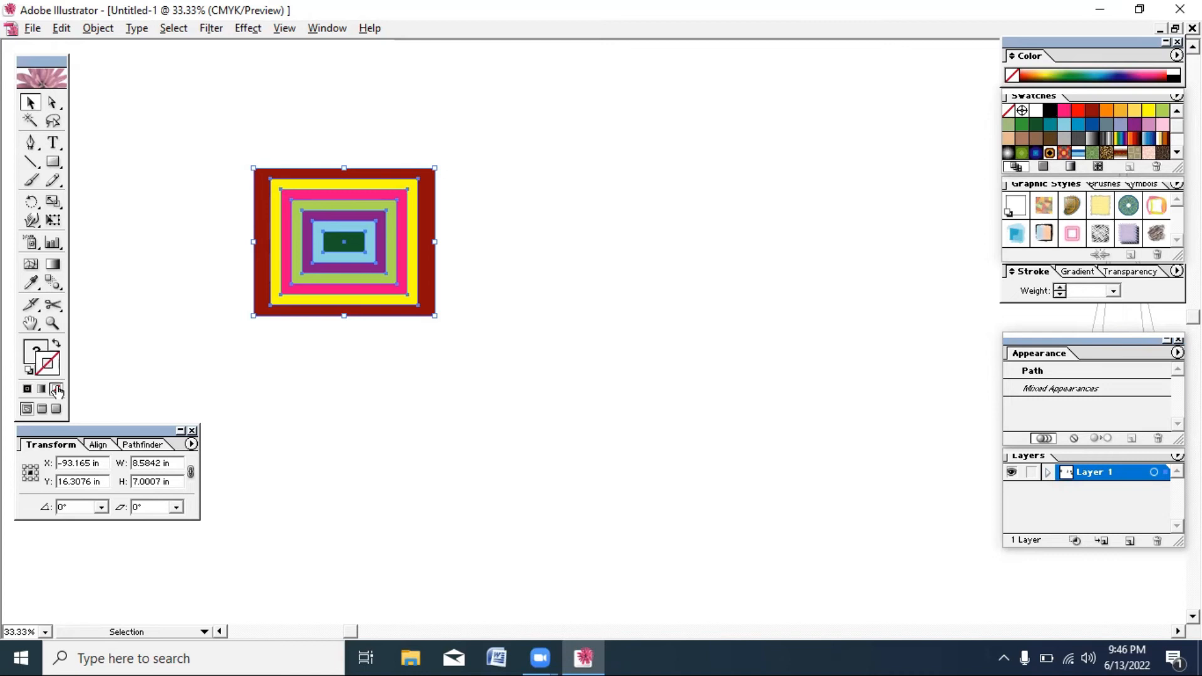
{"action": "left_click", "coordinate": [369, 330]}
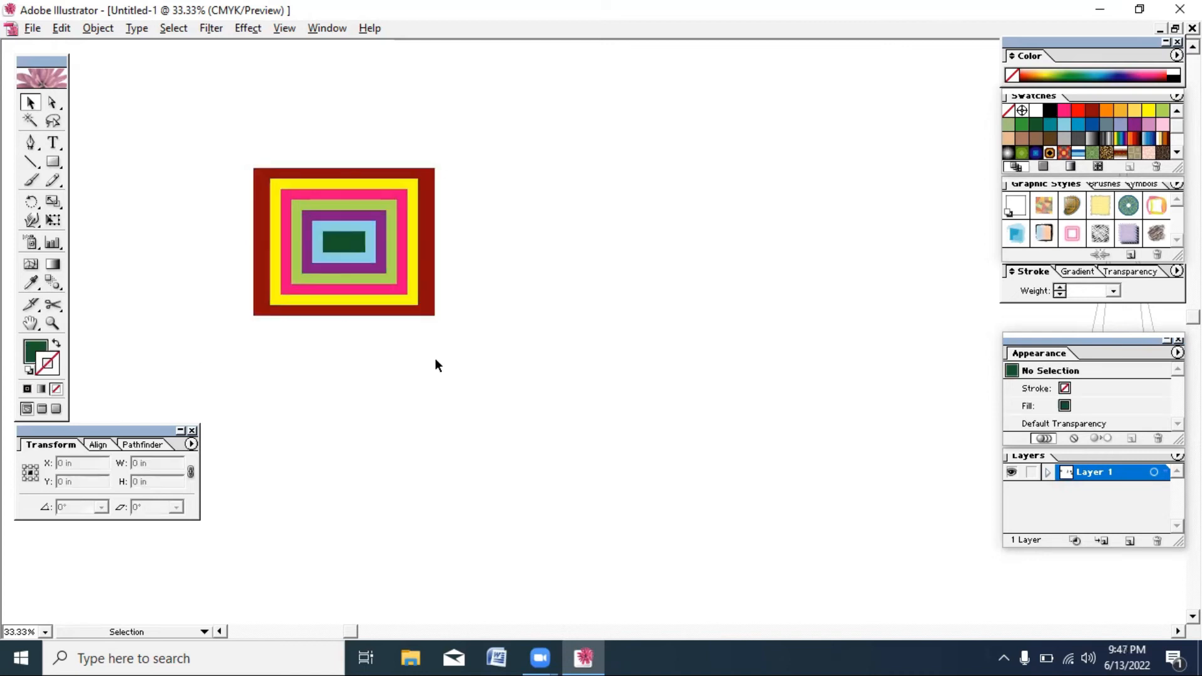
Group all the concentric rectangles into one object
{"action": "left_click_drag", "start_coordinate": [456, 350], "coordinate": [296, 192]}
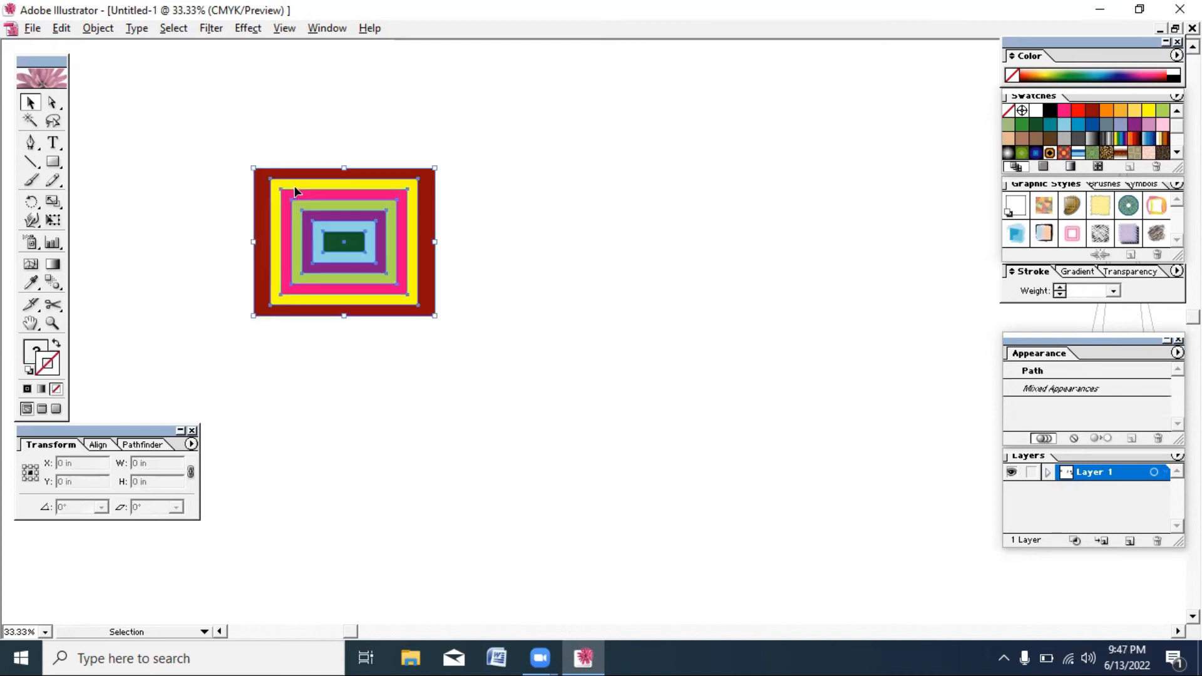
{"action": "right_click", "coordinate": [308, 202]}
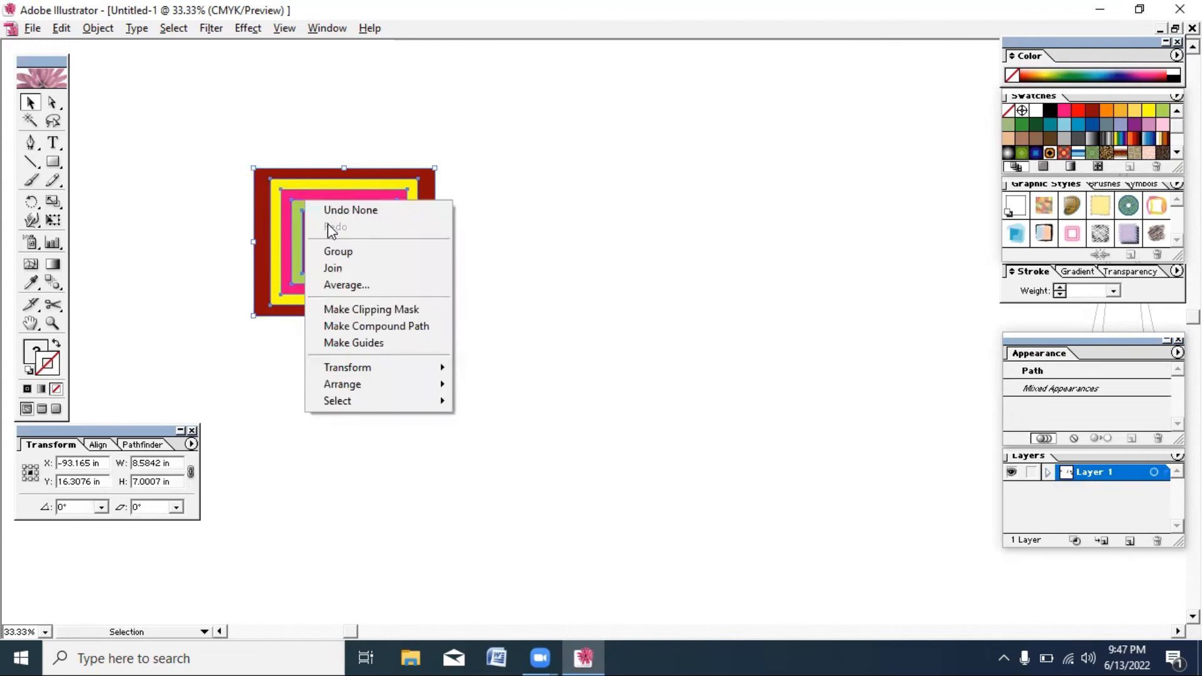
{"action": "left_click", "coordinate": [344, 253]}
{"action": "key", "text": "ctrl+minus"}
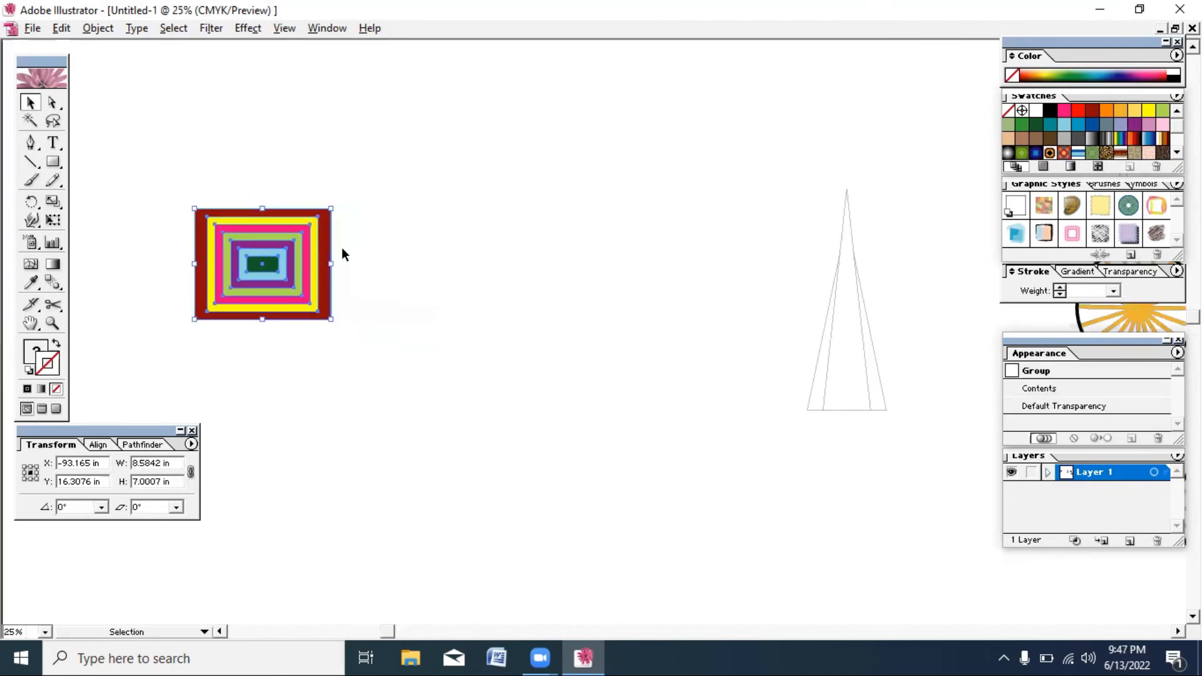
{"action": "left_click", "coordinate": [343, 249]}
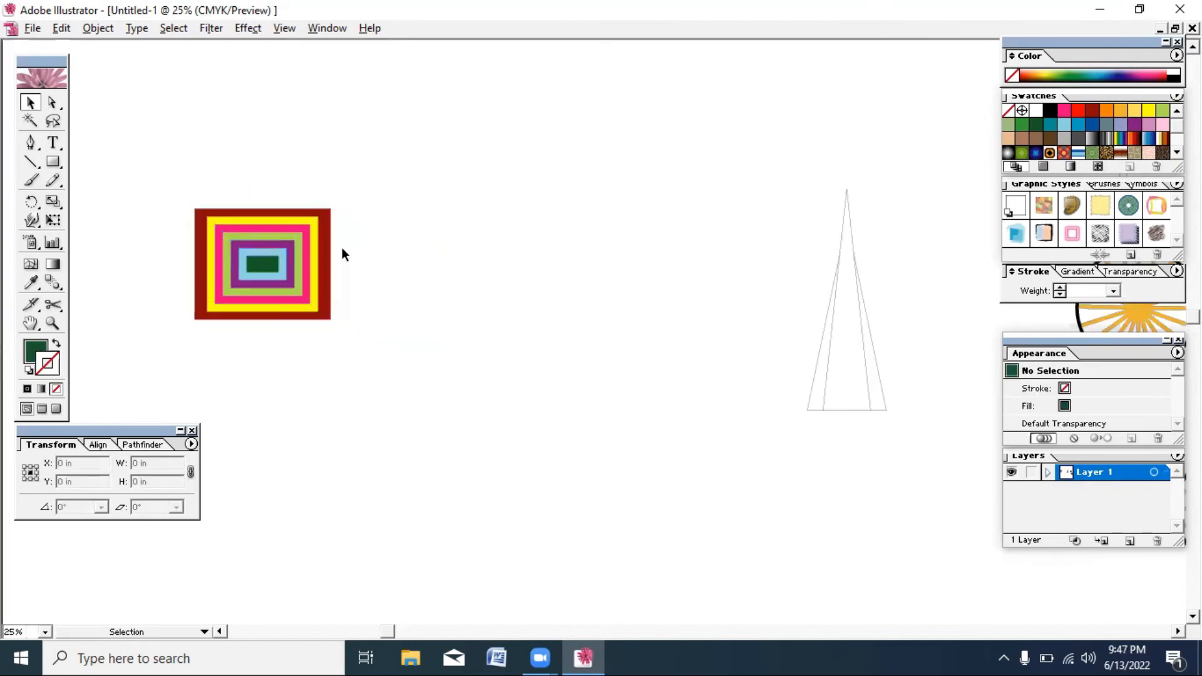
Copy the grouped rectangles to the right with a small gap and repeat the copy three times for a row of five
{"action": "left_click", "coordinate": [295, 246]}
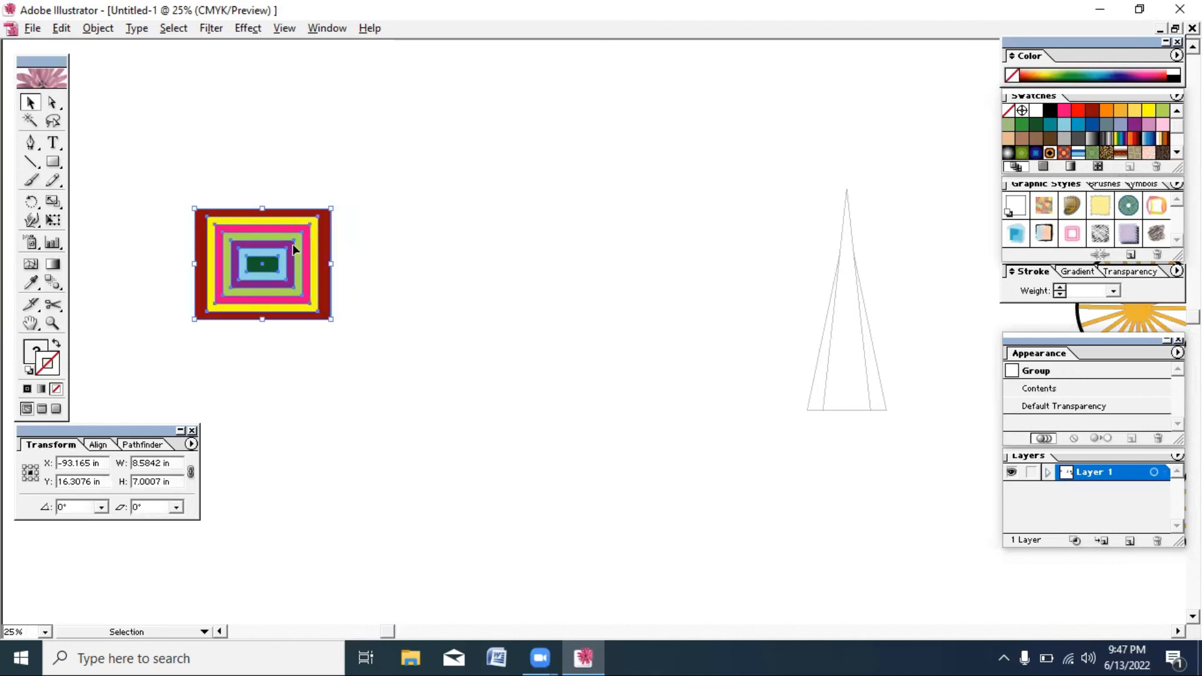
{"action": "left_click_drag", "start_coordinate": [295, 248], "coordinate": [439, 247]}
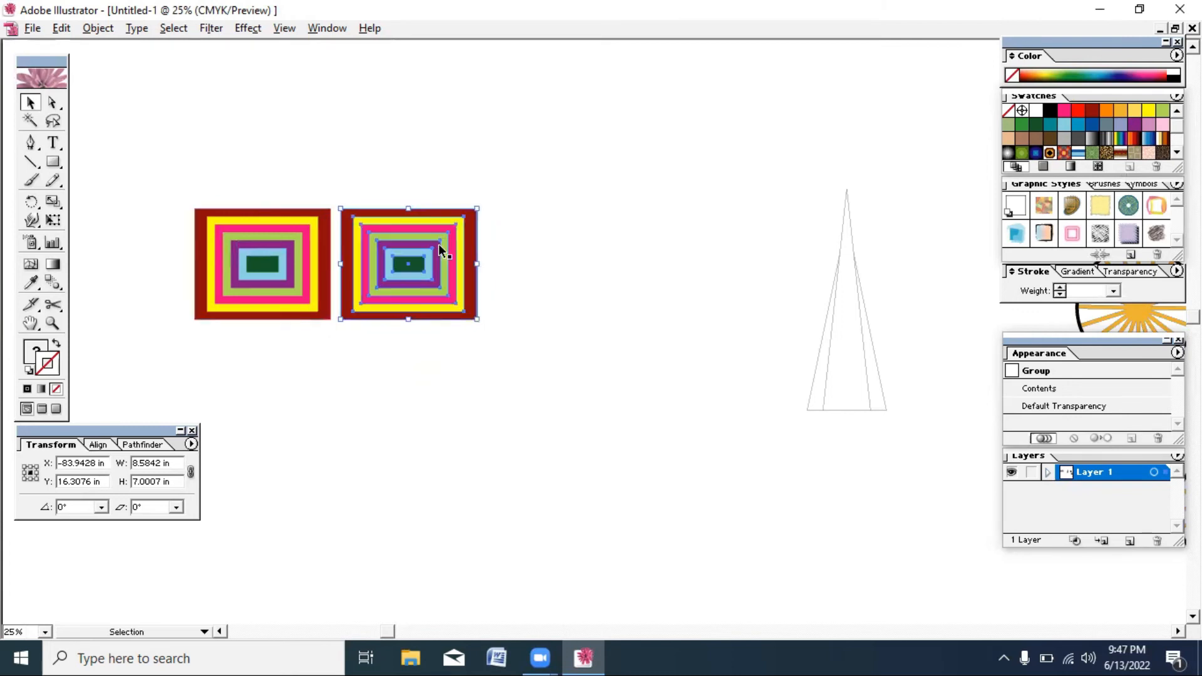
{"action": "key", "text": "ctrl+d"}
{"action": "key", "text": "ctrl+d"}
{"action": "key", "text": "ctrl+d"}
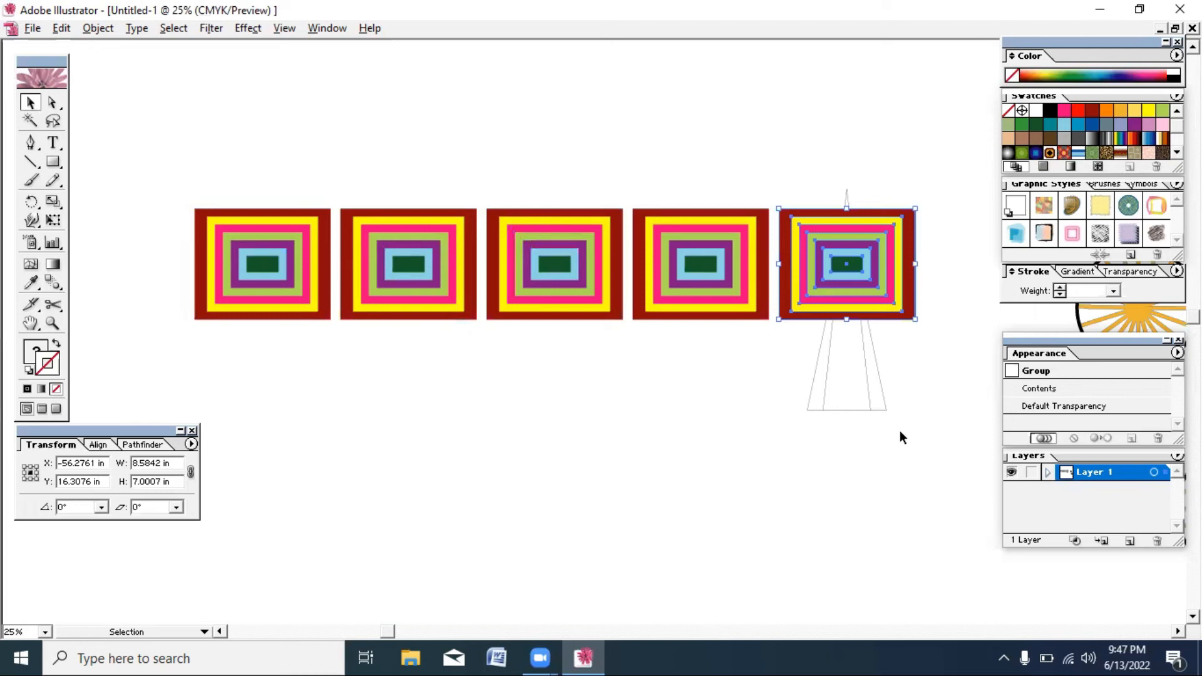
Delete the narrow triangle outlines overlapping the last tile of the row
{"action": "left_click", "coordinate": [818, 376]}
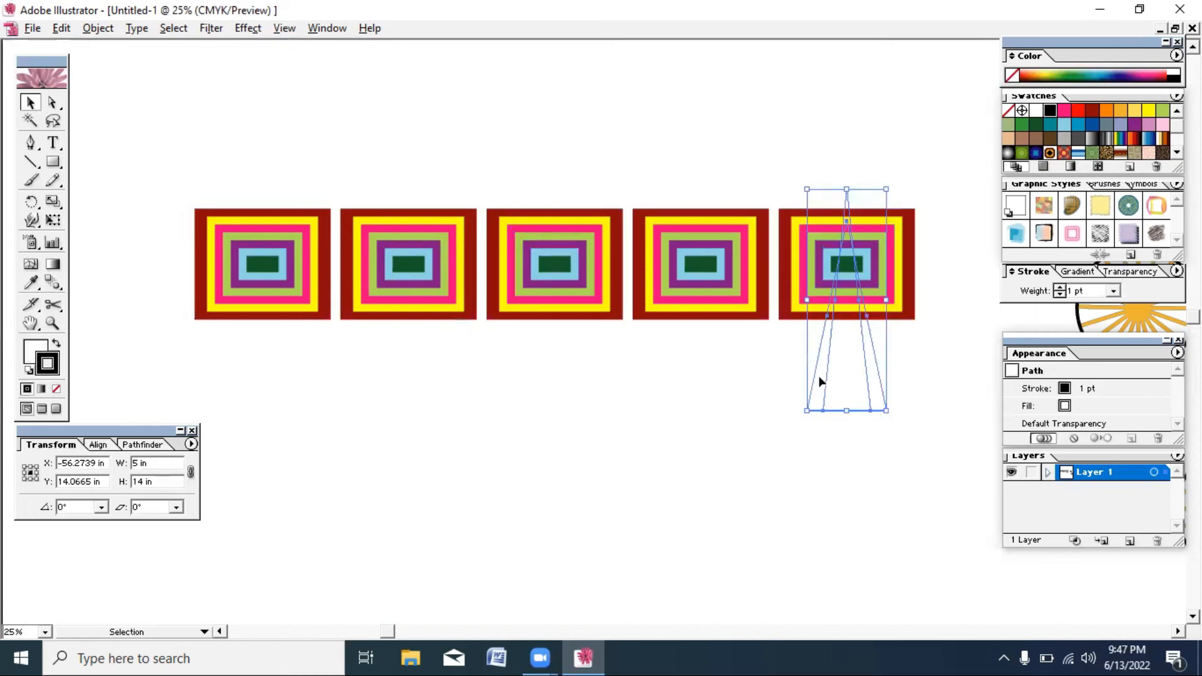
{"action": "key", "text": "Delete"}
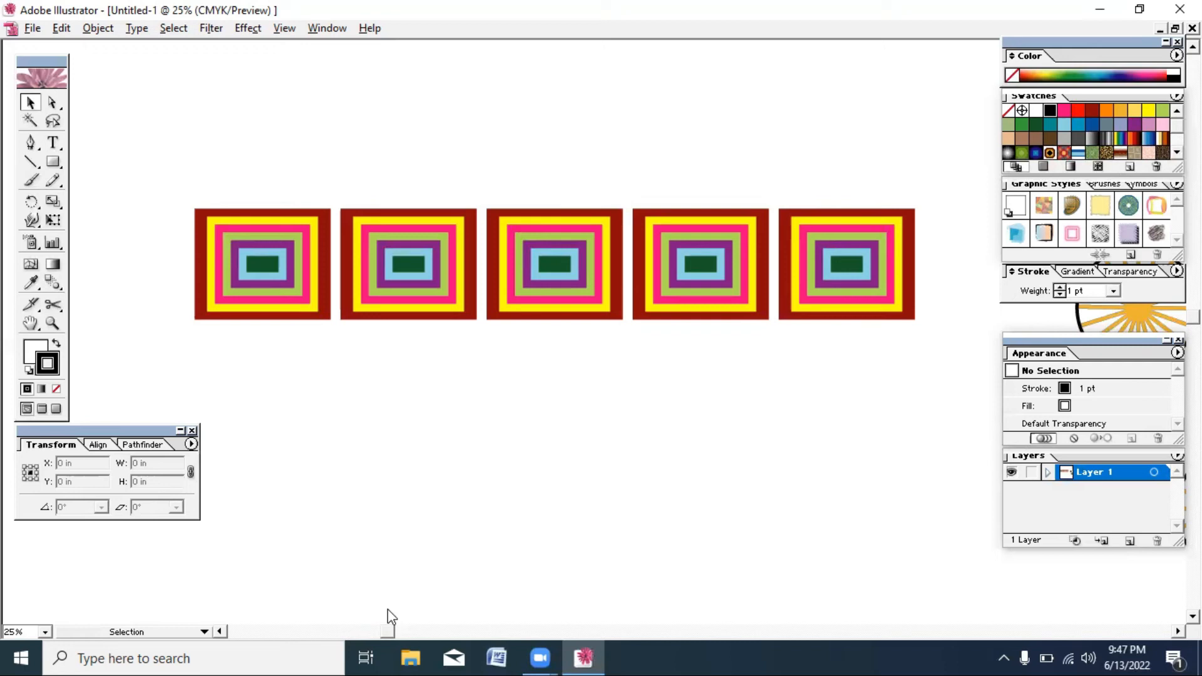
{"action": "key", "text": "alt+Tab"}
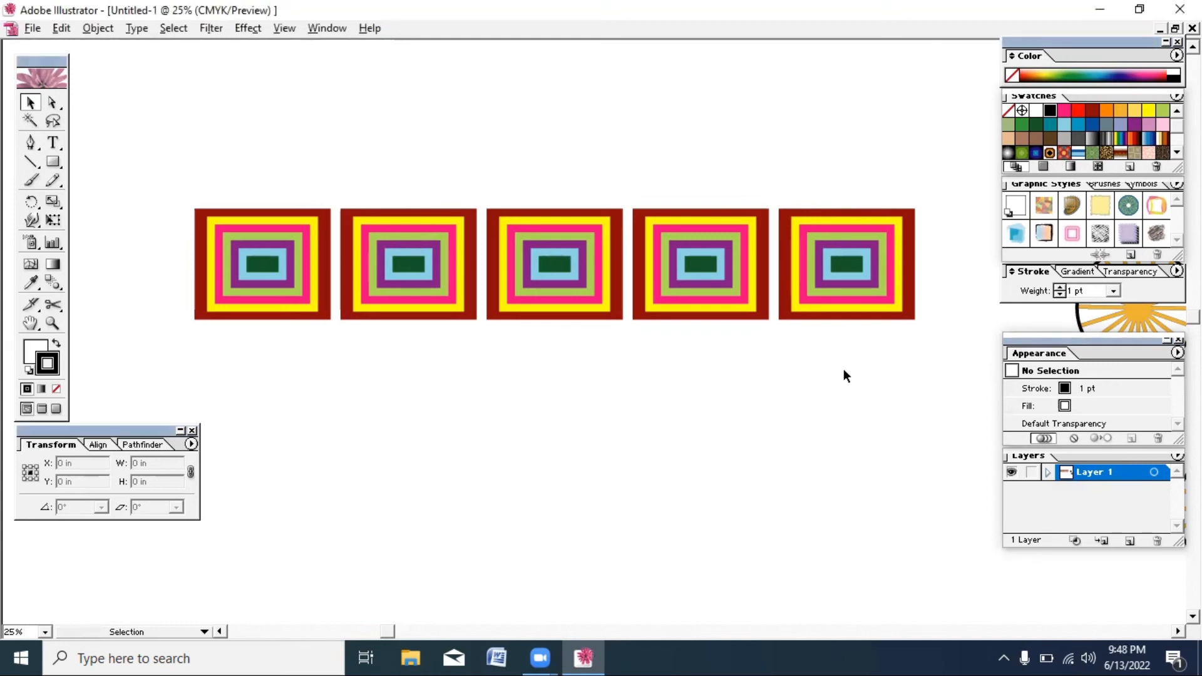
Copy the whole row of five tiles straight below with a small gap and repeat the copy three times for five rows
{"action": "left_click_drag", "start_coordinate": [926, 348], "coordinate": [244, 258]}
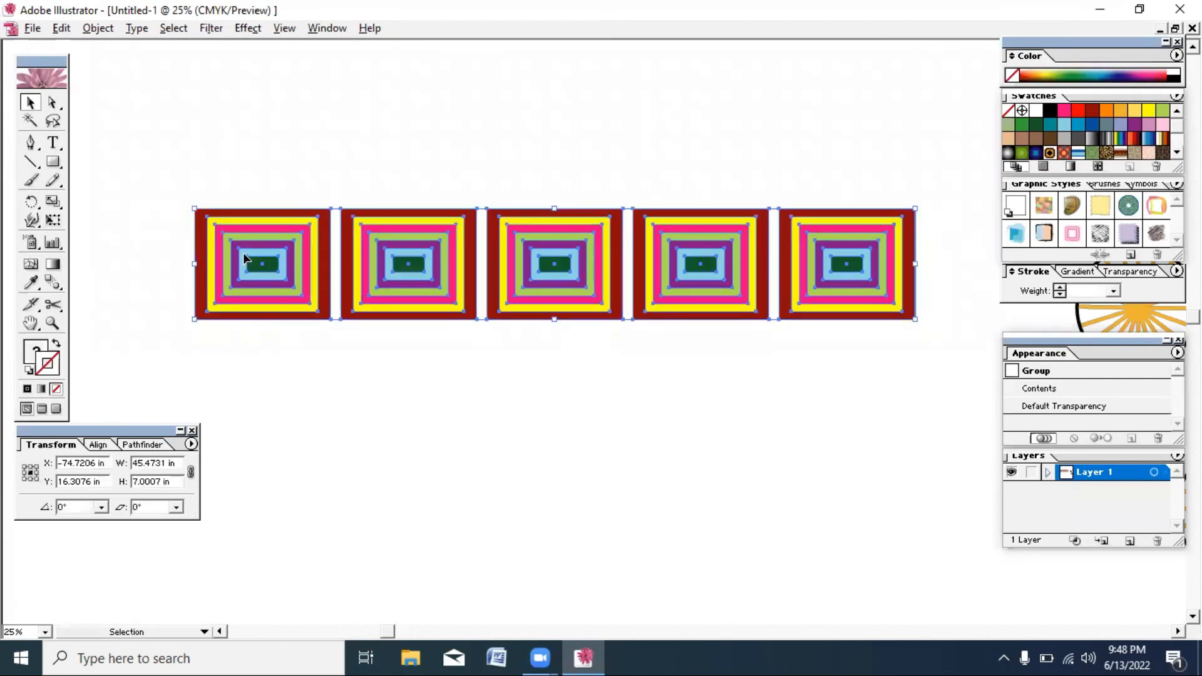
{"action": "left_click_drag", "start_coordinate": [266, 299], "coordinate": [266, 387]}
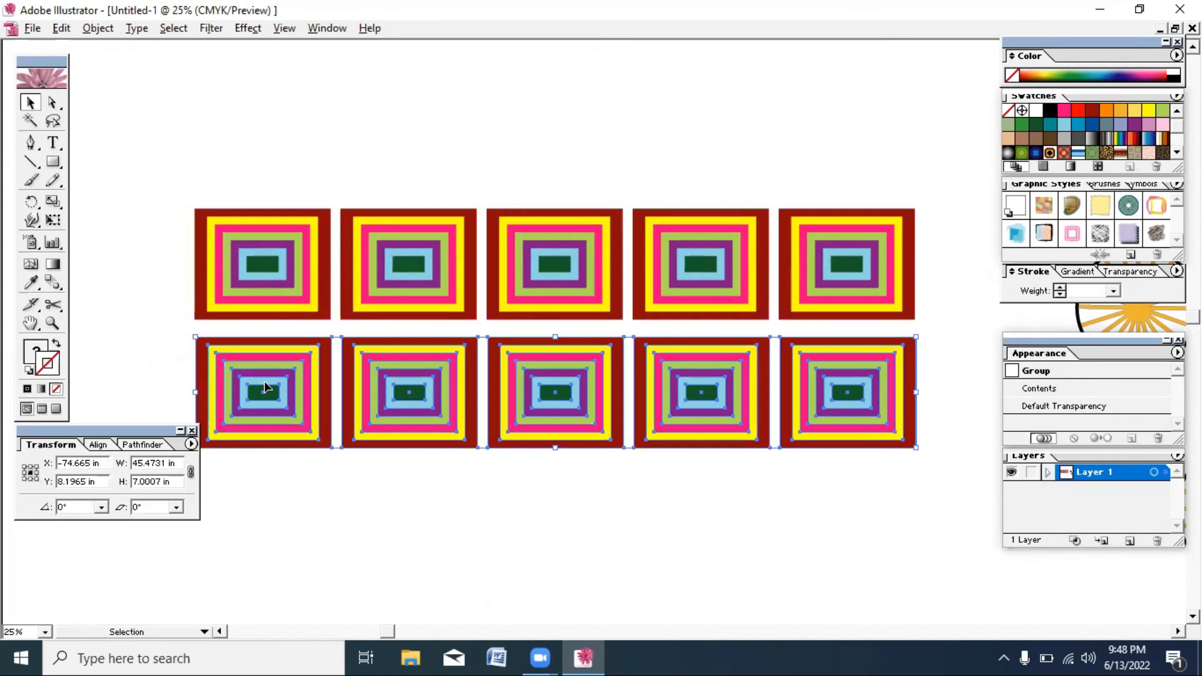
{"action": "key", "text": "ctrl+d"}
{"action": "key", "text": "ctrl+d"}
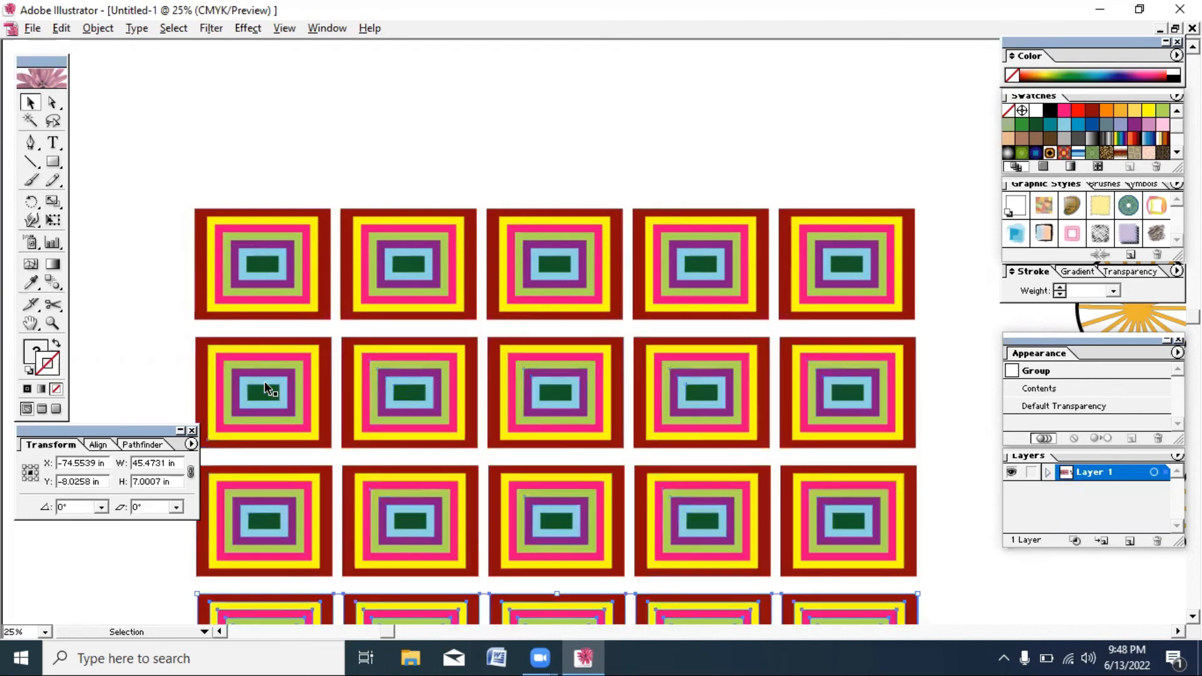
{"action": "key", "text": "ctrl+minus"}
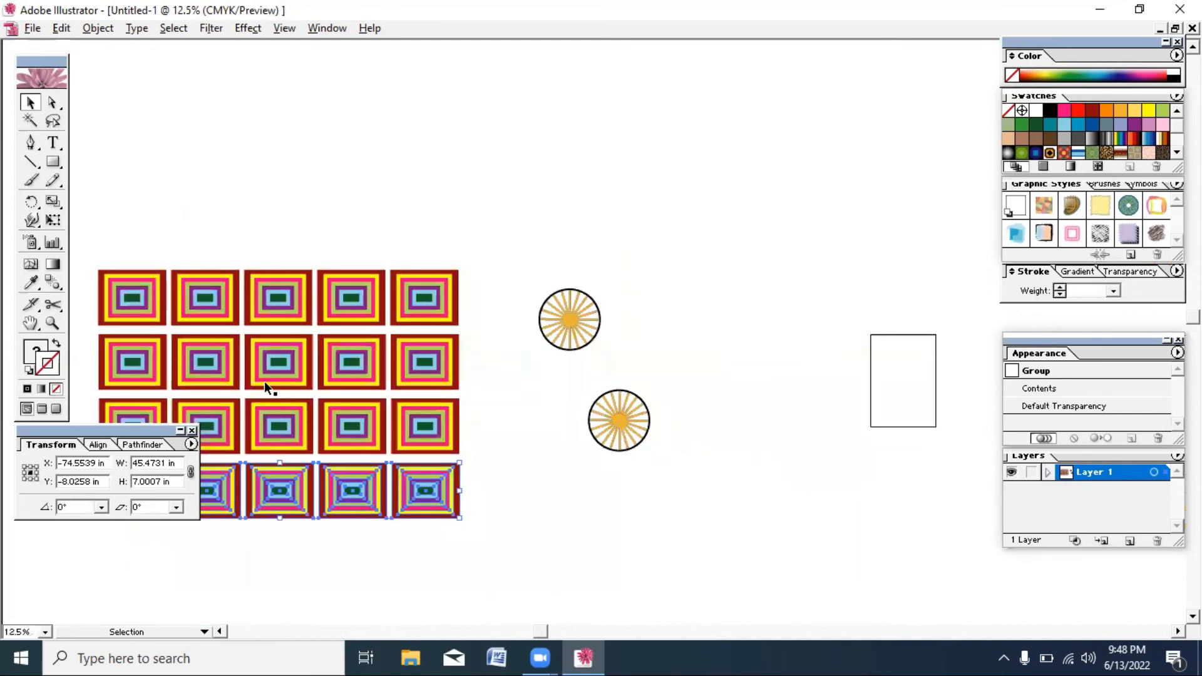
{"action": "key", "text": "ctrl+d"}
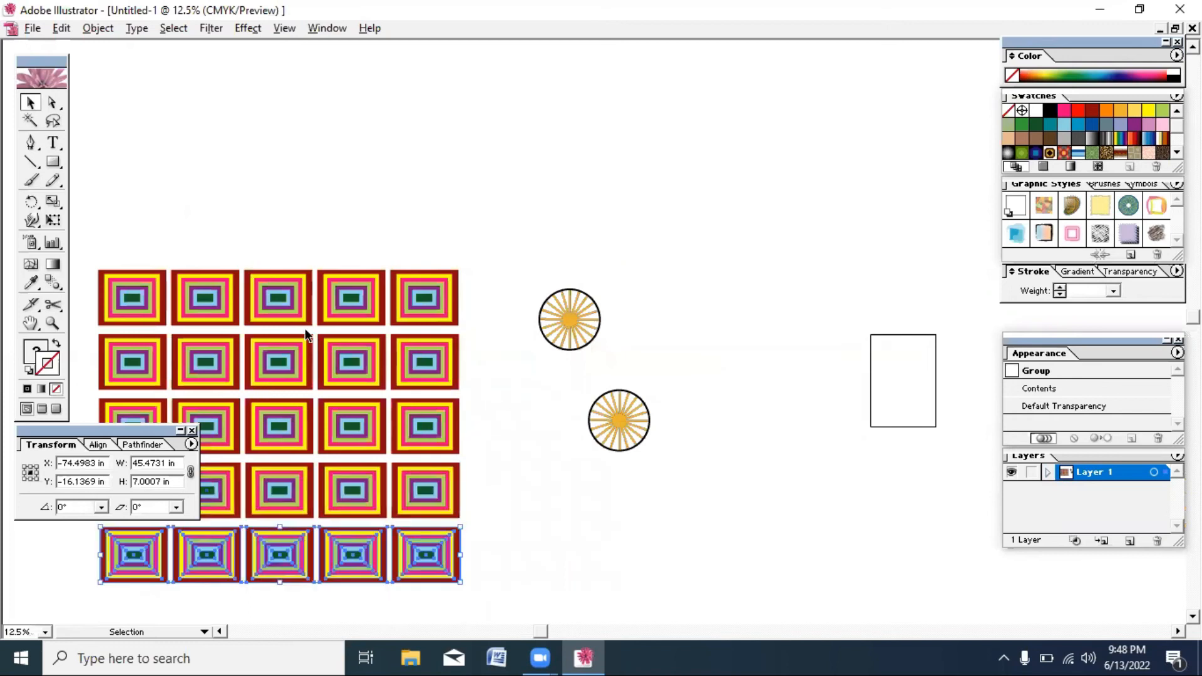
{"action": "key", "text": "space"}
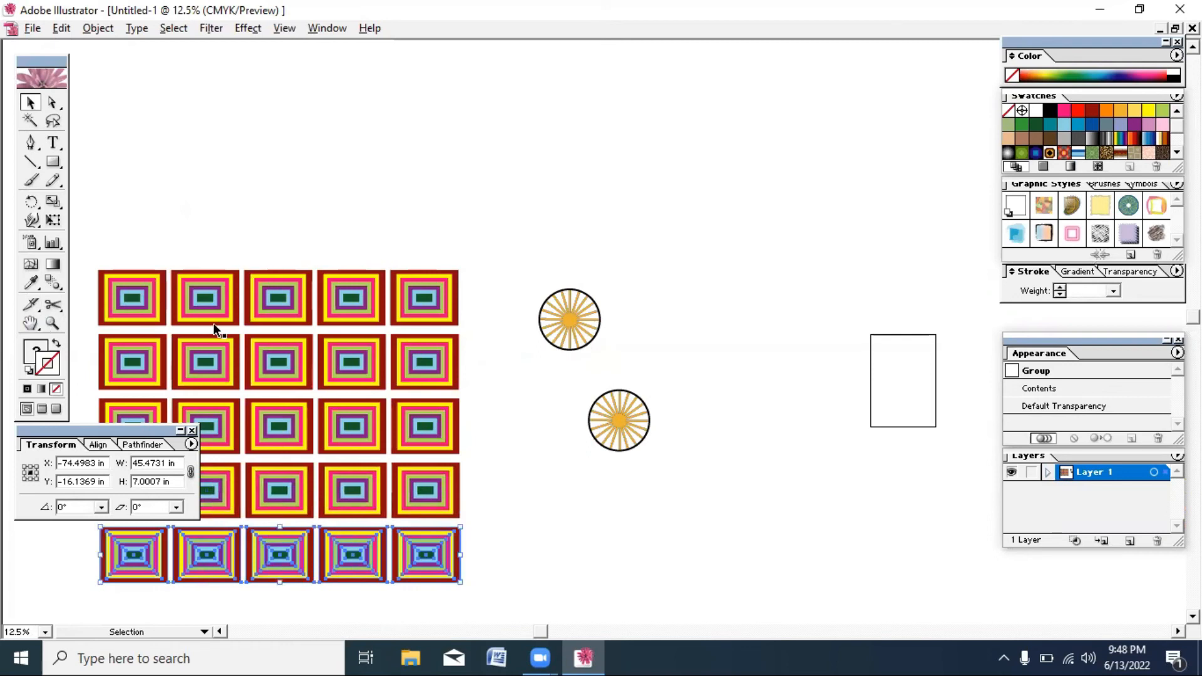
Try aligning all the tiles of the grid on their horizontal centres, and undo the alignment
{"action": "left_click", "coordinate": [30, 324]}
{"action": "left_click_drag", "start_coordinate": [237, 180], "coordinate": [419, 97]}
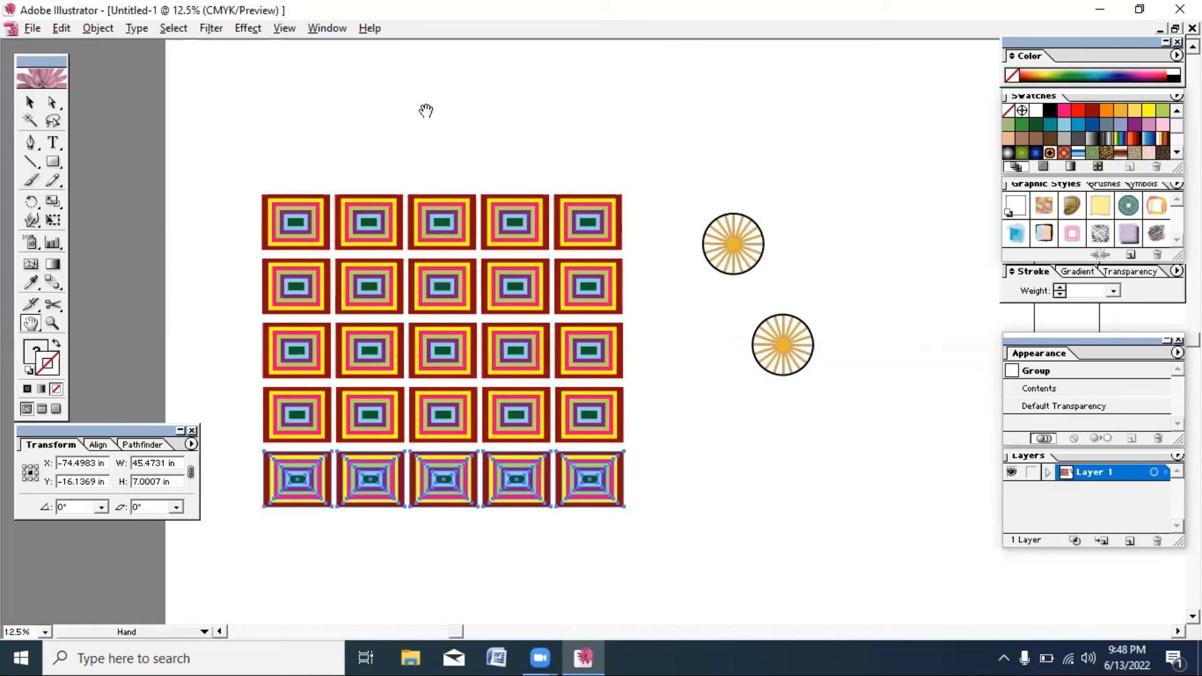
{"action": "key", "text": "ctrl"}
{"action": "key", "text": "ctrl+equal"}
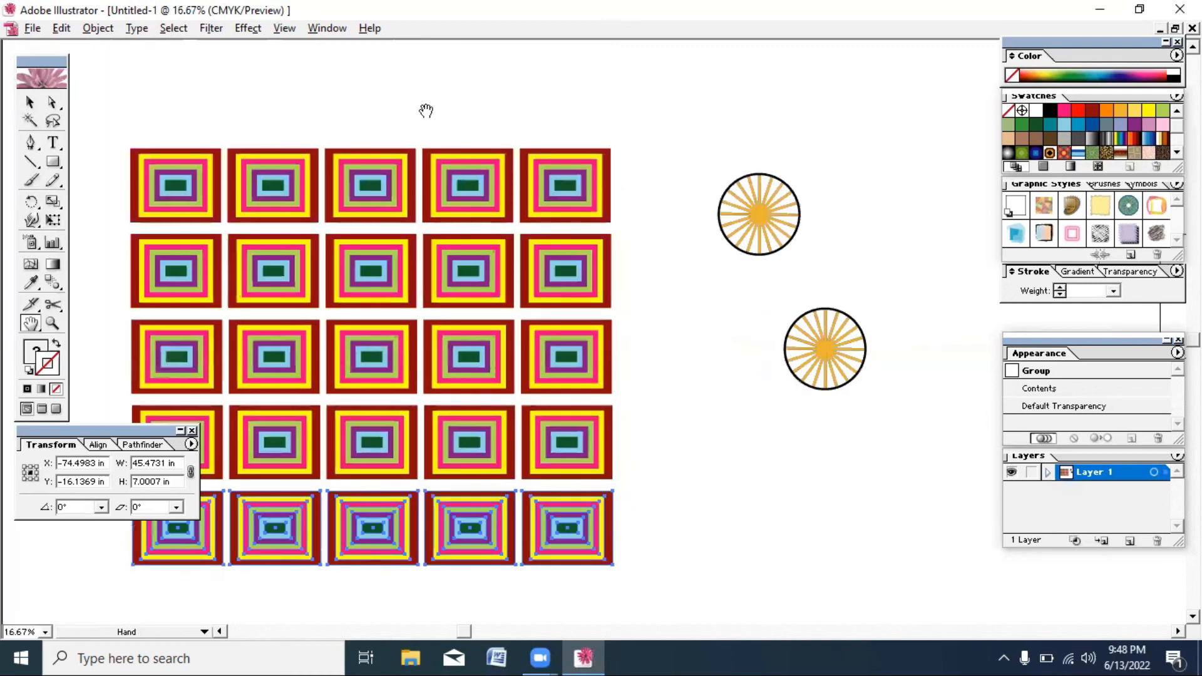
{"action": "left_click_drag", "start_coordinate": [411, 110], "coordinate": [435, 124]}
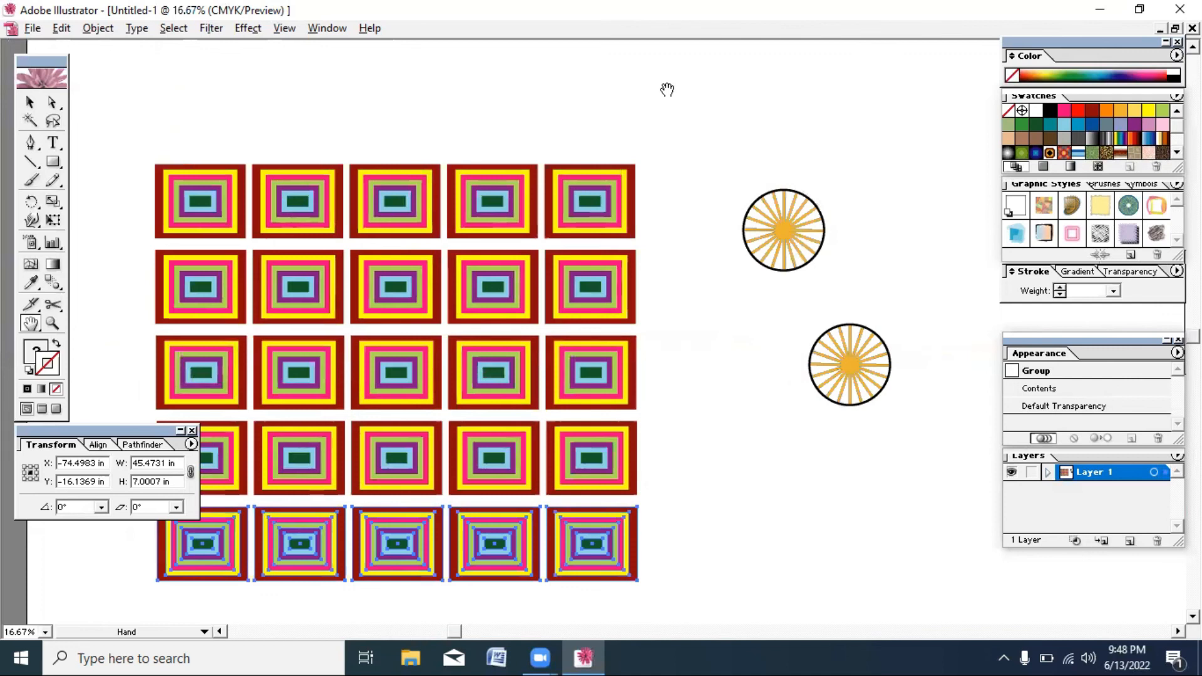
{"action": "left_click", "coordinate": [27, 102]}
{"action": "left_click_drag", "start_coordinate": [116, 134], "coordinate": [656, 554]}
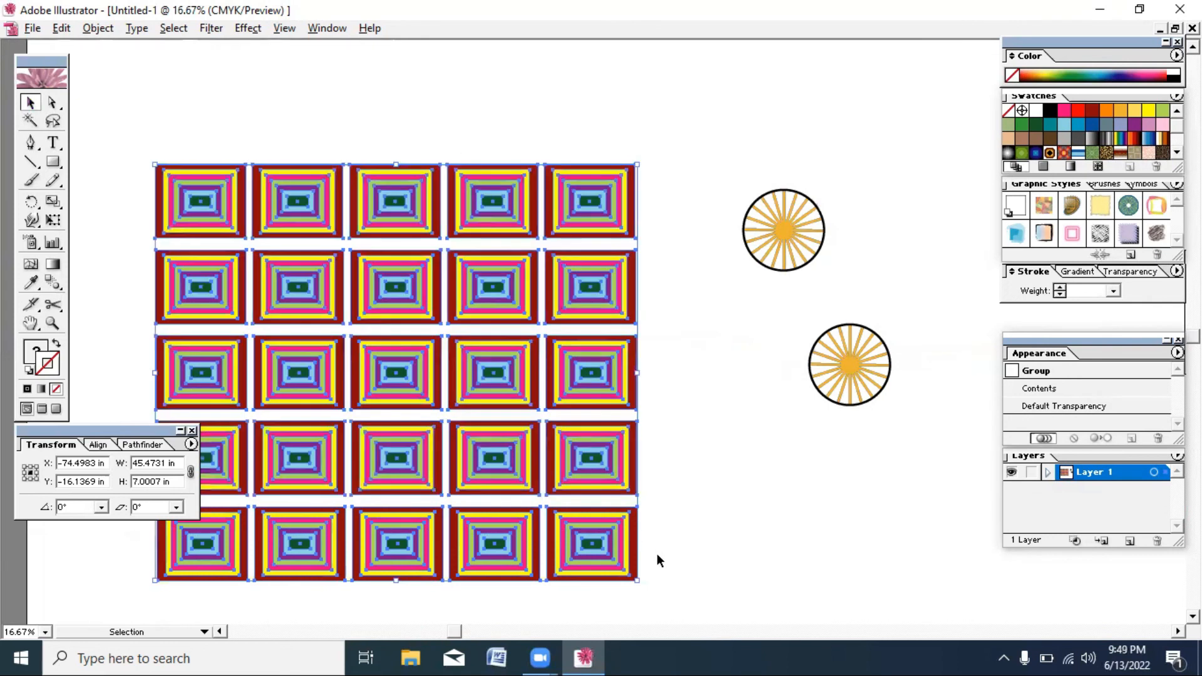
{"action": "left_click", "coordinate": [101, 448]}
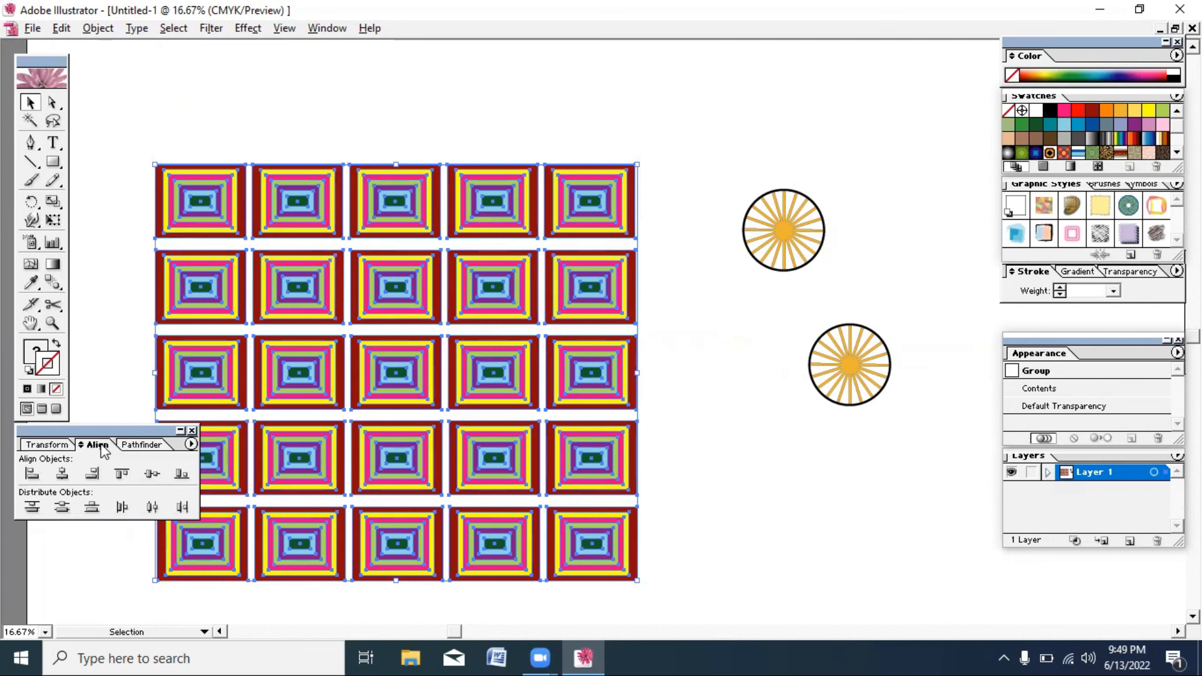
{"action": "left_click", "coordinate": [63, 475]}
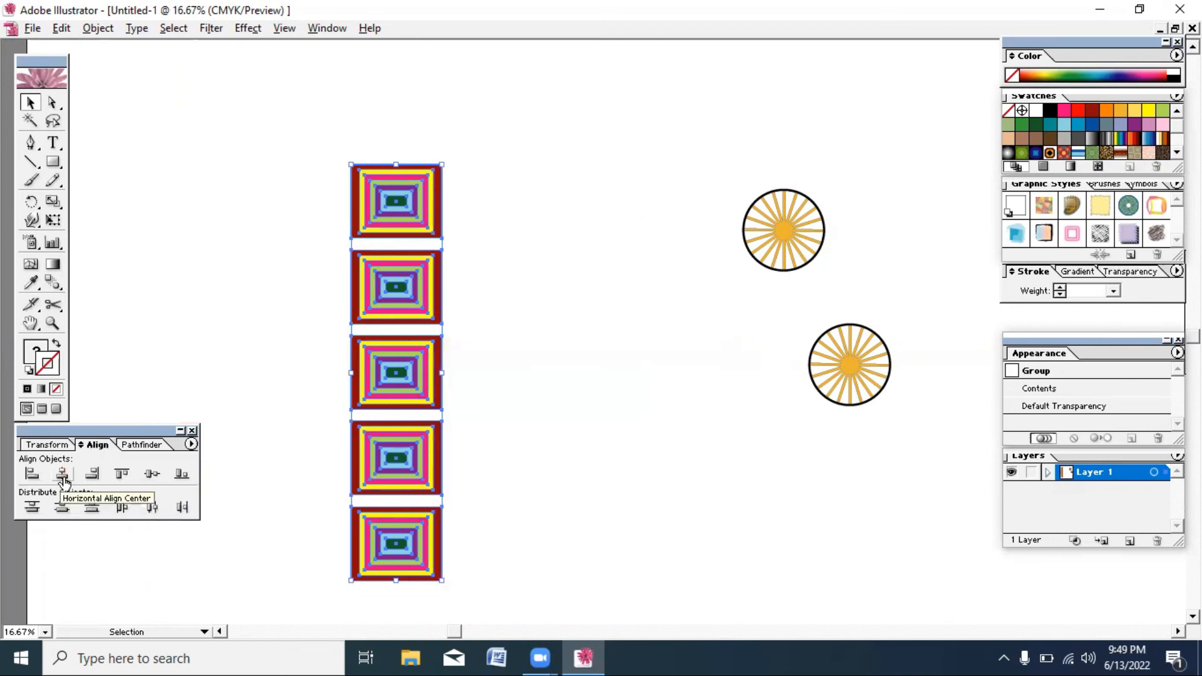
{"action": "key", "text": "ctrl+z"}
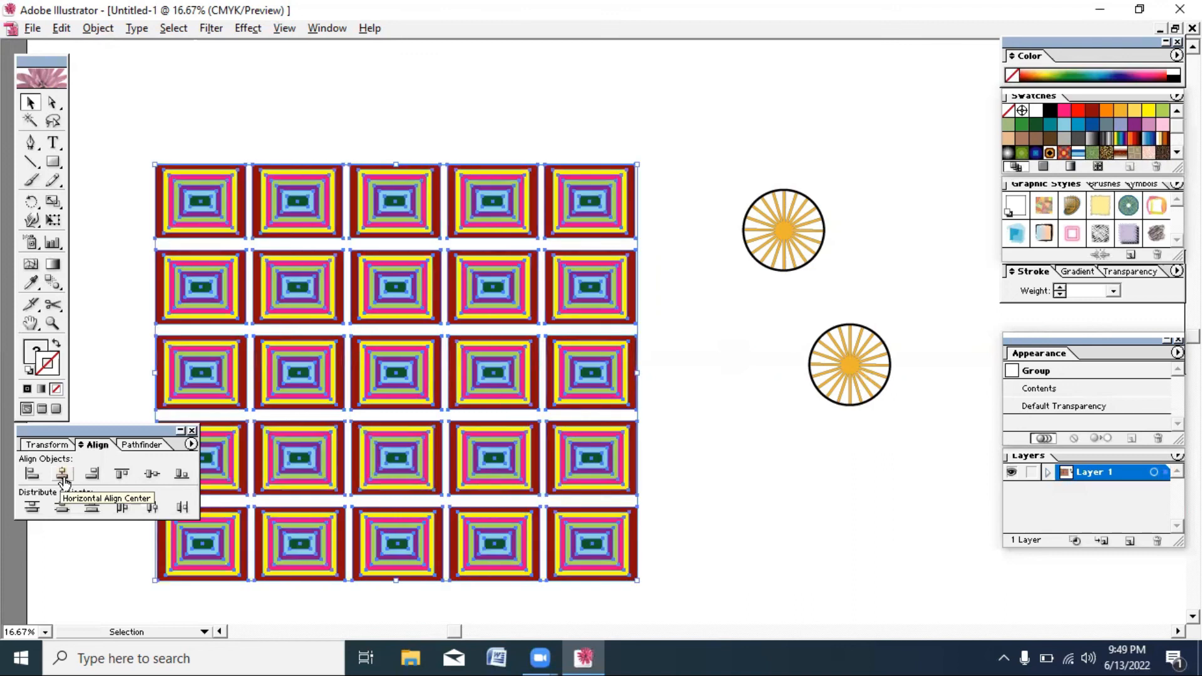
{"action": "left_click", "coordinate": [670, 407]}
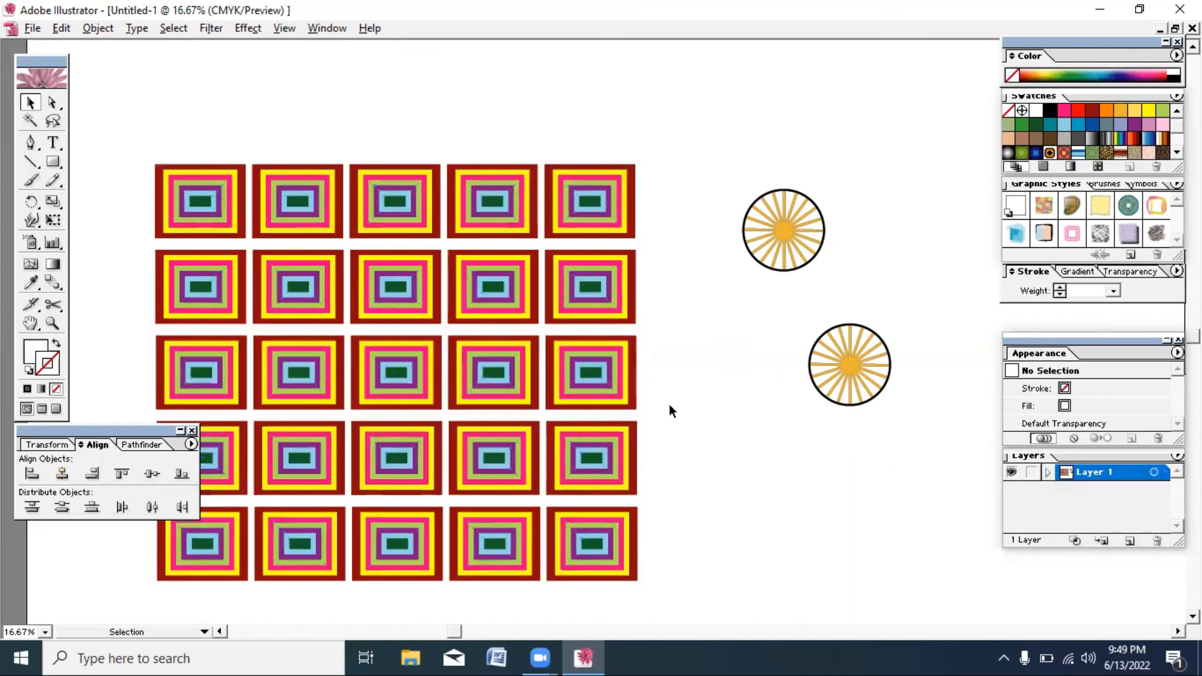
{"action": "left_click", "coordinate": [626, 394]}
{"action": "left_click_drag", "start_coordinate": [670, 394], "coordinate": [216, 375]}
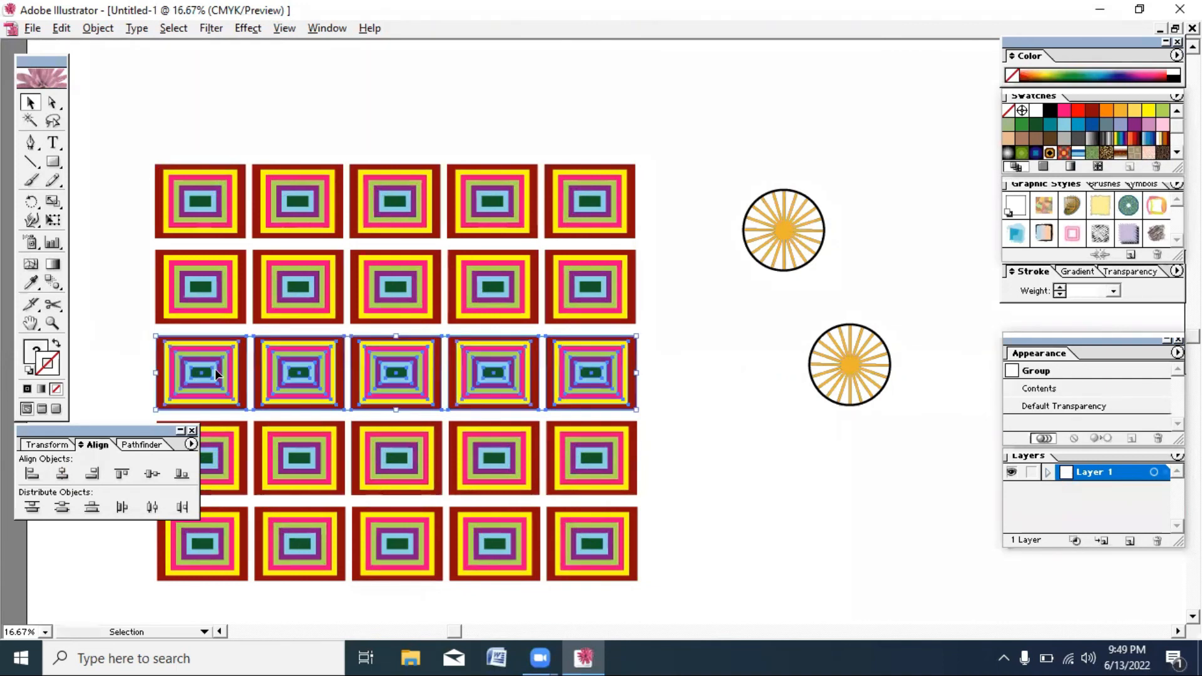
{"action": "left_click", "coordinate": [740, 365]}
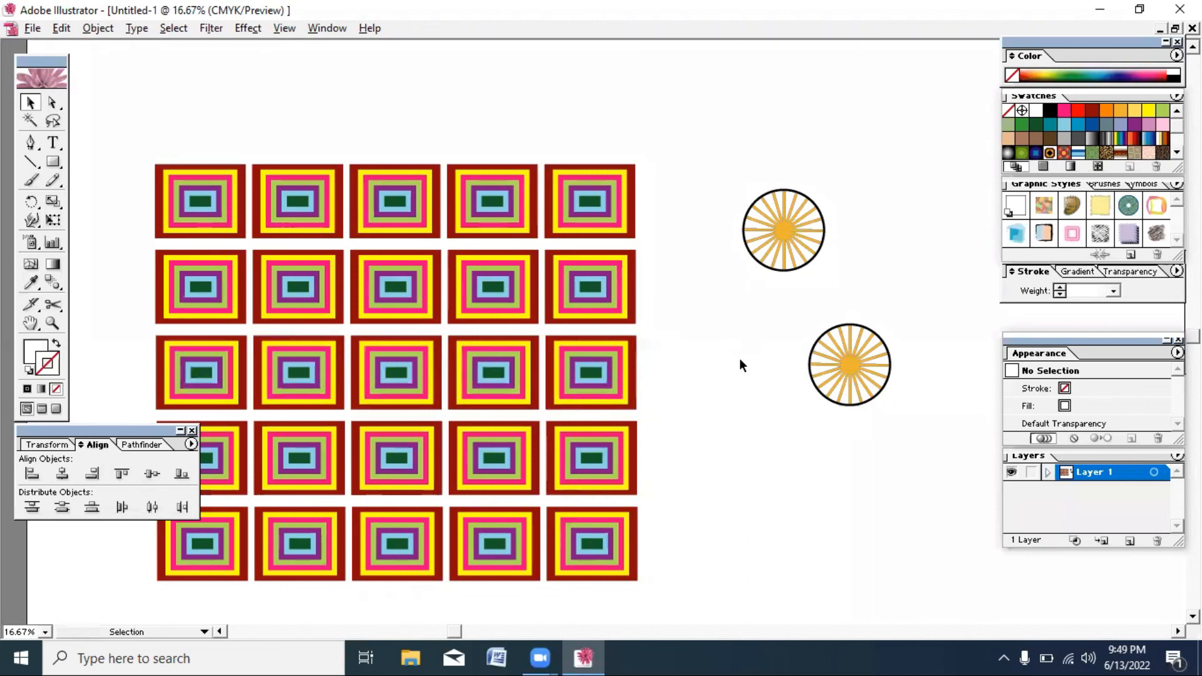